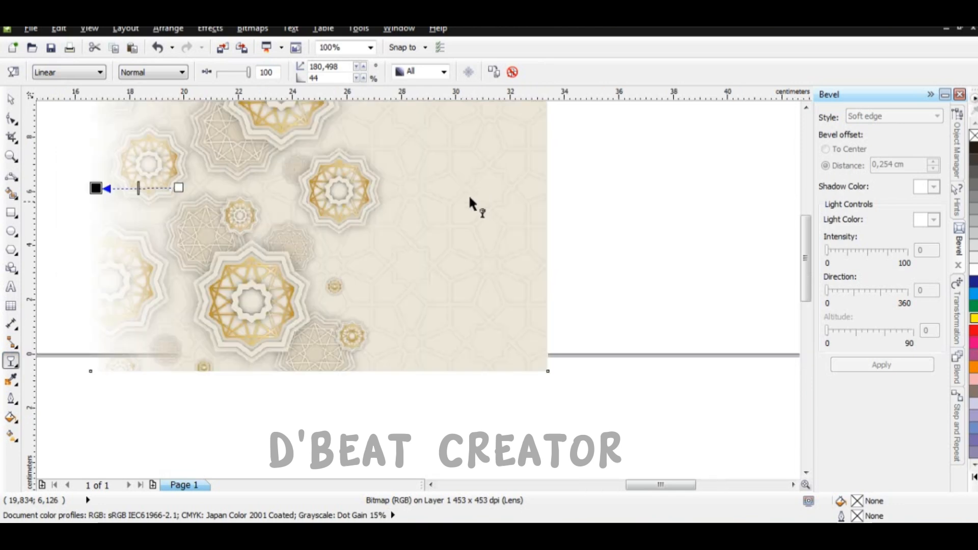
# Step: Convert the faded pattern image to a 500 dpi RGB Color (24-bit) bitmap with anti-aliasing and a transparent background
pyautogui.click(253, 28)
pyautogui.click(285, 41)
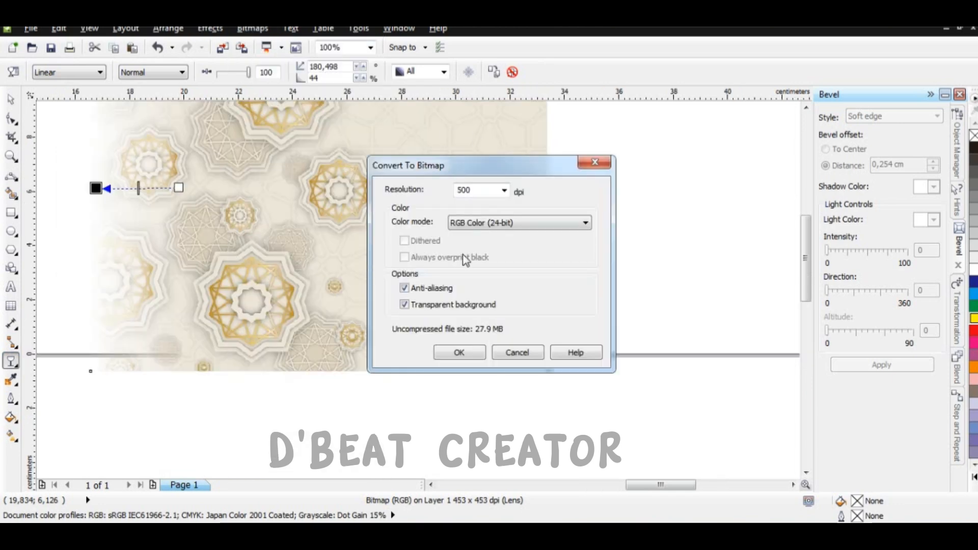
pyautogui.click(459, 353)
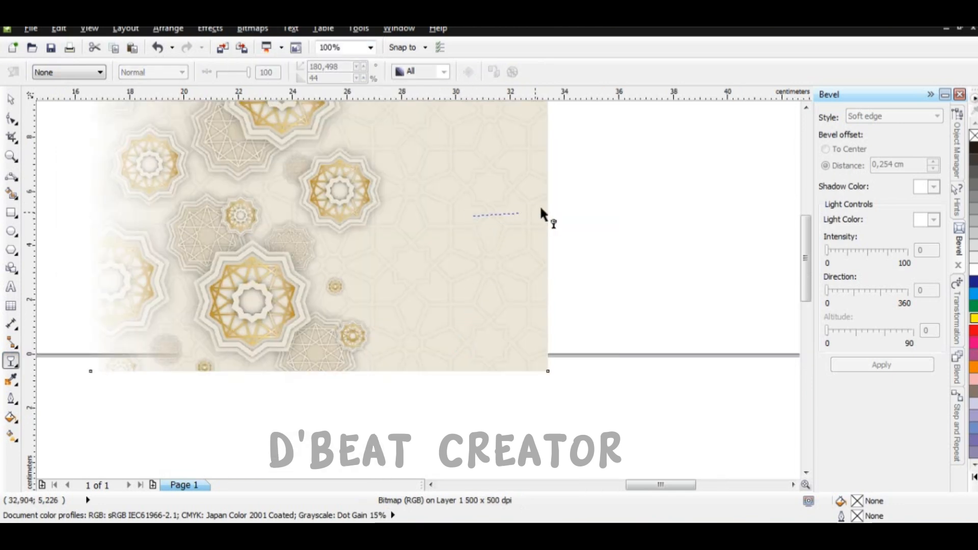
# Step: Fade out the right edge of the pattern image with a linear transparency
pyautogui.moveTo(541, 219); pyautogui.dragTo(547, 220)
pyautogui.scroll(-1, 547, 220)
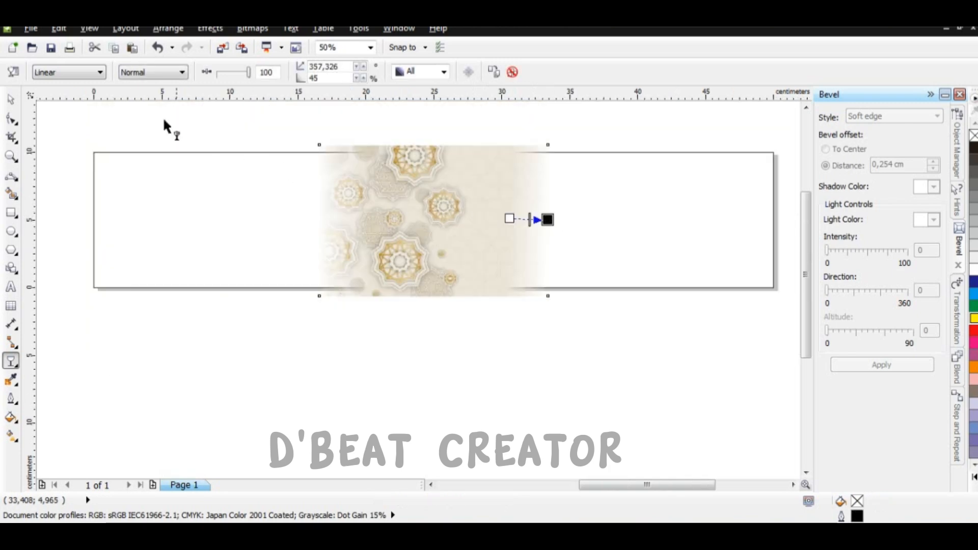
pyautogui.click(5, 95)
pyautogui.click(387, 369)
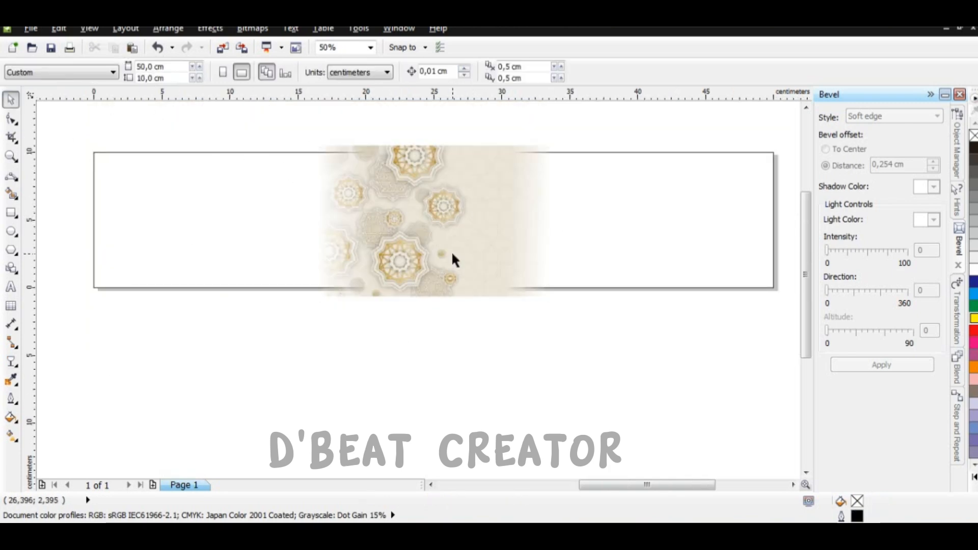
pyautogui.click(458, 216)
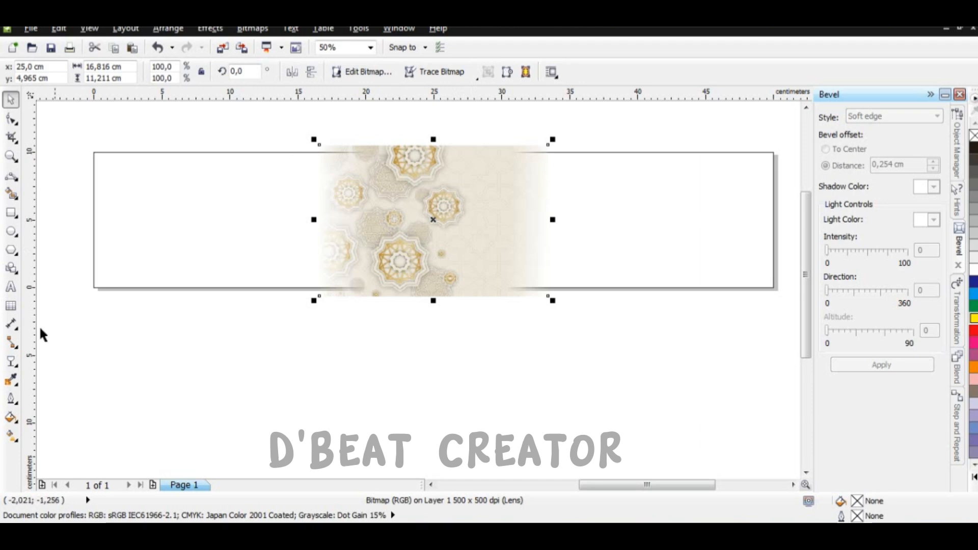
# Step: Refine the pattern's right-edge transparency so the fade runs almost horizontally, at about 0.8 degrees
pyautogui.click(10, 363)
pyautogui.scroll(3, 541, 220)
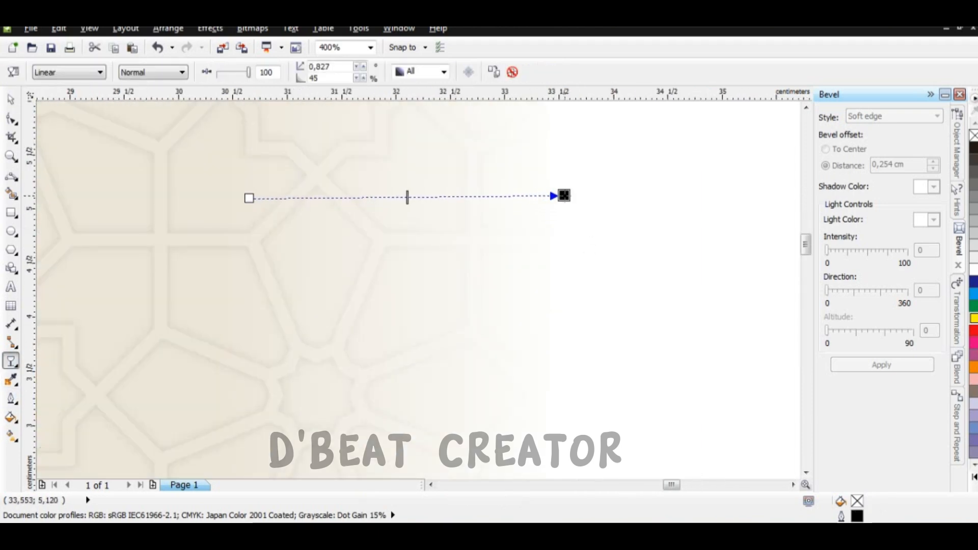
pyautogui.scroll(-2, 419, 290)
pyautogui.click(11, 100)
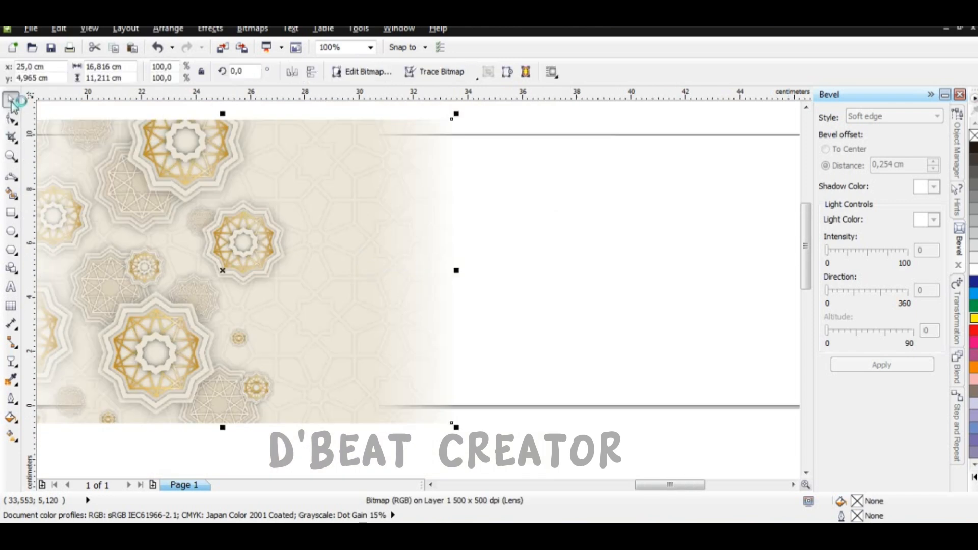
pyautogui.scroll(-1, 465, 350)
pyautogui.click(458, 333)
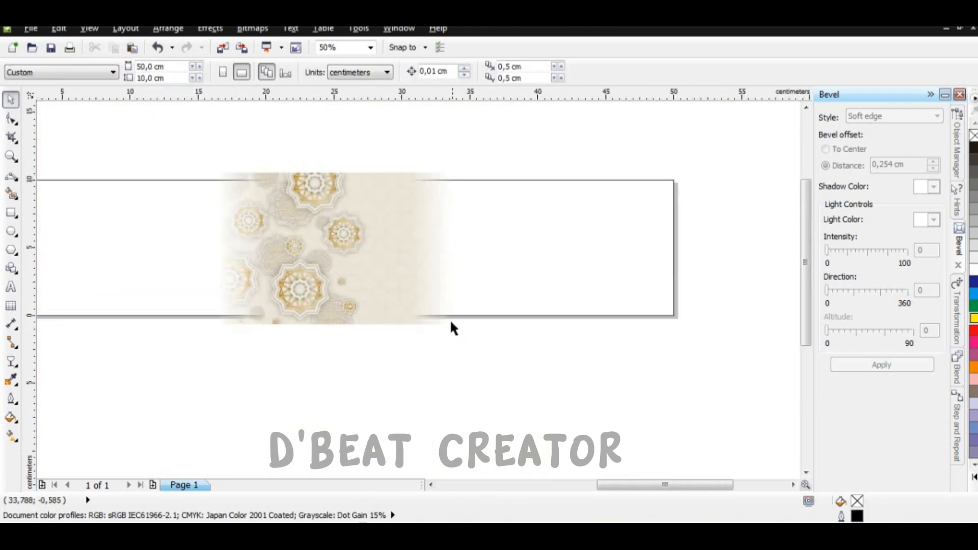
# Step: Place the pattern image inside the 50 × 10 cm banner rectangle with PowerClip
pyautogui.click(342, 247)
pyautogui.keyDown('shift'); pyautogui.click(528, 257); pyautogui.keyUp('shift')
pyautogui.click(467, 365)
pyautogui.scroll(-1, 463, 286)
pyautogui.click(456, 285)
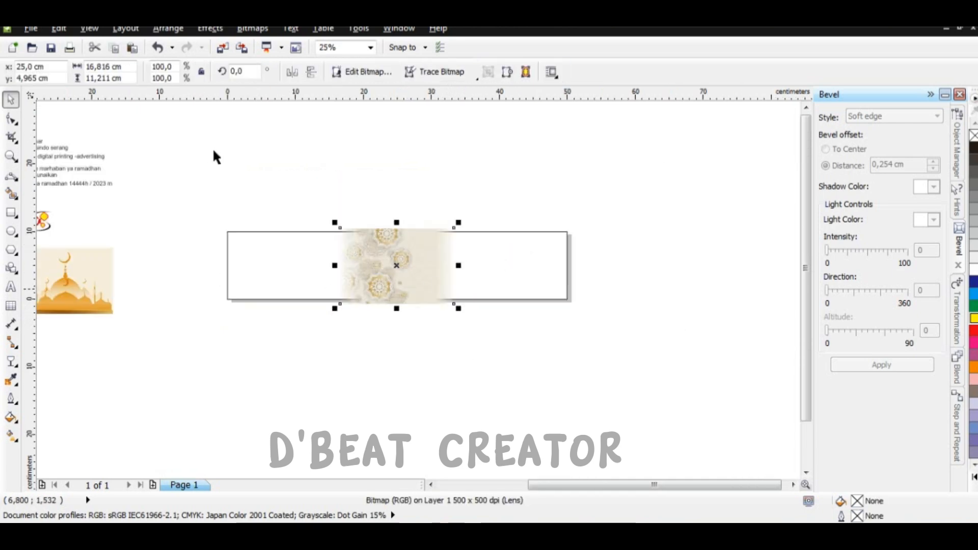
pyautogui.click(216, 31)
pyautogui.moveTo(254, 228)
pyautogui.click(331, 227)
pyautogui.click(267, 252)
# Step: Move the golden mosque image onto the right end of the banner
pyautogui.scroll(-1, 437, 262)
pyautogui.click(371, 323)
pyautogui.click(245, 281)
pyautogui.moveTo(244, 281); pyautogui.dragTo(479, 263)
pyautogui.scroll(1, 480, 264)
pyautogui.moveTo(394, 248); pyautogui.dragTo(394, 240)
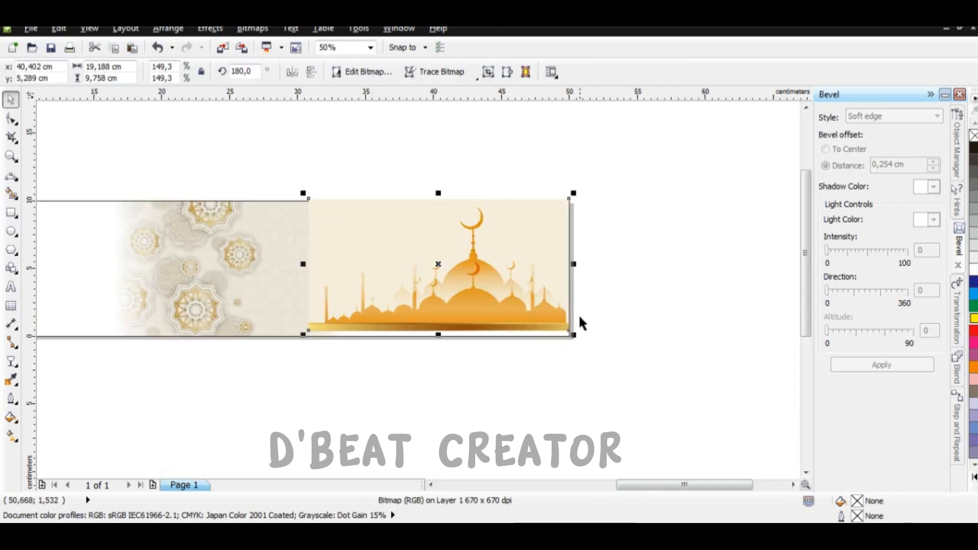
# Step: Enlarge the mosque image to about 19.5 × 9.9 cm and fit it against the banner's right end
pyautogui.scroll(1, 579, 318)
pyautogui.moveTo(563, 347); pyautogui.dragTo(570, 354)
pyautogui.scroll(1, 462, 317)
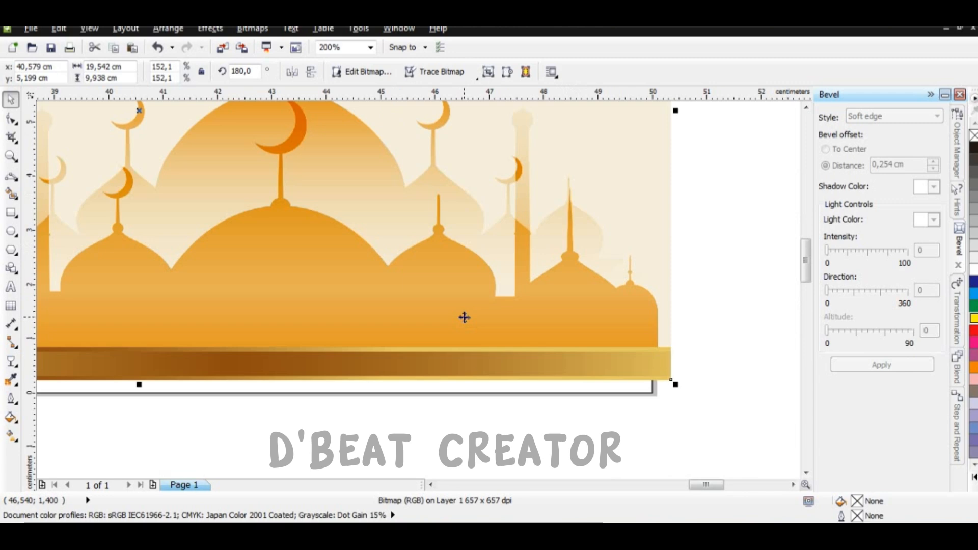
pyautogui.scroll(-1, 456, 327)
pyautogui.scroll(-1, 518, 283)
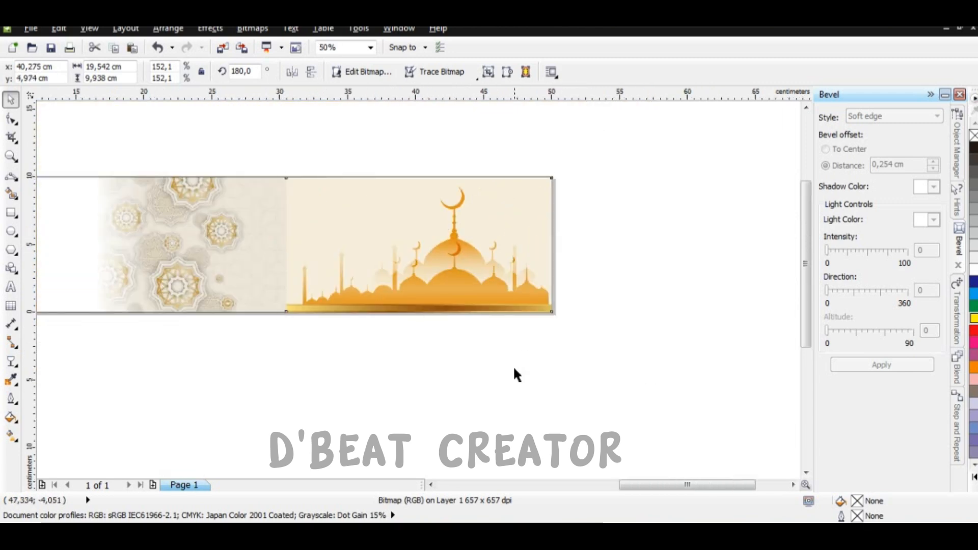
# Step: Fade the mosque image's left edge into the pattern with a horizontal linear transparency
pyautogui.click(11, 361)
pyautogui.scroll(1, 321, 240)
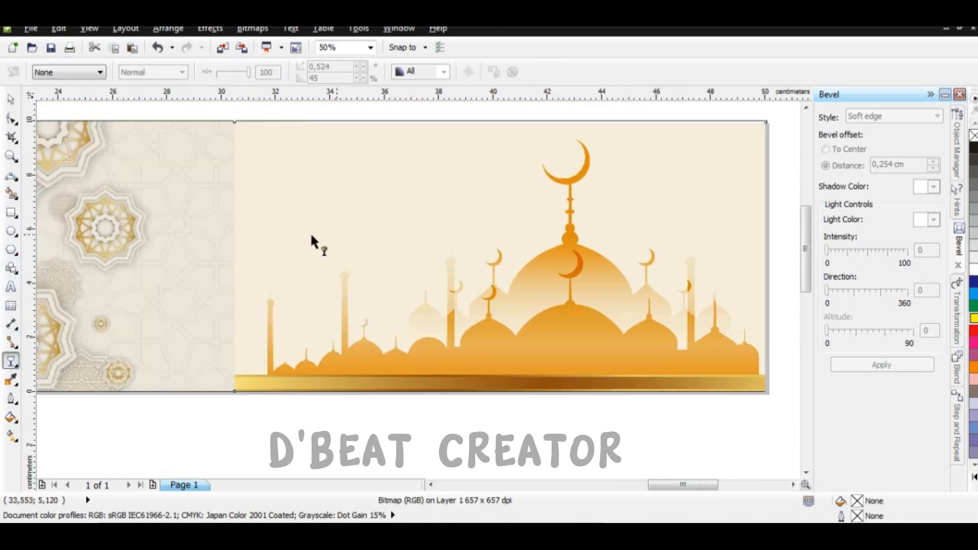
pyautogui.scroll(1, 260, 238)
pyautogui.moveTo(318, 244); pyautogui.dragTo(287, 245)
pyautogui.moveTo(216, 243); pyautogui.dragTo(211, 244)
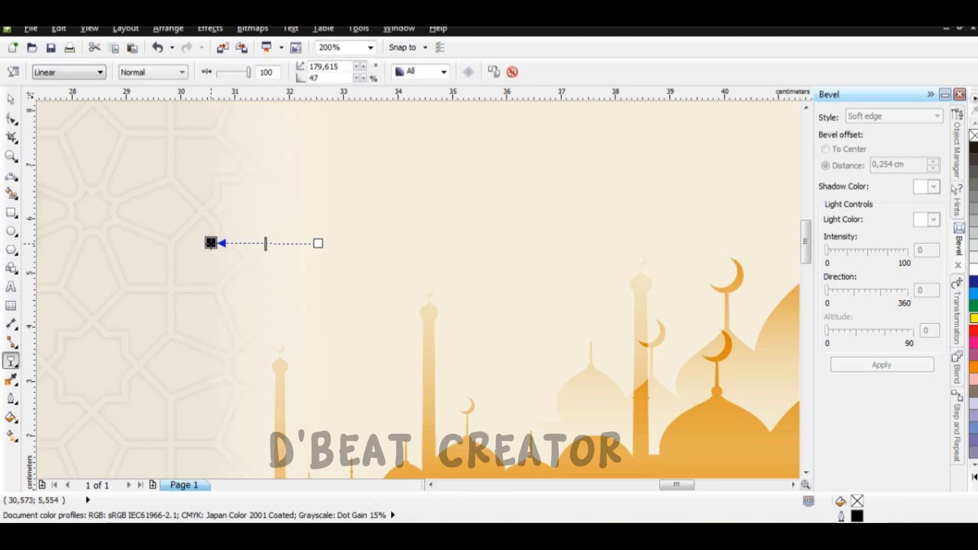
pyautogui.scroll(-1, 350, 246)
pyautogui.click(11, 99)
# Step: Duplicate the mosque image onto the banner's left end and mirror the copy horizontally
pyautogui.scroll(-2, 542, 199)
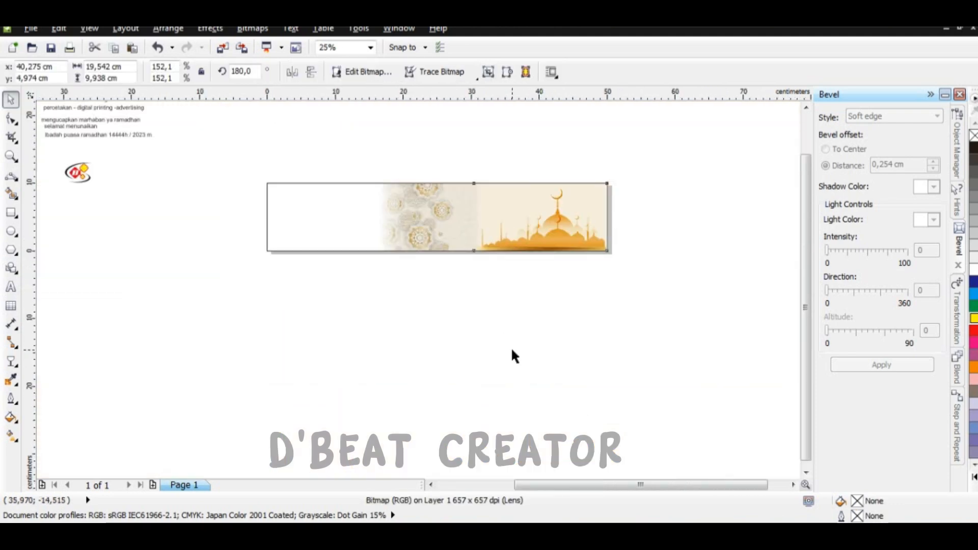
pyautogui.moveTo(538, 216); pyautogui.dragTo(331, 218)
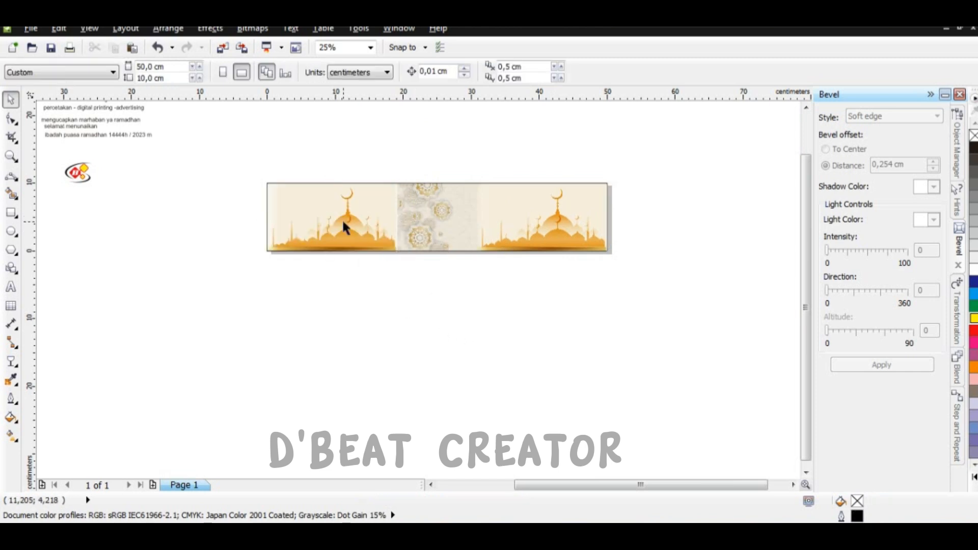
pyautogui.click(290, 72)
pyautogui.click(324, 145)
pyautogui.click(365, 224)
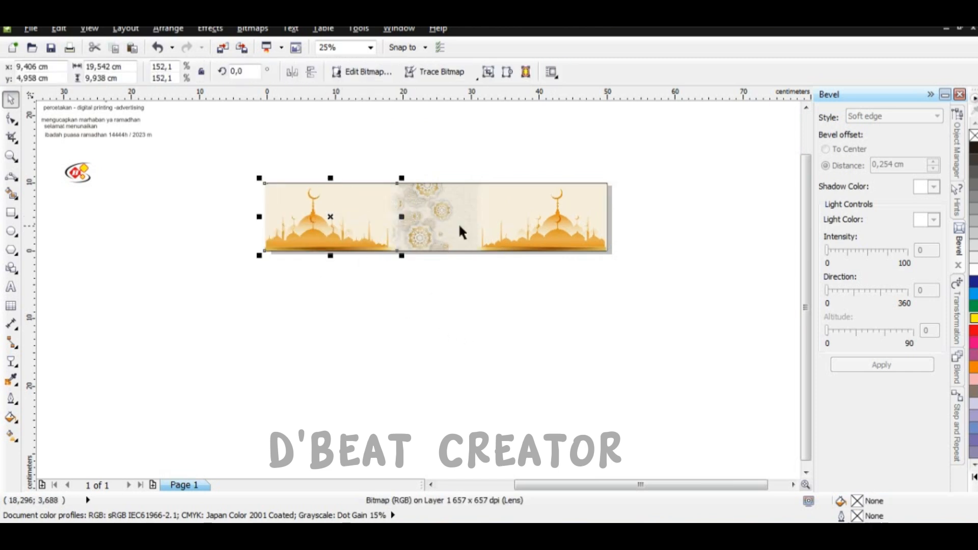
# Step: Align the left mosque image vertically with the right one
pyautogui.keyDown('shift'); pyautogui.click(550, 218); pyautogui.keyUp('shift')
pyautogui.click(454, 328)
pyautogui.click(323, 245)
pyautogui.scroll(1, 323, 245)
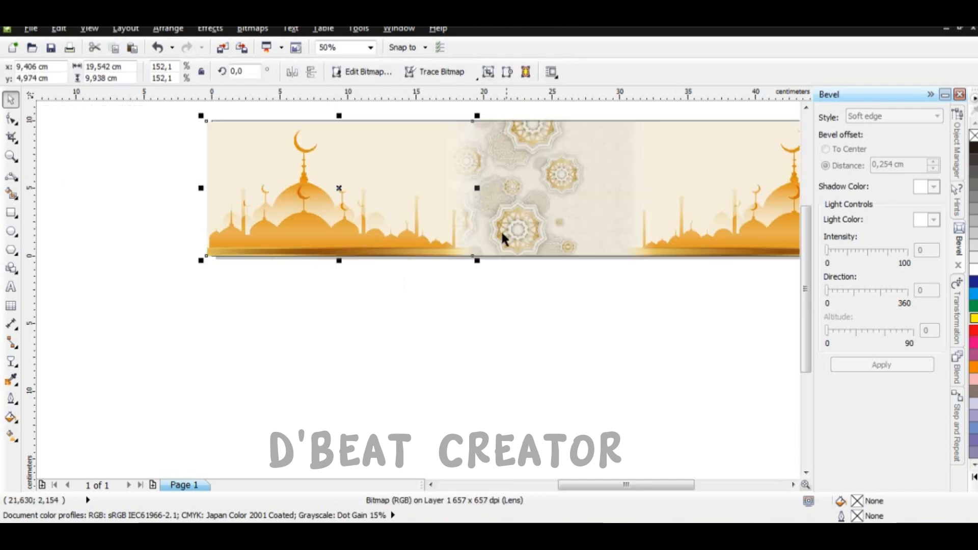
pyautogui.scroll(1, 314, 243)
pyautogui.scroll(-2, 321, 250)
pyautogui.press('Escape')
# Step: Shift the left mosque inward to expose the banner frame, and PowerClip both mosque images into the rectangle
pyautogui.moveTo(316, 207); pyautogui.dragTo(365, 209)
pyautogui.press('Escape')
pyautogui.click(362, 232)
pyautogui.keyDown('shift'); pyautogui.click(521, 192); pyautogui.keyUp('shift')
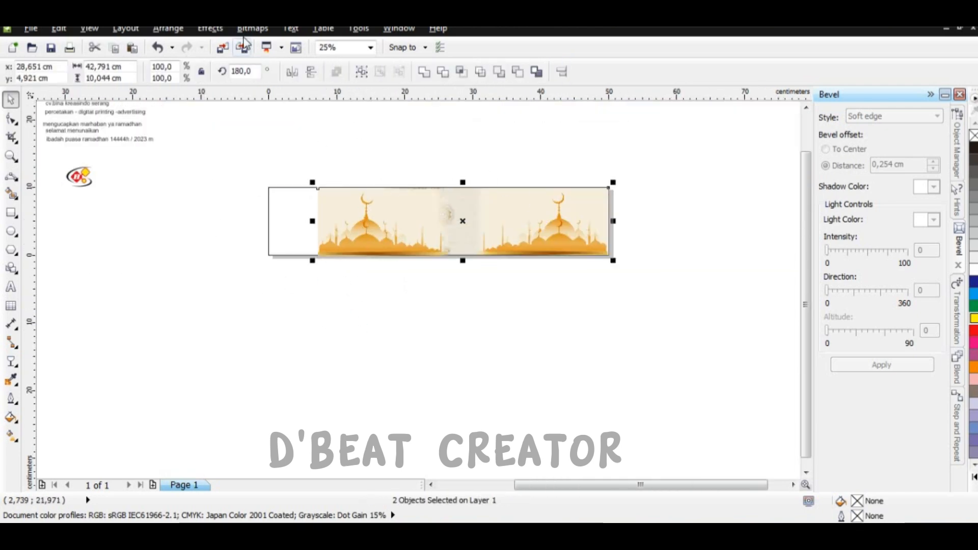
pyautogui.click(209, 28)
pyautogui.moveTo(255, 229)
pyautogui.click(365, 231)
pyautogui.click(280, 204)
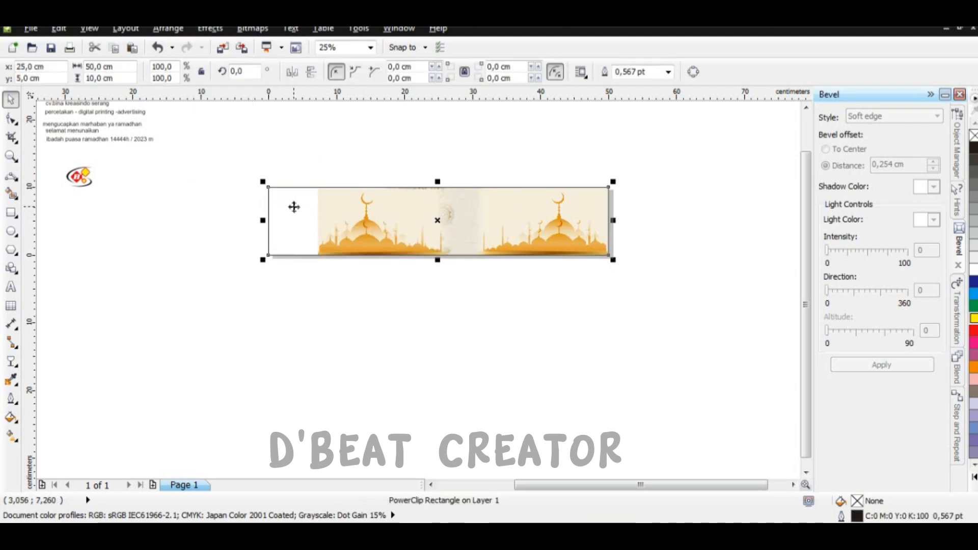
# Step: Edit the PowerClip contents and move the left mosque image back against the banner's left end
pyautogui.rightClick(293, 207)
pyautogui.click(351, 32)
pyautogui.scroll(1, 377, 224)
pyautogui.moveTo(375, 224); pyautogui.dragTo(275, 220)
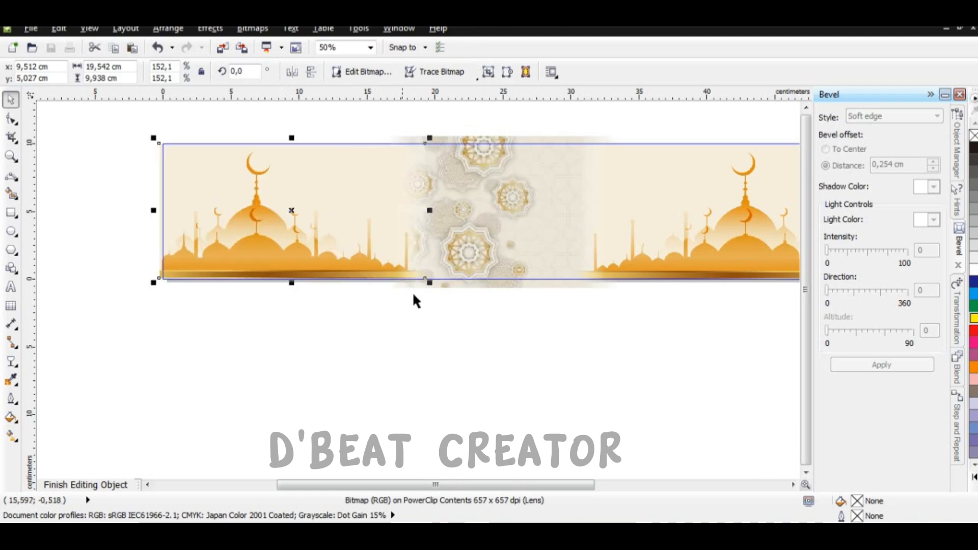
pyautogui.scroll(1, 404, 265)
pyautogui.scroll(-2, 359, 229)
# Step: Shift the right mosque image flush with the banner's right end and finish editing the PowerClip contents
pyautogui.click(560, 201)
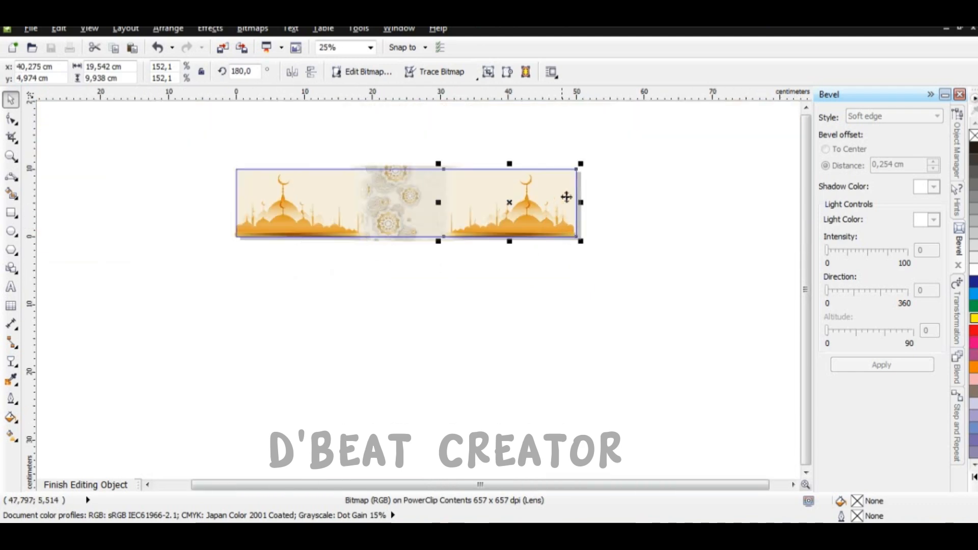
pyautogui.scroll(2, 568, 194)
pyautogui.scroll(-2, 553, 195)
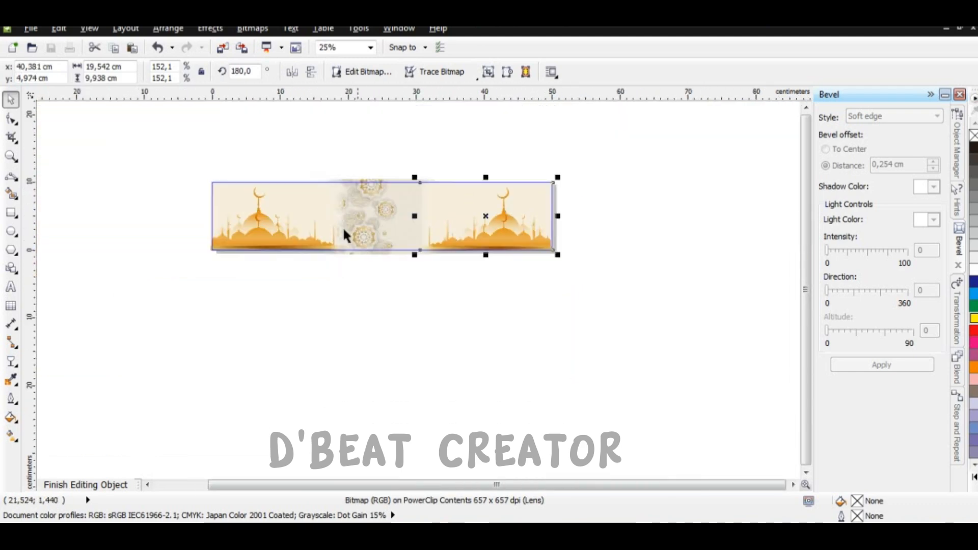
pyautogui.keyDown('shift'); pyautogui.click(287, 212); pyautogui.keyUp('shift')
pyautogui.click(227, 395)
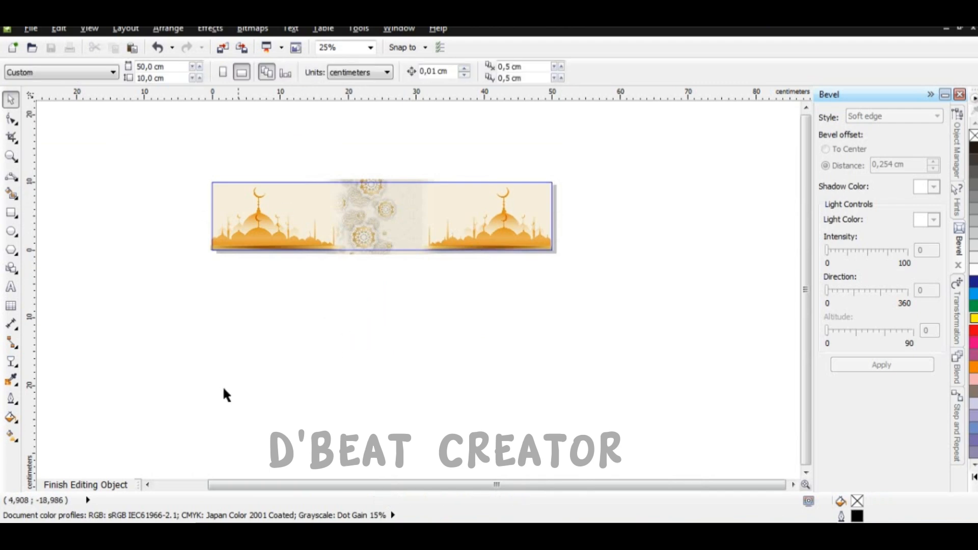
pyautogui.click(100, 485)
pyautogui.click(516, 253)
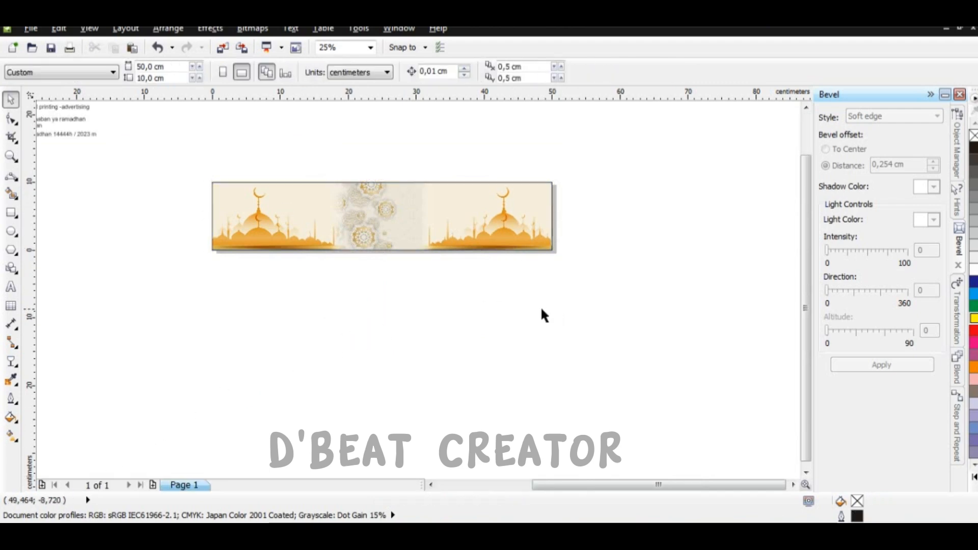
# Step: Draw an arc about 19.8 cm wide and 10 cm tall from the banner's lower-left corner to its top edge
pyautogui.scroll(-1, 525, 314)
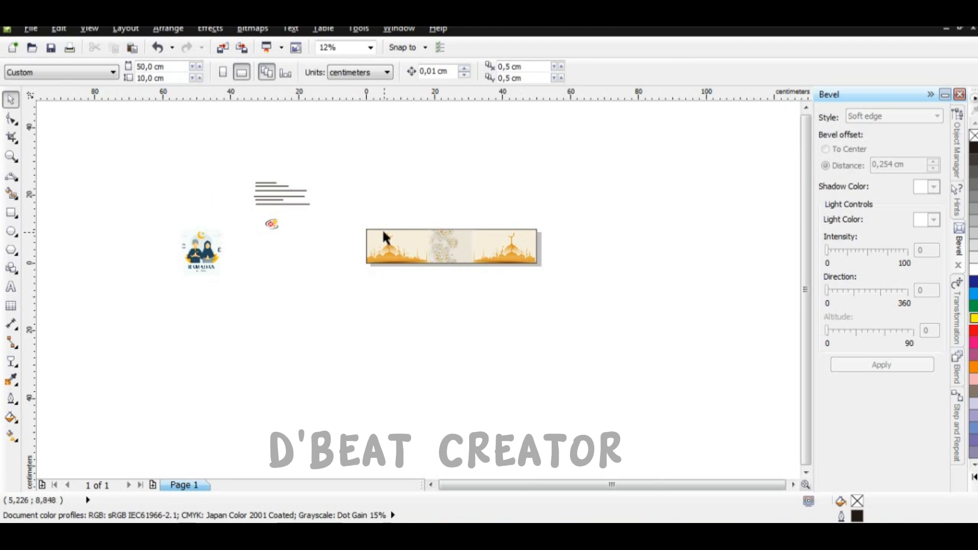
pyautogui.scroll(1, 246, 270)
pyautogui.scroll(-1, 246, 270)
pyautogui.scroll(1, 384, 207)
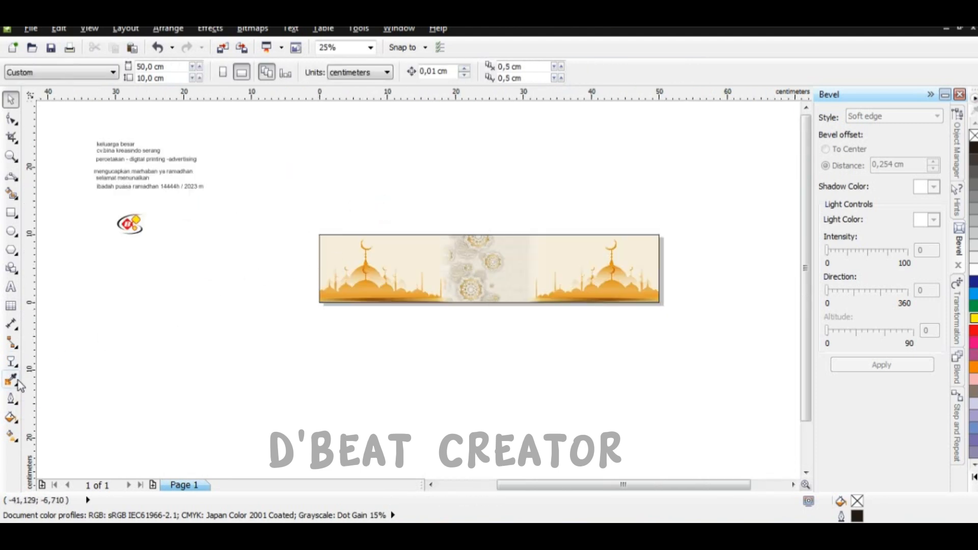
pyautogui.click(10, 175)
pyautogui.scroll(1, 336, 298)
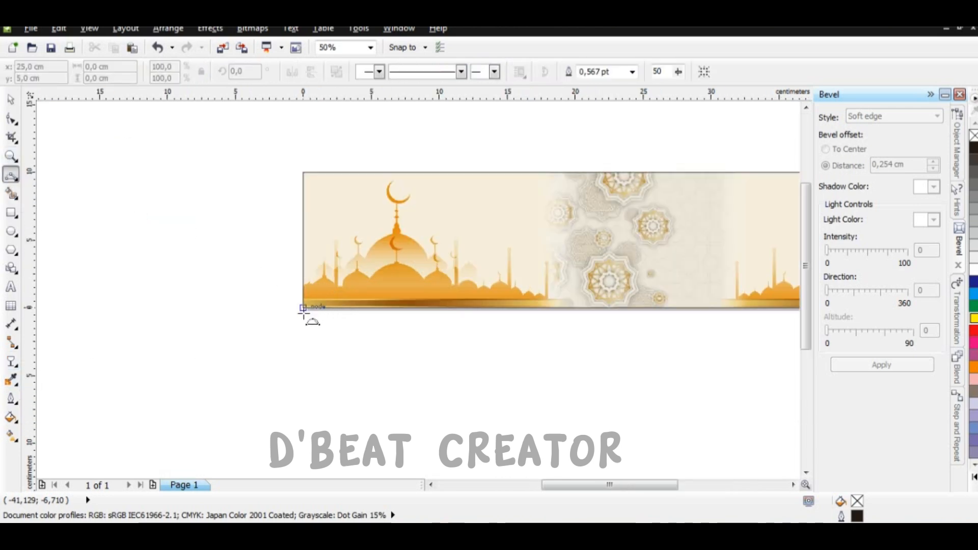
pyautogui.moveTo(303, 308); pyautogui.dragTo(572, 172)
pyautogui.click(397, 218)
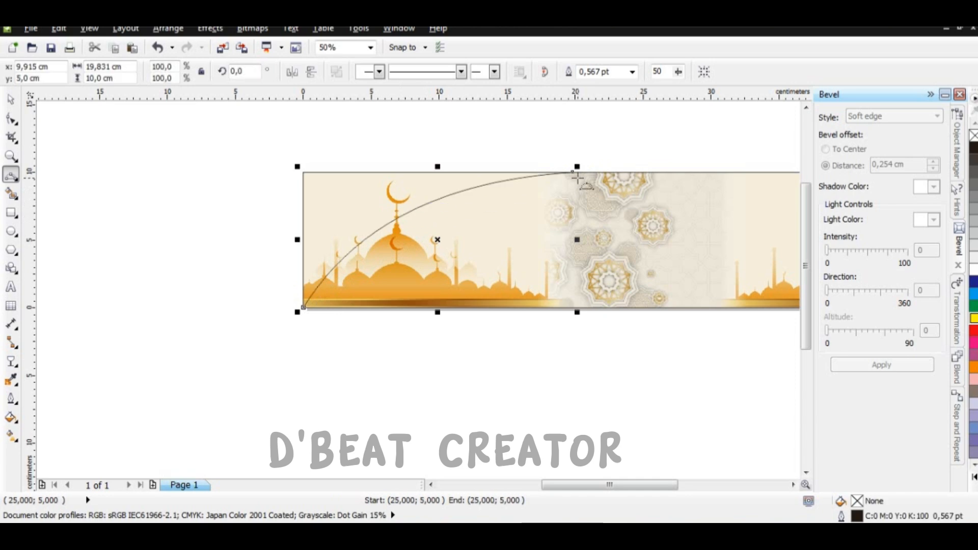
# Step: Close the arc into a corner shape by running its outline through the banner's upper-left corner
pyautogui.scroll(1, 568, 177)
pyautogui.moveTo(569, 172); pyautogui.dragTo(151, 439)
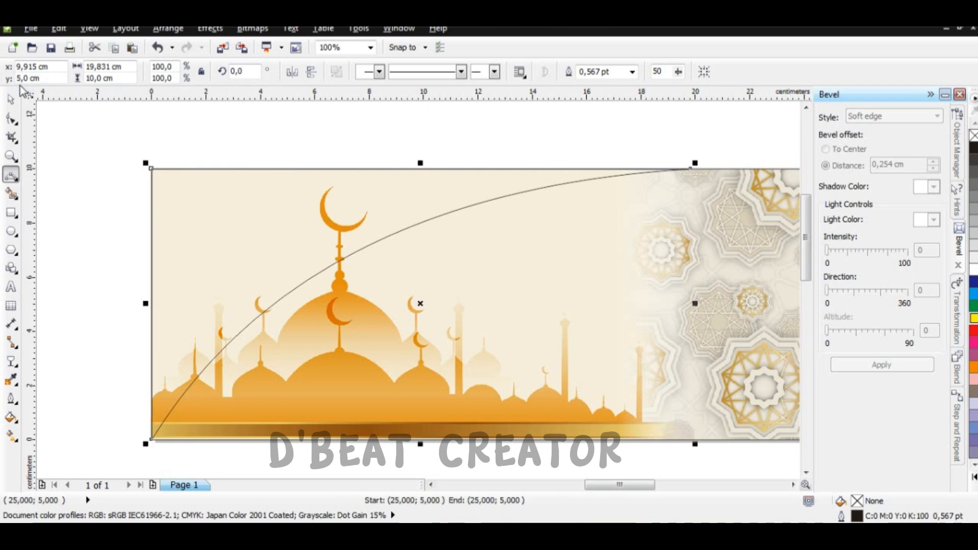
pyautogui.click(11, 99)
# Step: Duplicate the curved corner shape, placing the copy up and to the left of the original
pyautogui.scroll(-1, 192, 151)
pyautogui.click(290, 361)
pyautogui.click(184, 186)
pyautogui.moveTo(184, 186); pyautogui.dragTo(118, 164)
pyautogui.click(243, 333)
pyautogui.click(154, 198)
pyautogui.click(188, 323)
# Step: Fill the original curved corner shape with yellow
pyautogui.click(160, 199)
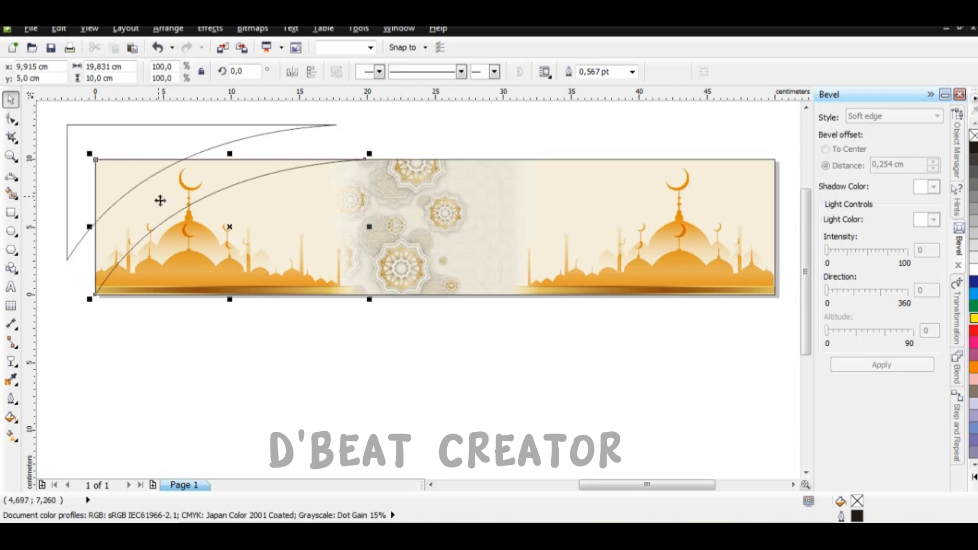
pyautogui.click(973, 320)
pyautogui.click(585, 397)
# Step: Move the unfilled copy over the yellow corner shape, offset slightly toward the upper left
pyautogui.click(111, 162)
pyautogui.moveTo(111, 162); pyautogui.dragTo(135, 187)
pyautogui.scroll(3, 104, 296)
pyautogui.scroll(-5, 108, 288)
pyautogui.press('Escape')
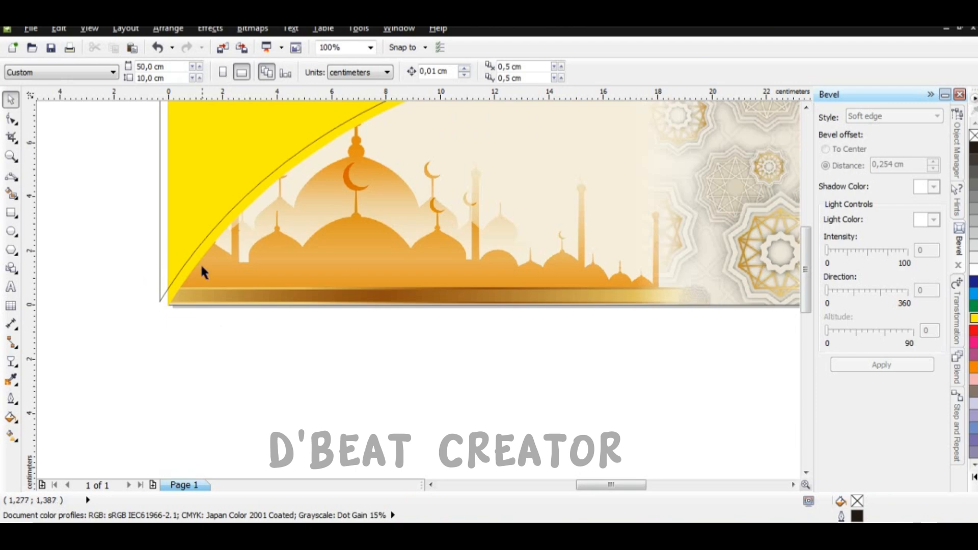
pyautogui.scroll(-1, 210, 230)
pyautogui.scroll(2, 413, 130)
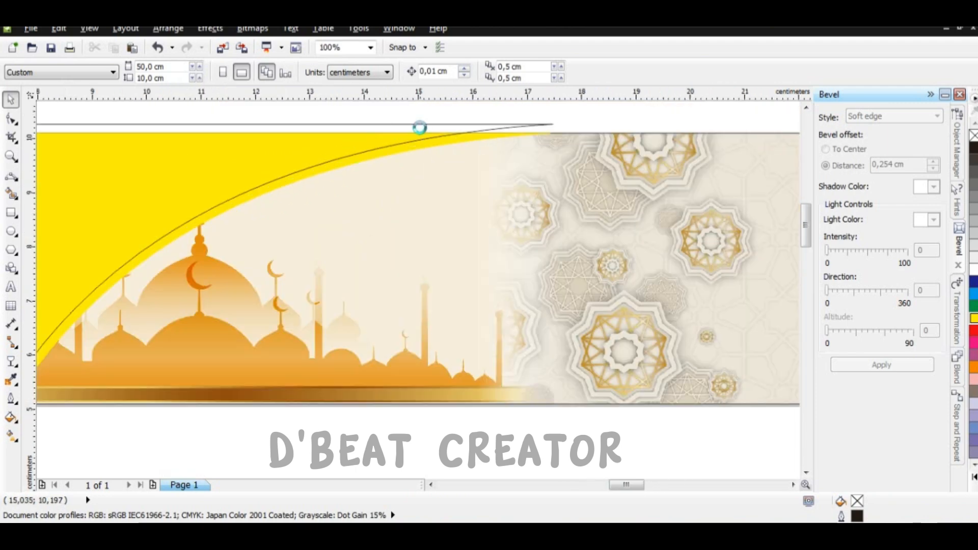
# Step: Rotate the unfilled copy by about 3.5 degrees, scale it to 102%, and position it to leave a thin yellow band along the curve
pyautogui.click(428, 145)
pyautogui.moveTo(690, 119); pyautogui.dragTo(689, 138)
pyautogui.scroll(-1, 685, 148)
pyautogui.scroll(-1, 504, 242)
pyautogui.click(424, 357)
pyautogui.click(320, 227)
pyautogui.scroll(1, 321, 227)
pyautogui.moveTo(325, 230); pyautogui.dragTo(321, 225)
pyautogui.scroll(-1, 321, 224)
# Step: Give the rotated corner shape a green fill and a matching green outline
pyautogui.click(974, 307)
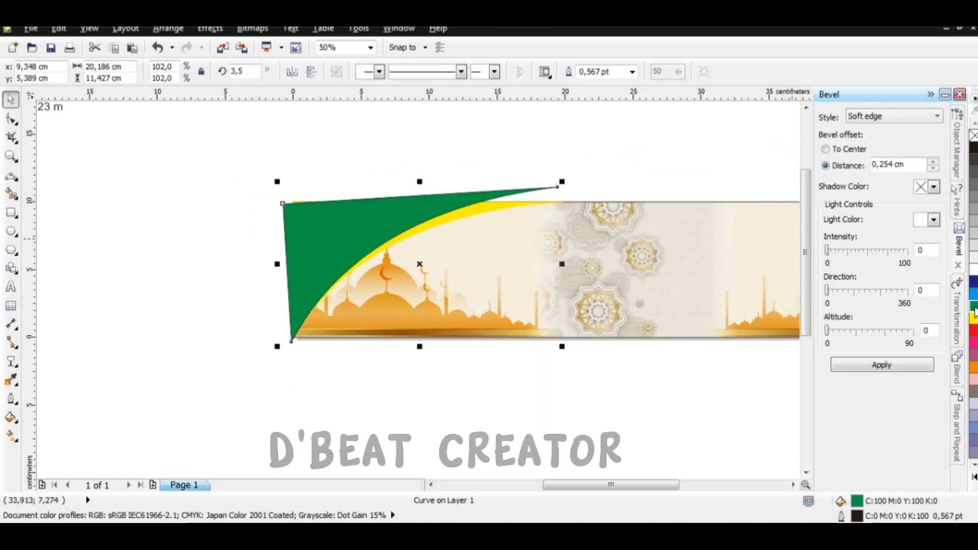
pyautogui.rightClick(973, 306)
pyautogui.click(263, 179)
pyautogui.scroll(1, 303, 216)
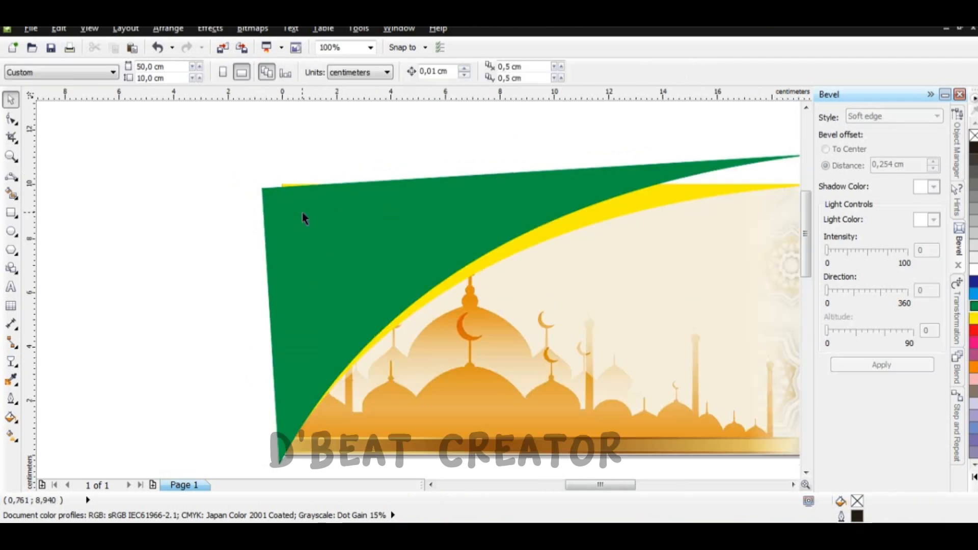
# Step: Nudge the green corner shape to refine its overlap along the yellow curve, and group the two shapes
pyautogui.click(301, 214)
pyautogui.moveTo(254, 149); pyautogui.dragTo(246, 139)
pyautogui.scroll(1, 329, 328)
pyautogui.moveTo(336, 329); pyautogui.dragTo(349, 327)
pyautogui.scroll(-2, 383, 269)
pyautogui.moveTo(273, 395); pyautogui.dragTo(631, 170)
pyautogui.hotkey('ctrl', 'g')
# Step: Duplicate the grouped corner shapes at the banner's right end and mirror the copy horizontally
pyautogui.scroll(-2, 354, 232)
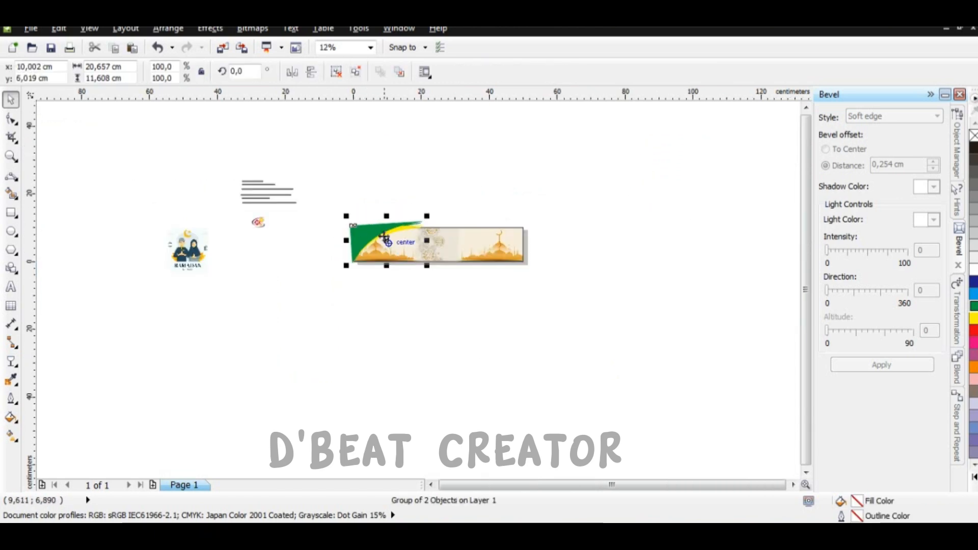
pyautogui.moveTo(487, 234); pyautogui.dragTo(511, 234)
pyautogui.scroll(1, 509, 234)
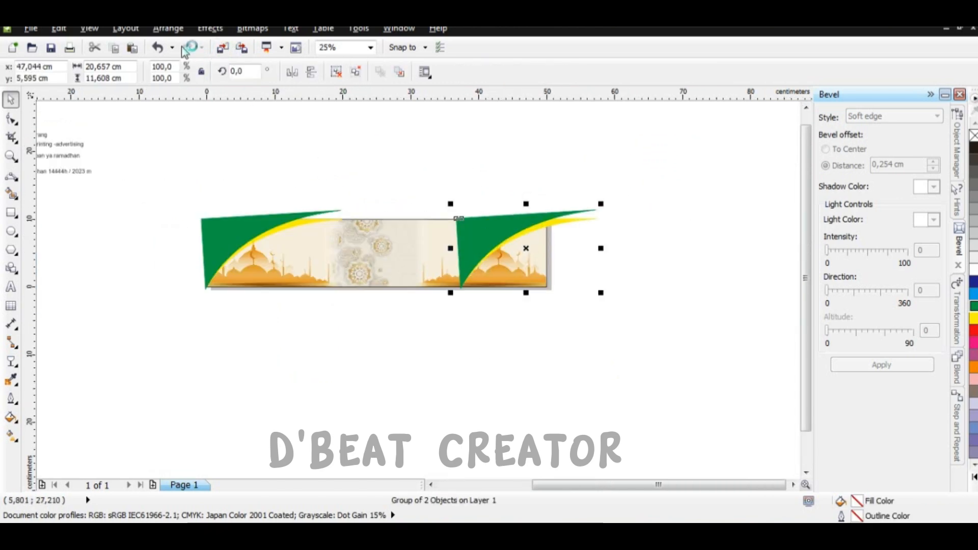
pyautogui.click(291, 71)
# Step: Position the mirrored corner group so it covers the banner's upper-right corner and its tip meets the lower-right corner
pyautogui.click(576, 317)
pyautogui.click(570, 244)
pyautogui.keyDown('shift'); pyautogui.click(254, 225); pyautogui.keyUp('shift')
pyautogui.click(564, 240)
pyautogui.scroll(1, 564, 240)
pyautogui.moveTo(579, 239); pyautogui.dragTo(489, 246)
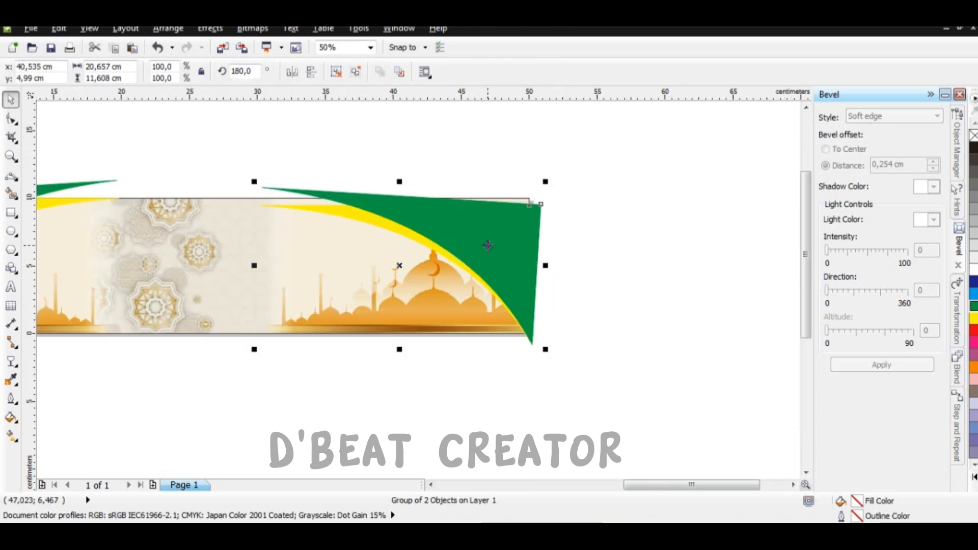
pyautogui.scroll(1, 489, 247)
pyautogui.moveTo(486, 212); pyautogui.dragTo(476, 205)
pyautogui.scroll(1, 558, 279)
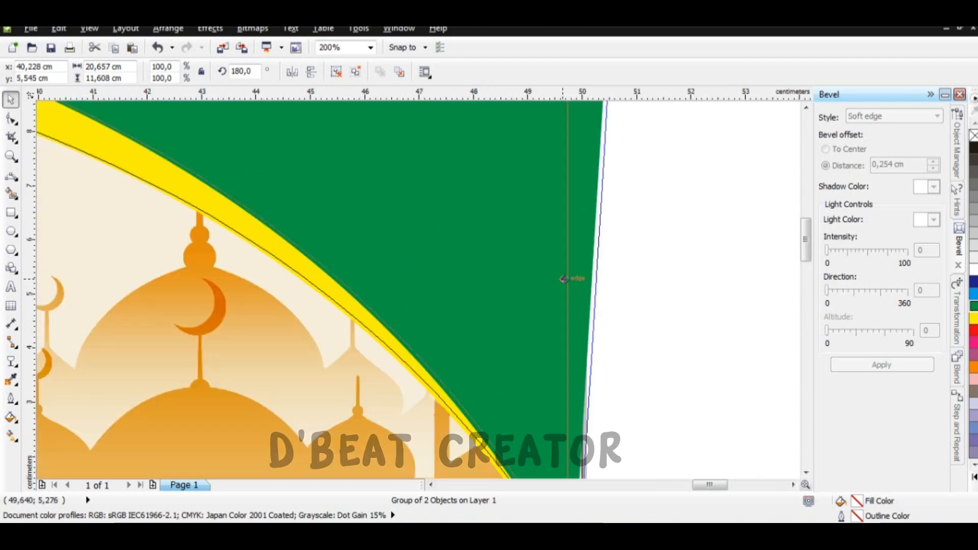
pyautogui.scroll(2, 545, 341)
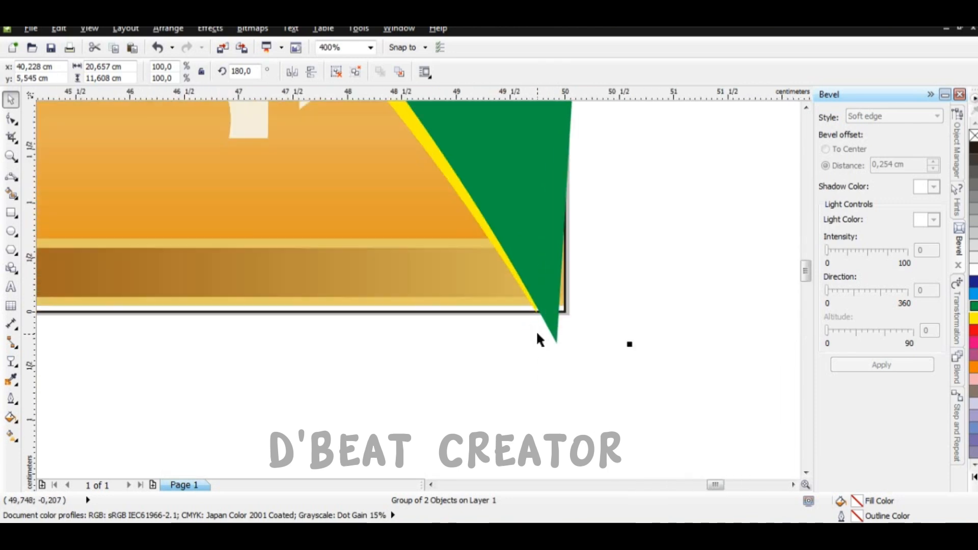
pyautogui.moveTo(571, 241); pyautogui.dragTo(602, 255)
pyautogui.scroll(-4, 586, 248)
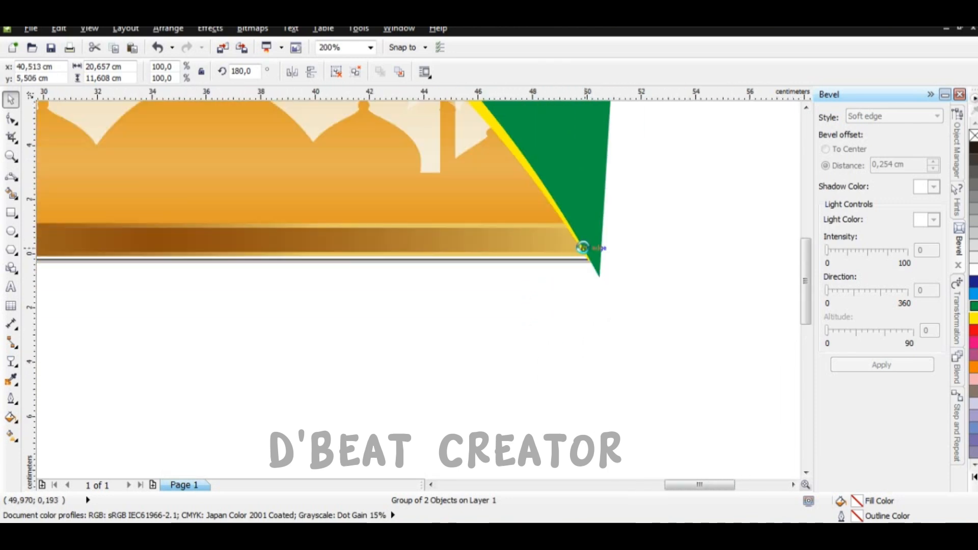
# Step: PowerClip both corner groups inside the banner rectangle
pyautogui.scroll(-1, 584, 249)
pyautogui.keyDown('shift'); pyautogui.click(282, 193); pyautogui.keyUp('shift')
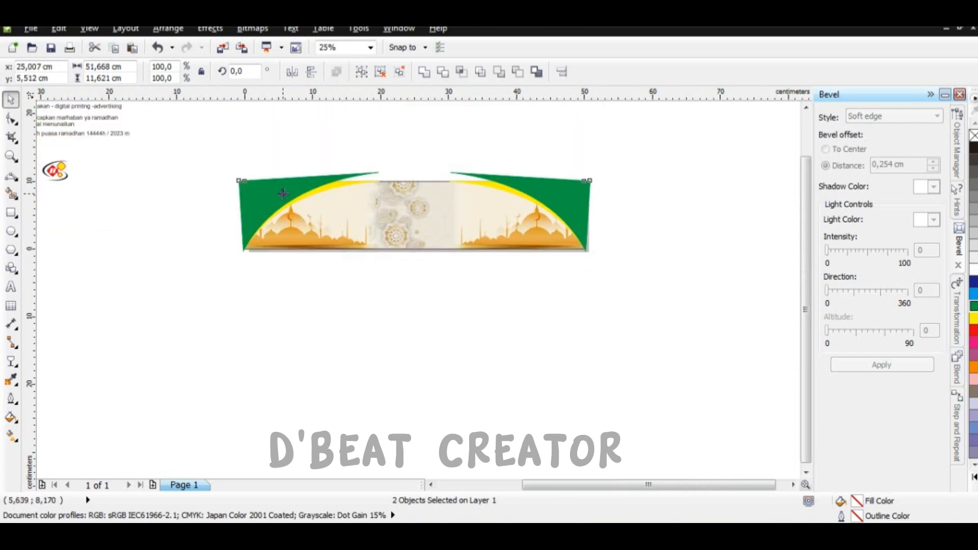
pyautogui.keyDown('shift'); pyautogui.click(461, 203); pyautogui.keyUp('shift')
pyautogui.keyDown('shift'); pyautogui.click(538, 198); pyautogui.keyUp('shift')
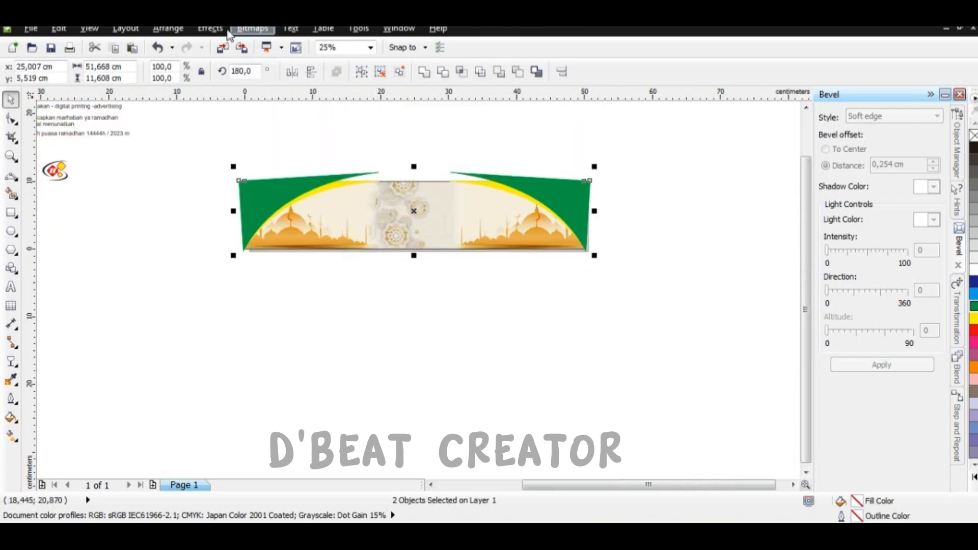
pyautogui.click(210, 28)
pyautogui.moveTo(240, 228)
pyautogui.click(382, 227)
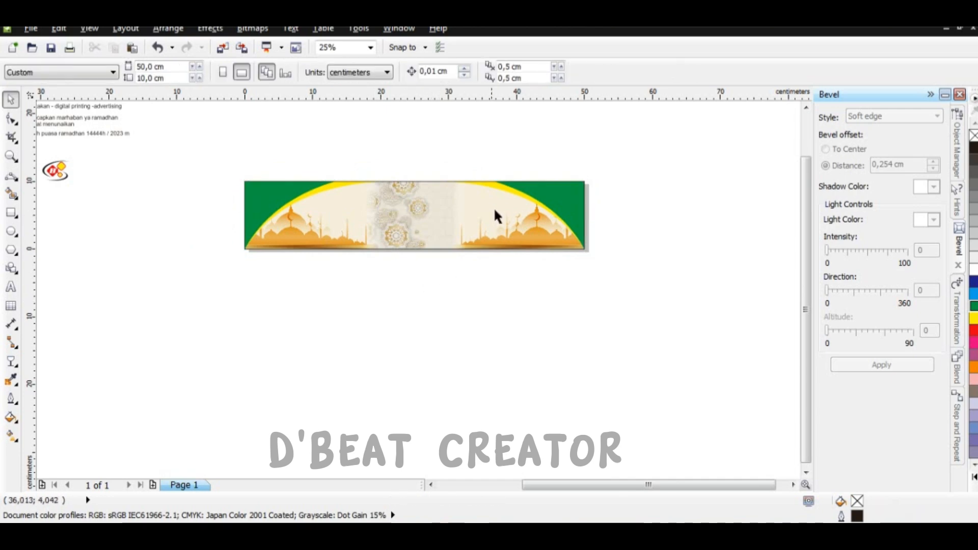
pyautogui.click(631, 209)
pyautogui.scroll(-1, 536, 203)
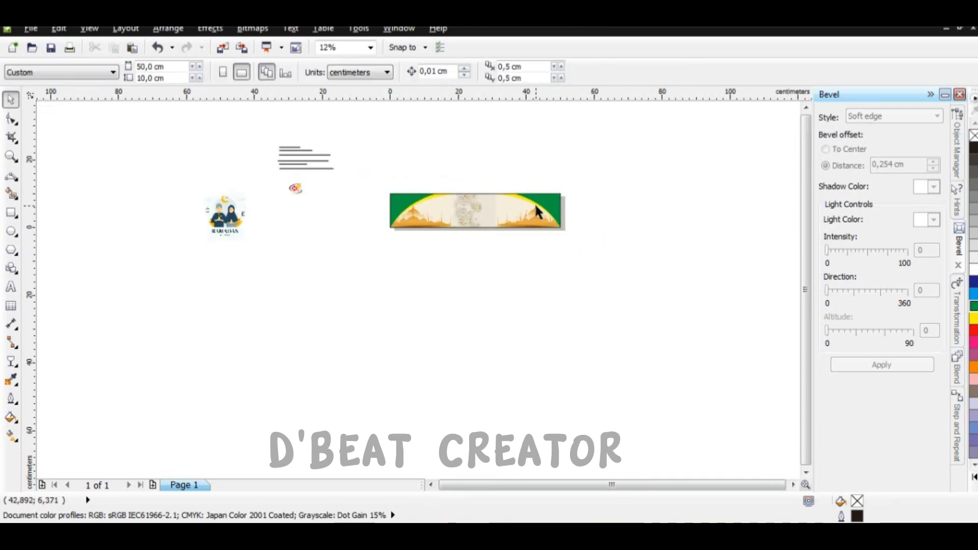
# Step: Open the banner's PowerClip contents for editing and flip the right corner group vertically
pyautogui.scroll(1, 555, 205)
pyautogui.rightClick(554, 206)
pyautogui.click(606, 29)
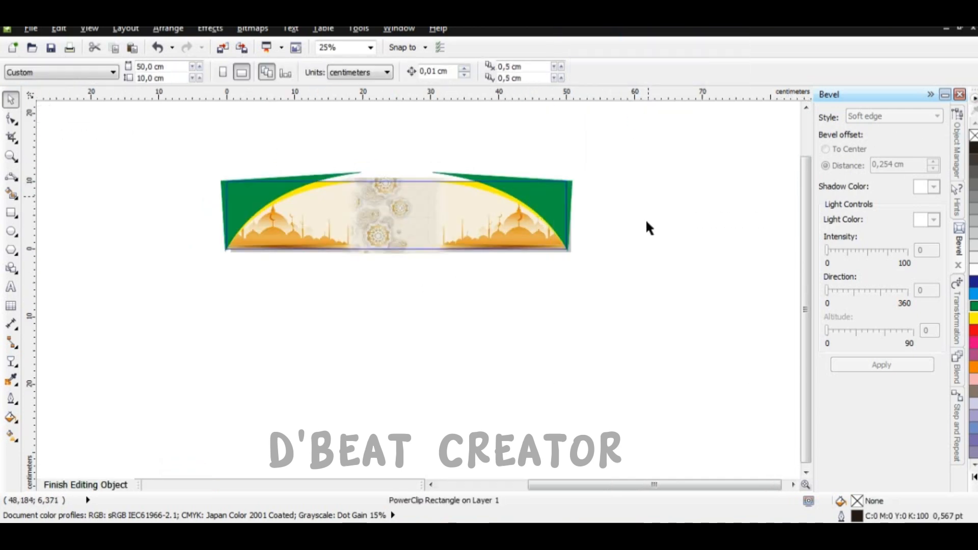
pyautogui.click(537, 214)
pyautogui.click(310, 73)
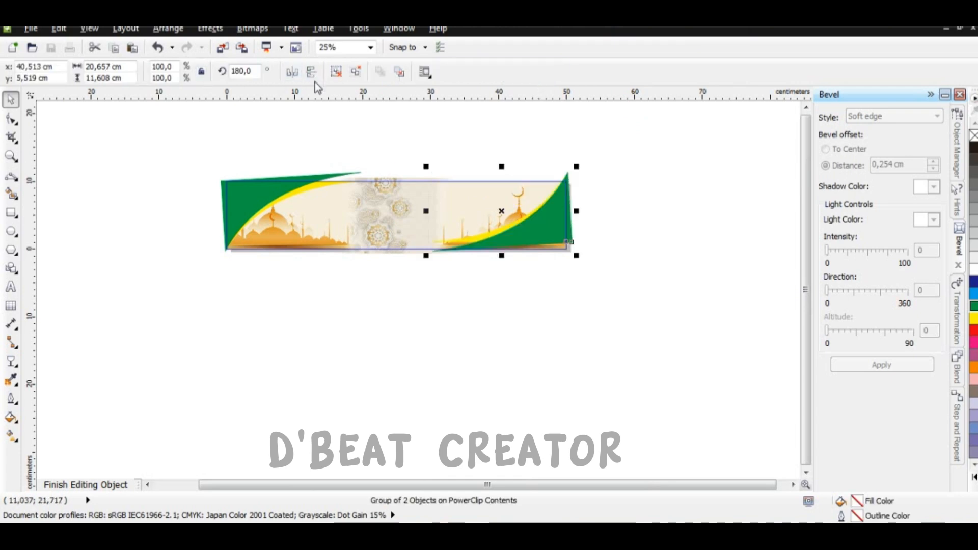
# Step: Move the flipped corner group down so its yellow curve fits the banner's lower edge and right corner
pyautogui.scroll(1, 573, 231)
pyautogui.moveTo(556, 230); pyautogui.dragTo(554, 242)
pyautogui.scroll(1, 557, 209)
pyautogui.scroll(1, 444, 314)
pyautogui.moveTo(463, 290); pyautogui.dragTo(463, 295)
pyautogui.scroll(-2, 458, 272)
pyautogui.scroll(3, 321, 290)
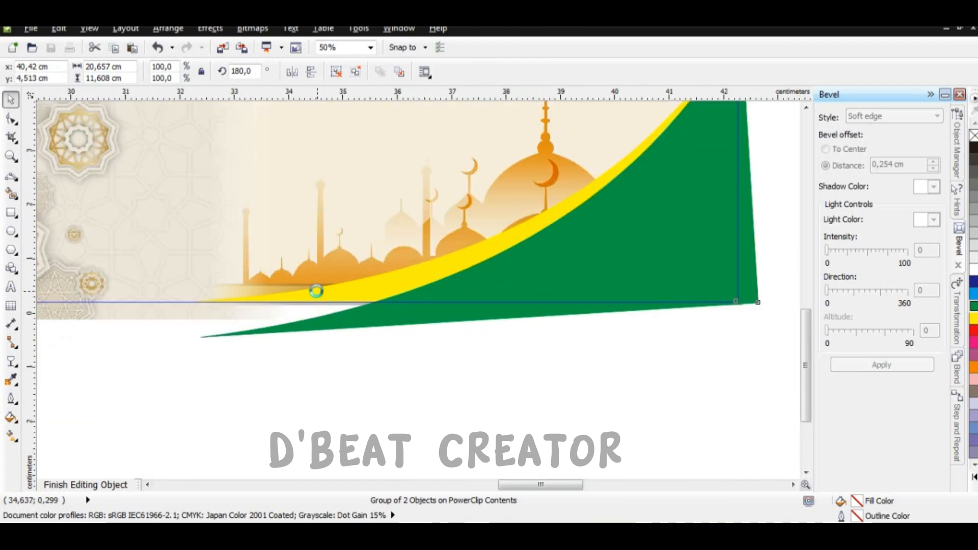
pyautogui.moveTo(329, 291); pyautogui.dragTo(326, 295)
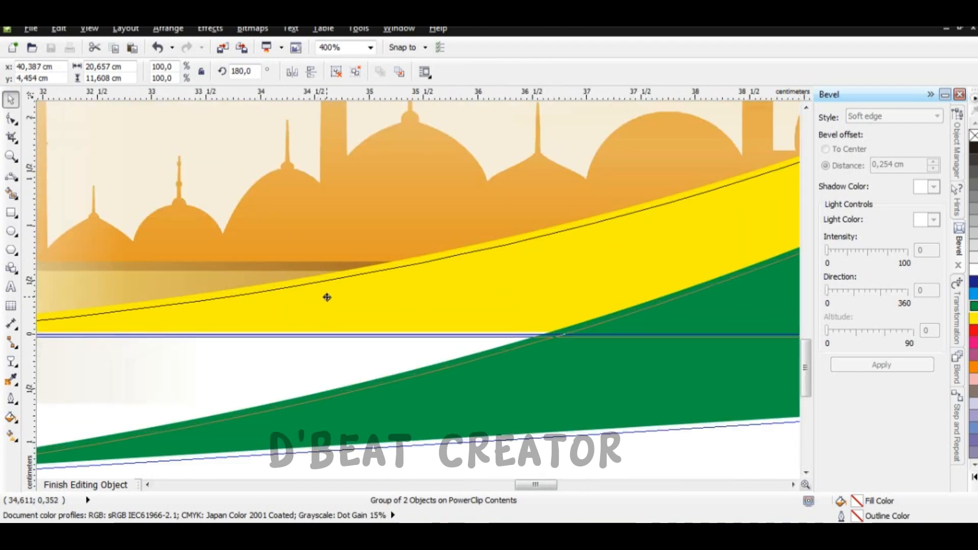
pyautogui.scroll(-2, 433, 232)
pyautogui.scroll(-1, 561, 277)
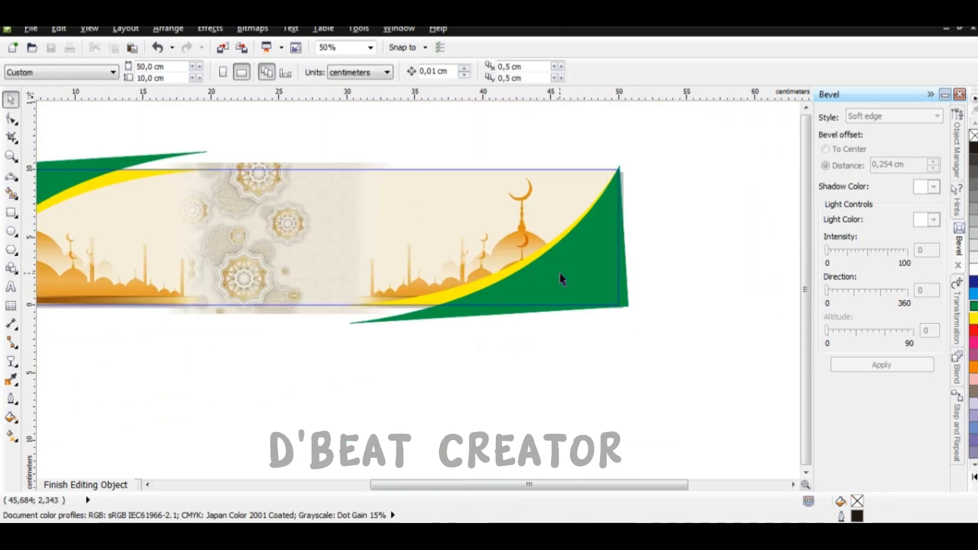
# Step: Finish editing the PowerClip contents and give the banner rectangle a yellow outline
pyautogui.scroll(-1, 539, 277)
pyautogui.click(87, 483)
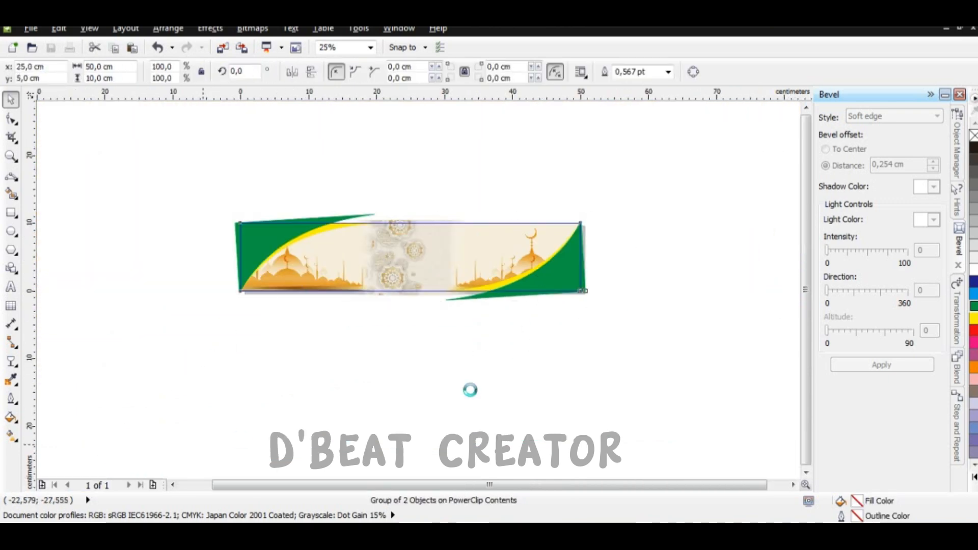
pyautogui.rightClick(973, 319)
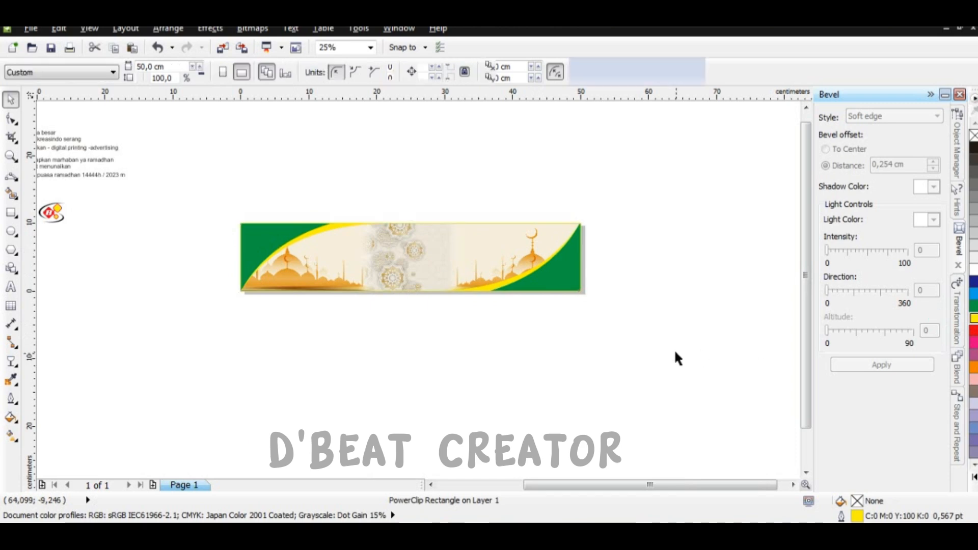
pyautogui.click(660, 227)
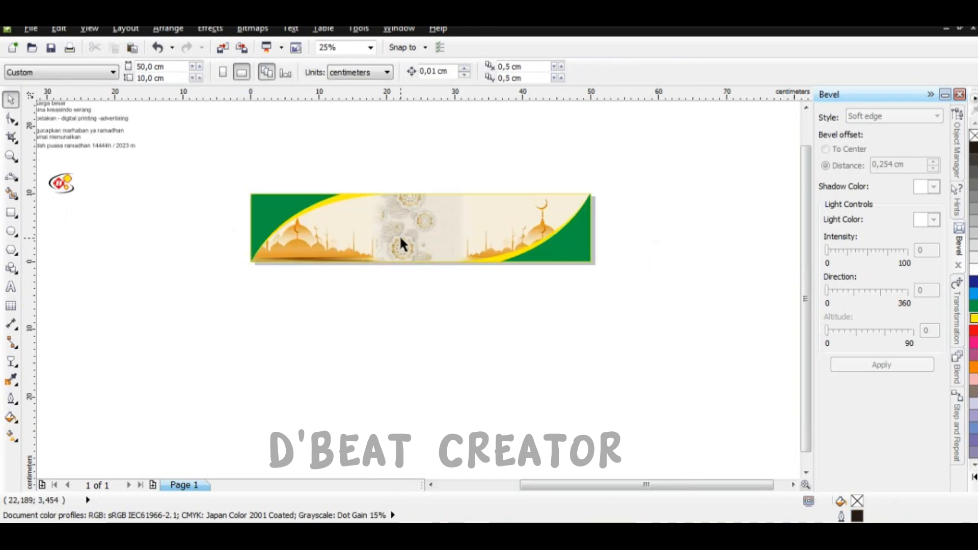
# Step: Bring the central pattern bitmap in front of the mosque images inside the banner's PowerClip contents
pyautogui.rightClick(415, 232)
pyautogui.click(471, 32)
pyautogui.click(413, 225)
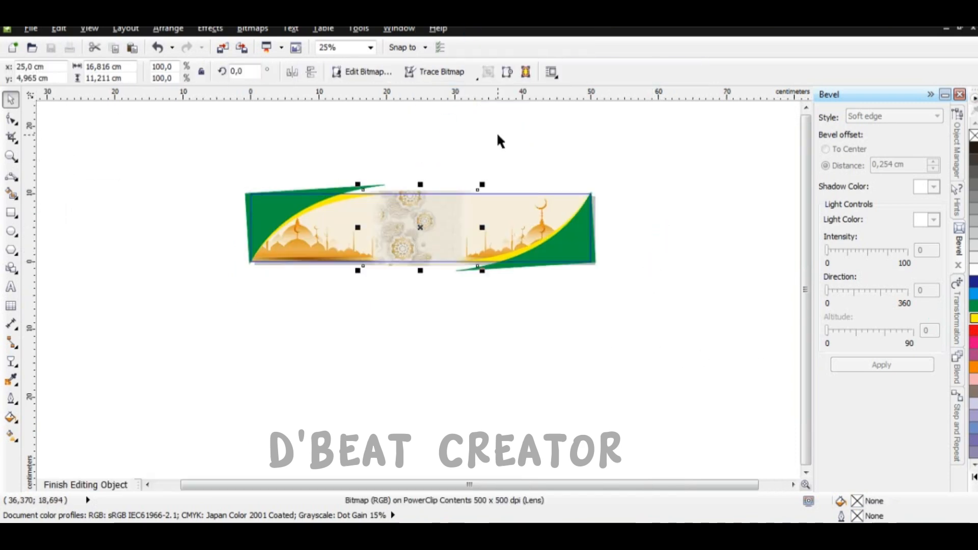
pyautogui.click(81, 484)
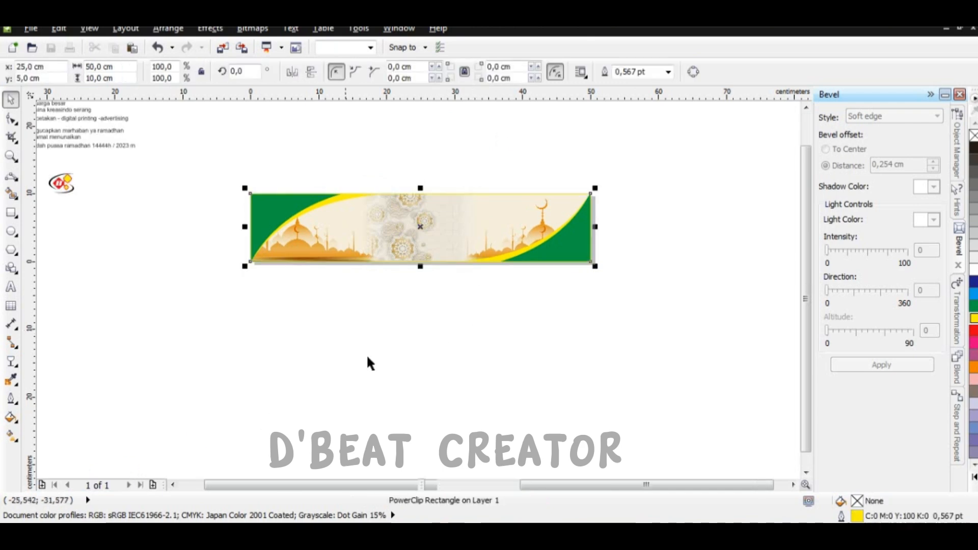
# Step: Move the "keluarga besar / cv.bina kreasindo serang" text onto the upper middle of the banner
pyautogui.scroll(2, 279, 232)
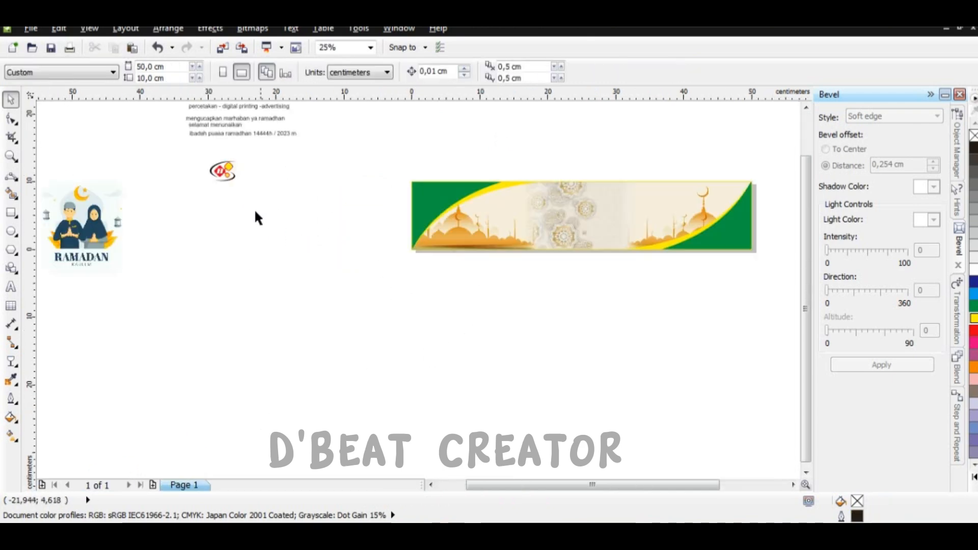
pyautogui.click(222, 170)
pyautogui.scroll(-2, 299, 269)
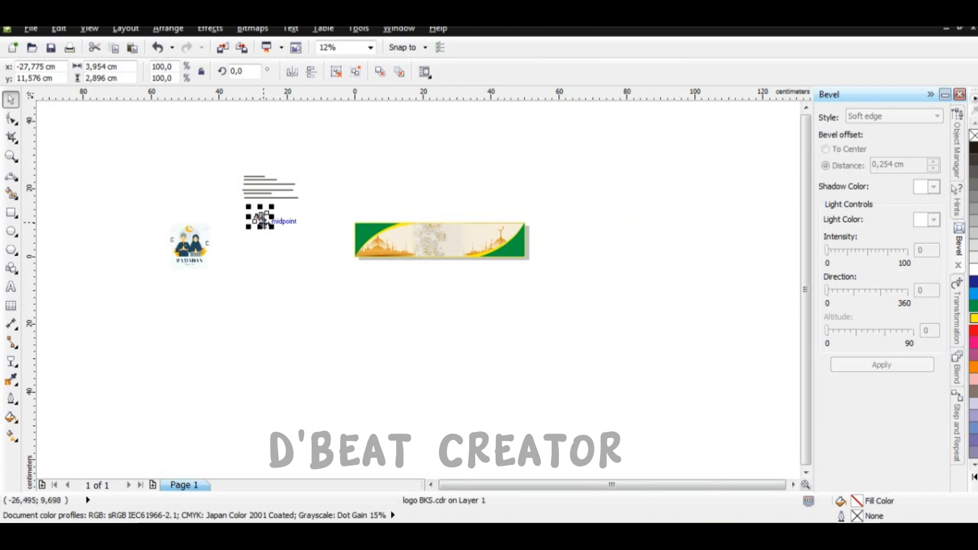
pyautogui.moveTo(236, 189); pyautogui.dragTo(309, 204)
pyautogui.click(314, 175)
pyautogui.scroll(1, 315, 173)
pyautogui.moveTo(196, 183); pyautogui.dragTo(557, 288)
pyautogui.scroll(1, 564, 302)
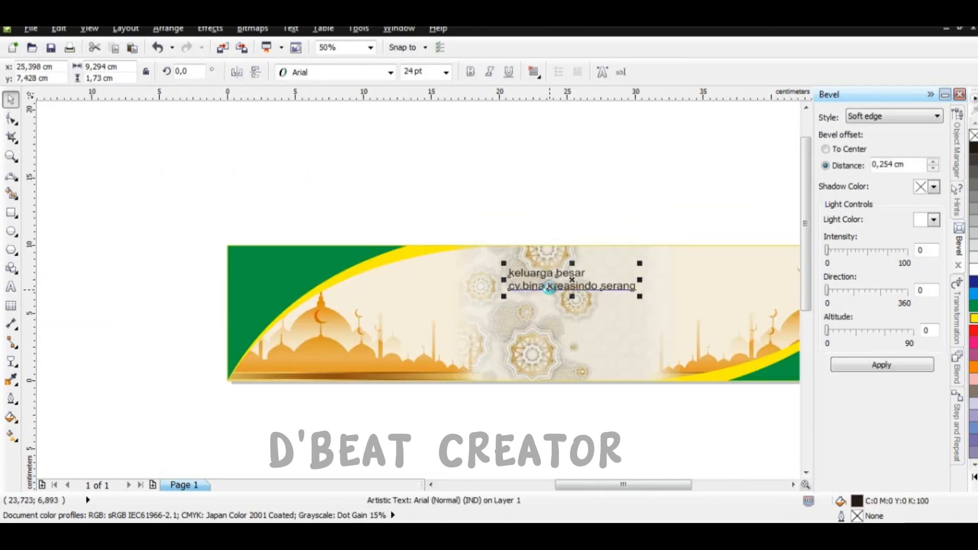
# Step: Center-align the two heading lines and enlarge the text to about 45.6 pt
pyautogui.scroll(1, 549, 287)
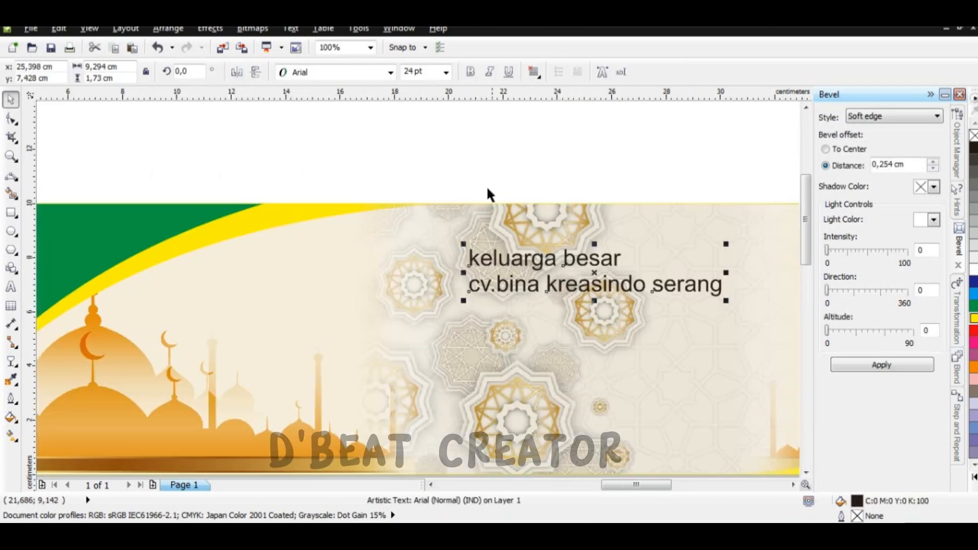
pyautogui.click(535, 73)
pyautogui.click(563, 123)
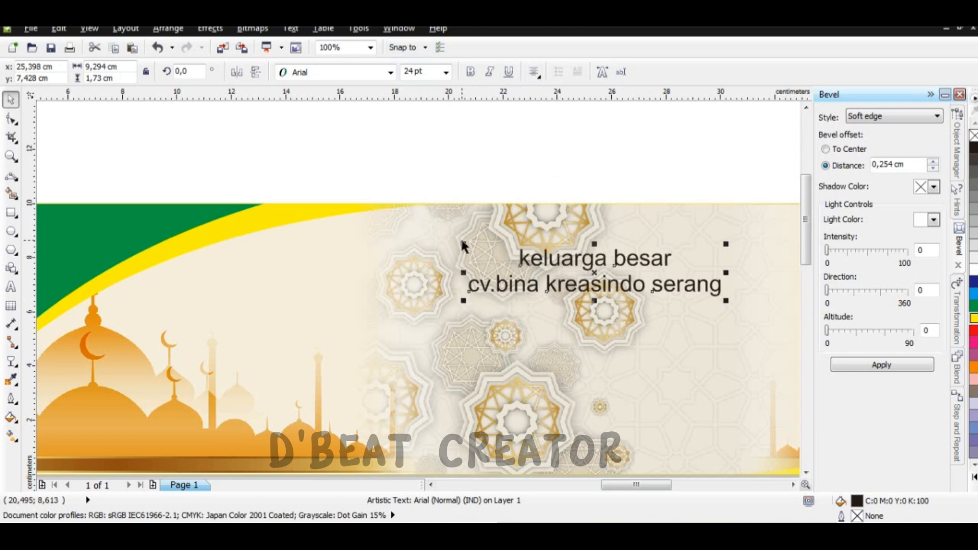
pyautogui.moveTo(463, 243); pyautogui.dragTo(240, 201)
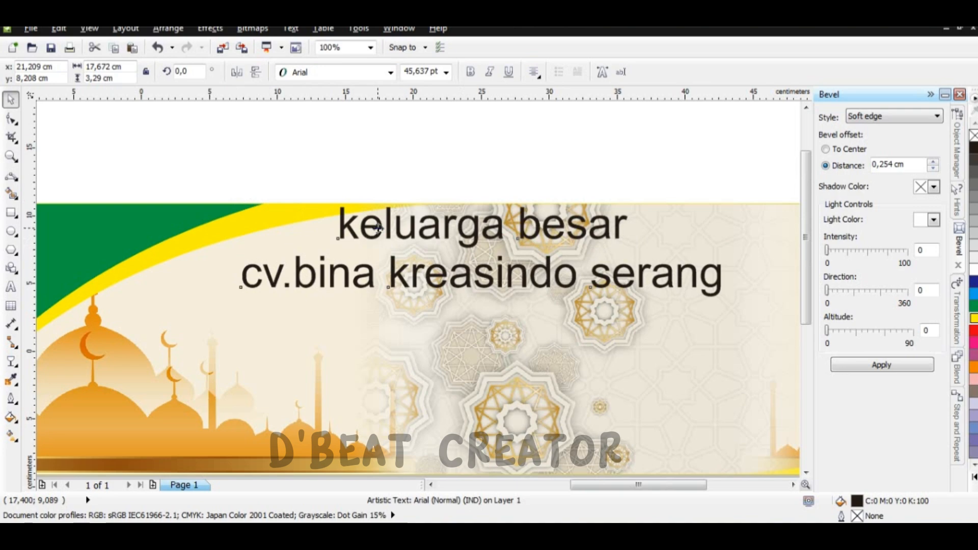
# Step: Move the enlarged heading to the horizontal middle of the banner, just below its top edge
pyautogui.scroll(-1, 371, 224)
pyautogui.click(606, 244)
pyautogui.click(528, 371)
pyautogui.scroll(1, 502, 262)
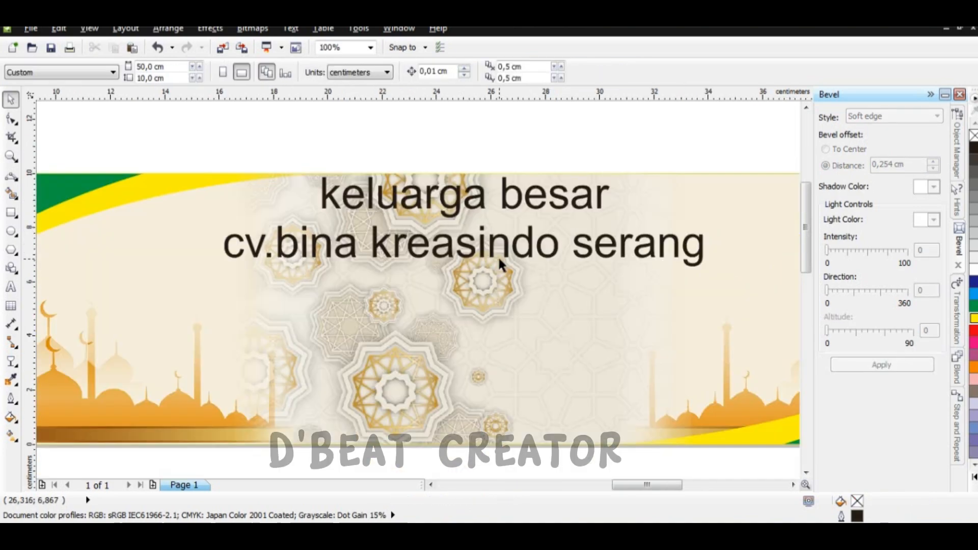
pyautogui.click(486, 259)
pyautogui.scroll(1, 486, 259)
pyautogui.scroll(1, 487, 244)
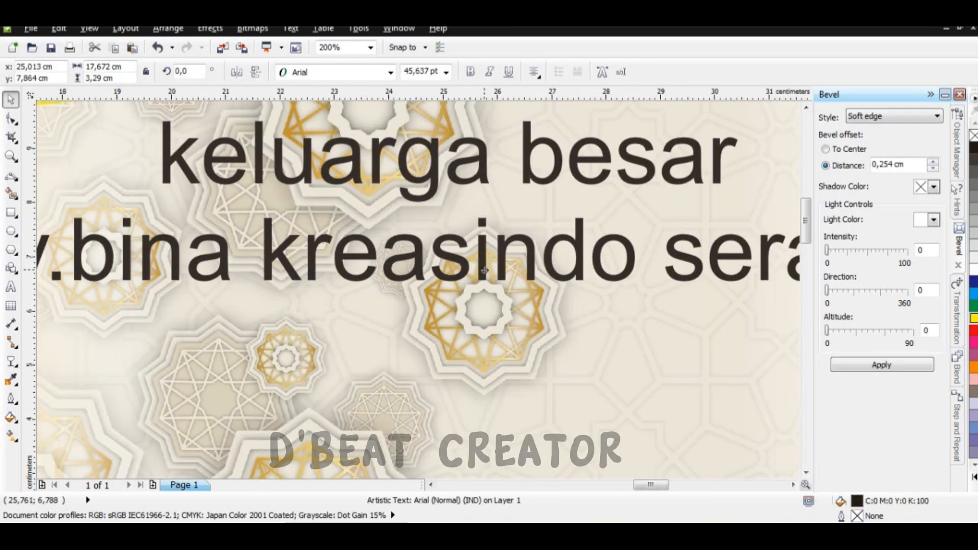
# Step: Set the heading font to Franklin Gothic Heavy and enlarge the text to about 53.9 pt
pyautogui.scroll(-2, 486, 240)
pyautogui.click(350, 74)
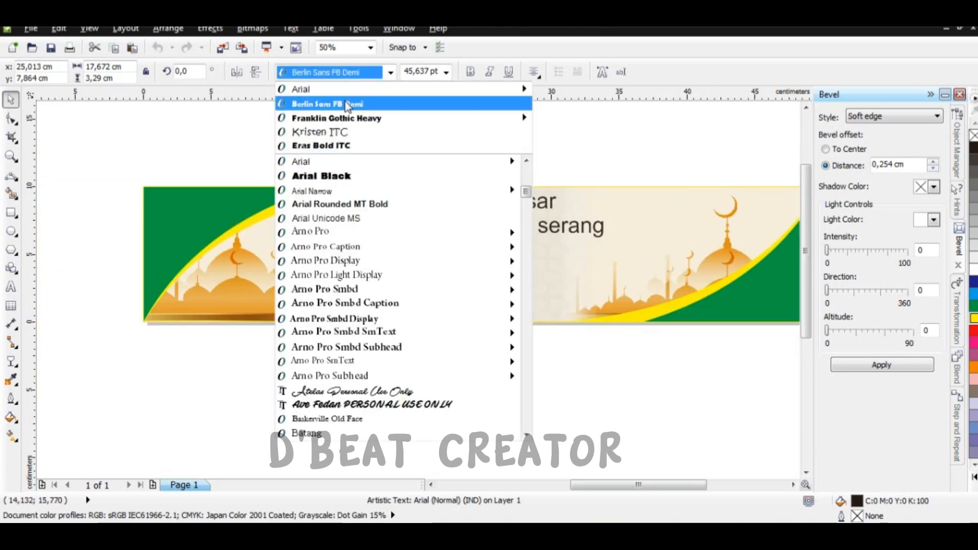
pyautogui.click(344, 118)
pyautogui.click(580, 375)
pyautogui.click(611, 227)
pyautogui.moveTo(618, 244); pyautogui.dragTo(665, 251)
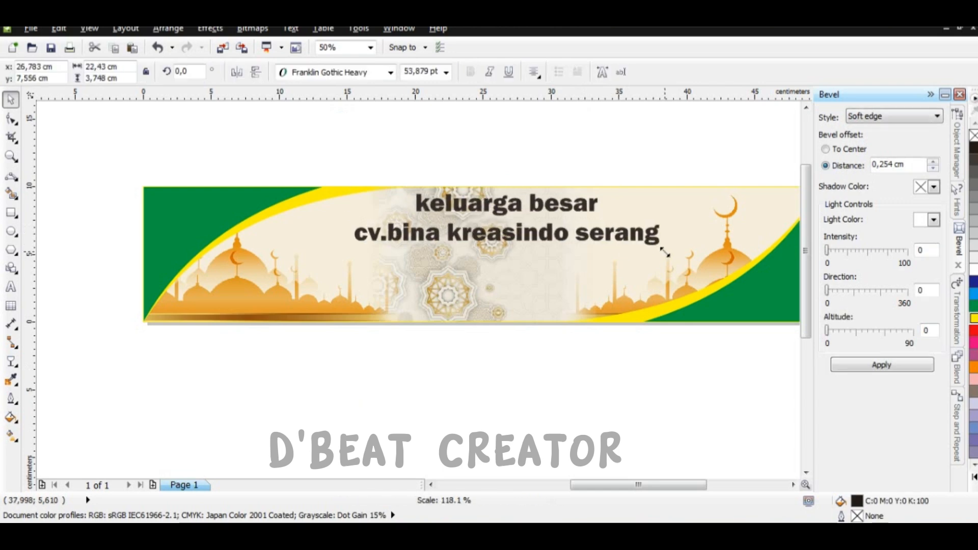
# Step: Align the heading's center horizontally with the banner rectangle
pyautogui.keyDown('shift'); pyautogui.click(690, 208); pyautogui.keyUp('shift')
pyautogui.press('c')
pyautogui.click(474, 162)
pyautogui.scroll(-1, 475, 162)
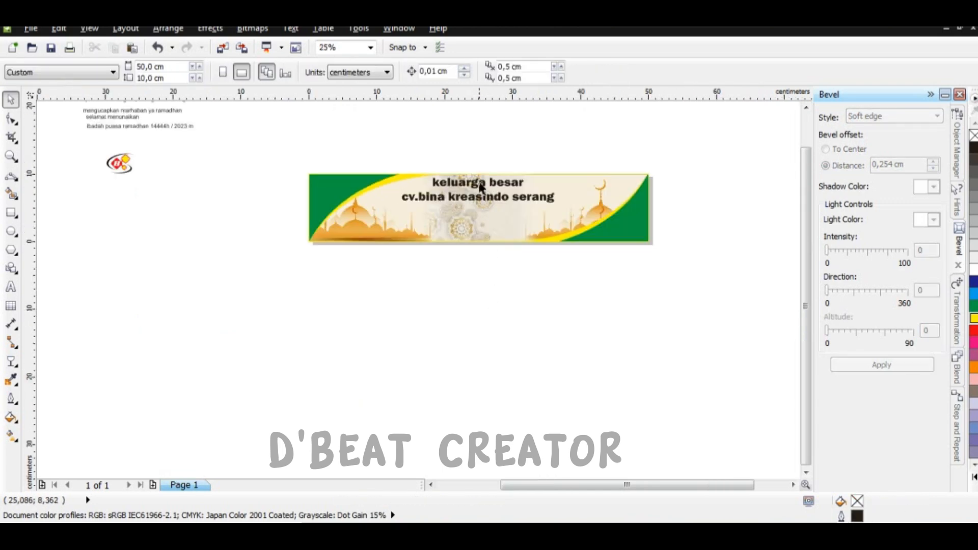
# Step: Change the heading text to title case
pyautogui.scroll(1, 480, 191)
pyautogui.click(472, 190)
pyautogui.click(291, 28)
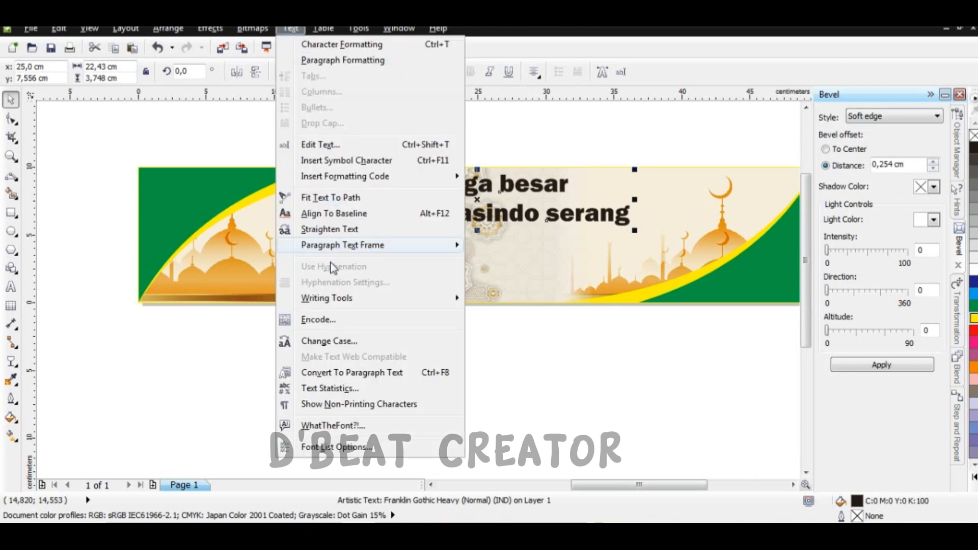
pyautogui.click(342, 341)
pyautogui.click(434, 313)
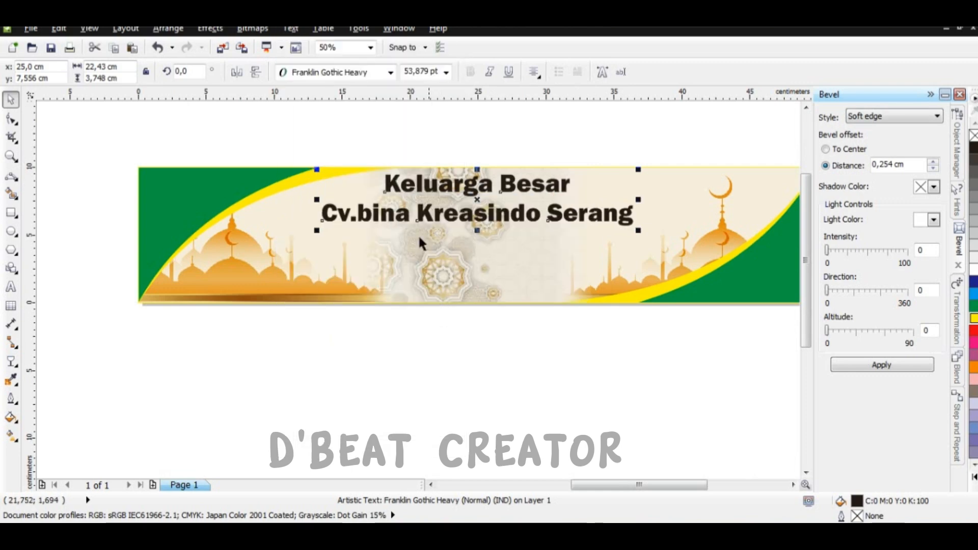
# Step: Change the heading text to uppercase
pyautogui.click(290, 29)
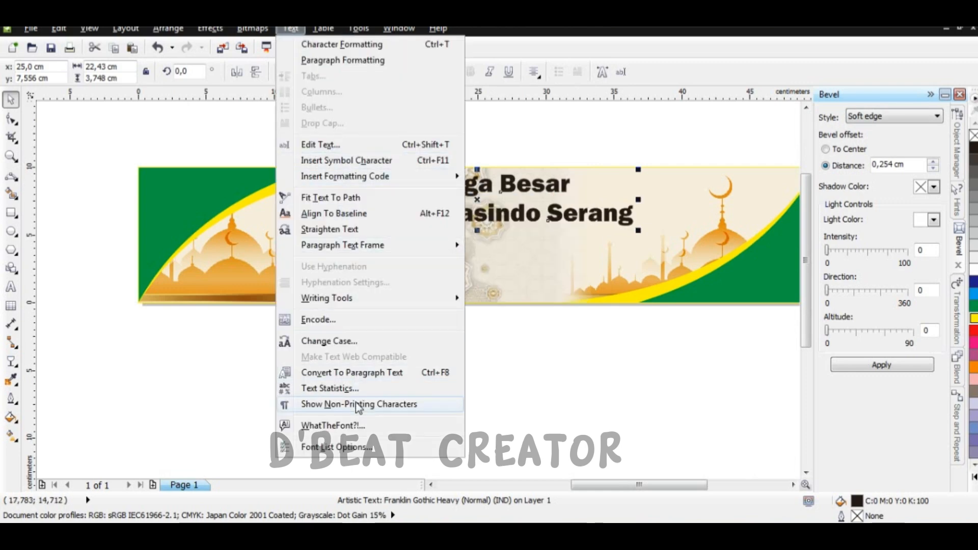
pyautogui.click(356, 341)
pyautogui.click(433, 314)
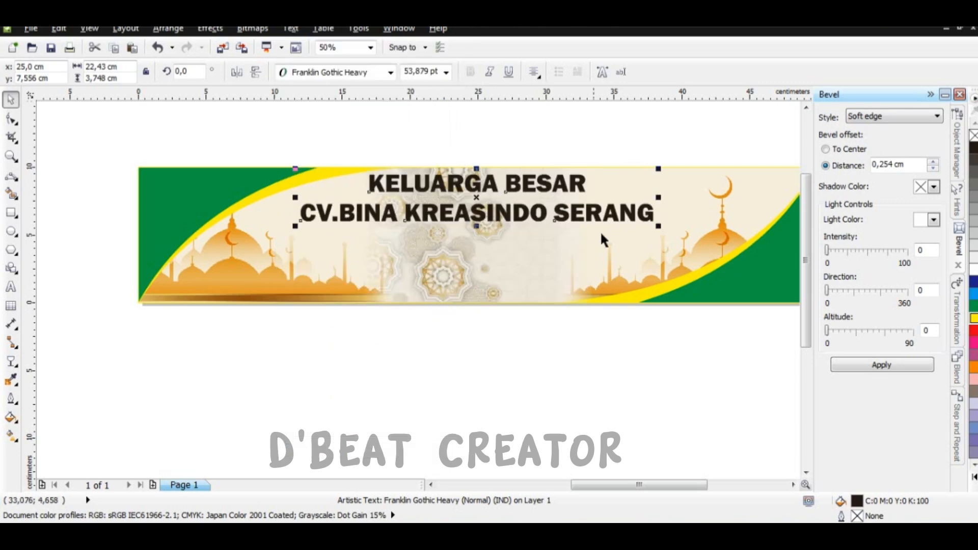
# Step: Fill the "KELUARGA BESAR CV.BINA KREASINDO SERANG" heading with green
pyautogui.click(686, 198)
pyautogui.click(453, 366)
pyautogui.click(461, 224)
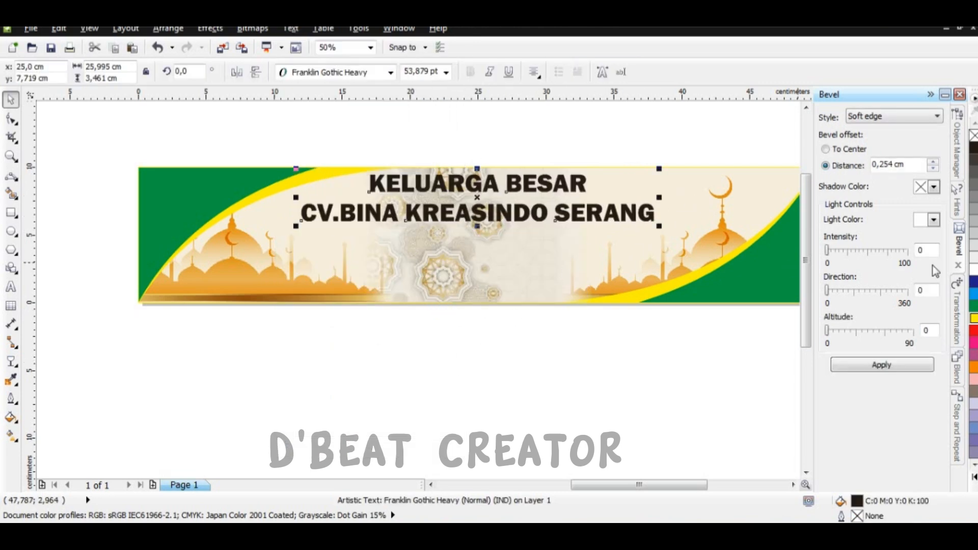
pyautogui.click(973, 305)
pyautogui.click(596, 366)
pyautogui.click(676, 228)
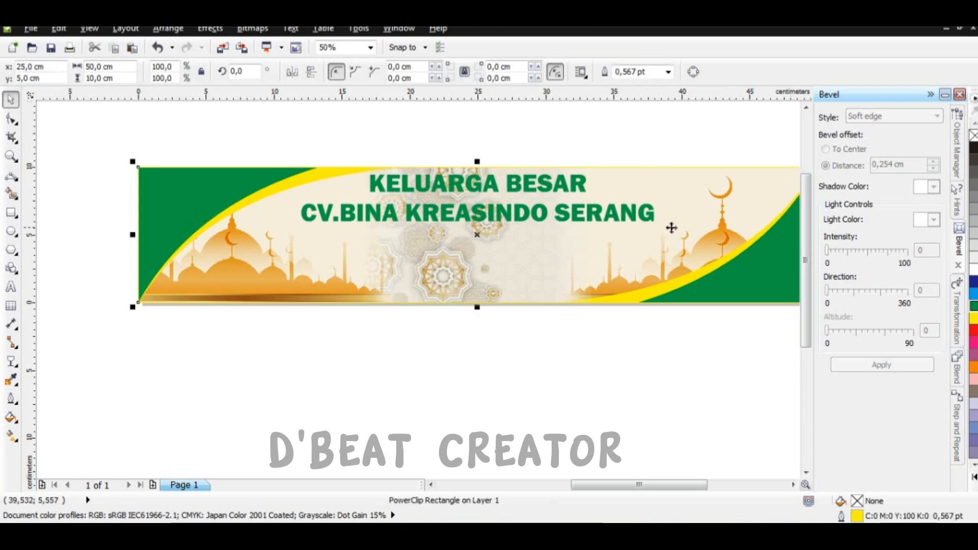
# Step: Give the heading a white 8 pt outline with rounded corners and rounded line caps, placed behind its fill
pyautogui.click(646, 221)
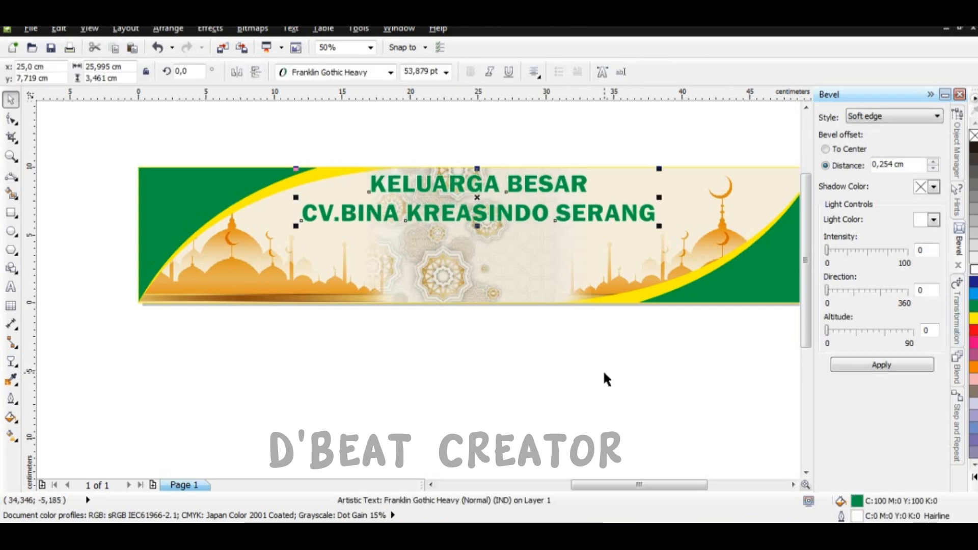
pyautogui.press('F12')
pyautogui.click(412, 191)
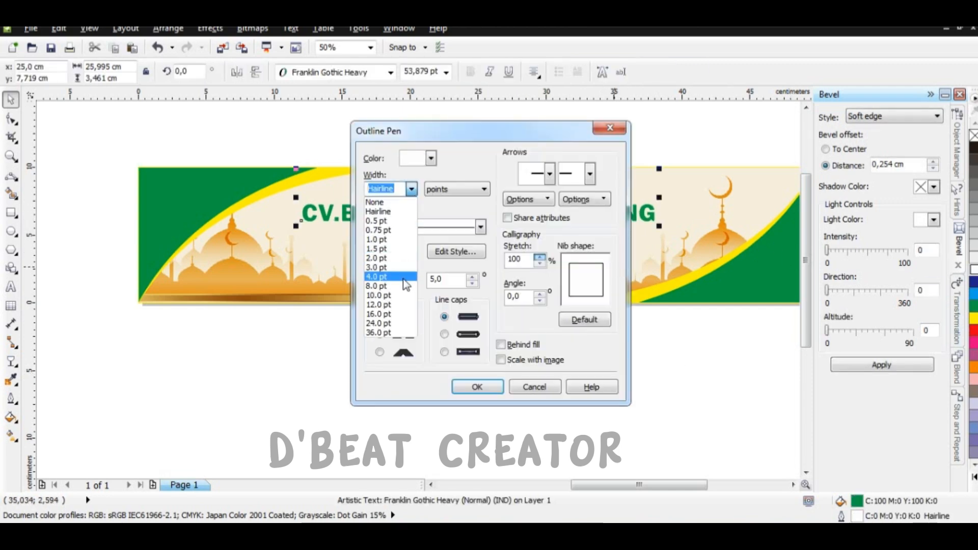
pyautogui.click(390, 291)
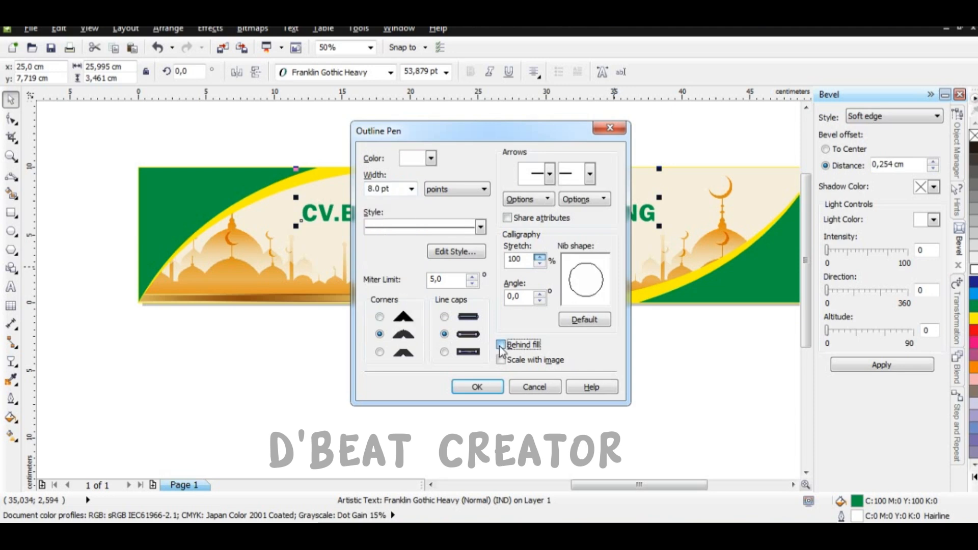
pyautogui.click(500, 345)
pyautogui.click(477, 387)
pyautogui.scroll(-2, 522, 259)
pyautogui.press('Escape')
# Step: Move the "percetakan - digital printing -advertising" tagline onto the banner just below the heading and change it to uppercase
pyautogui.click(157, 122)
pyautogui.moveTo(157, 123); pyautogui.dragTo(434, 221)
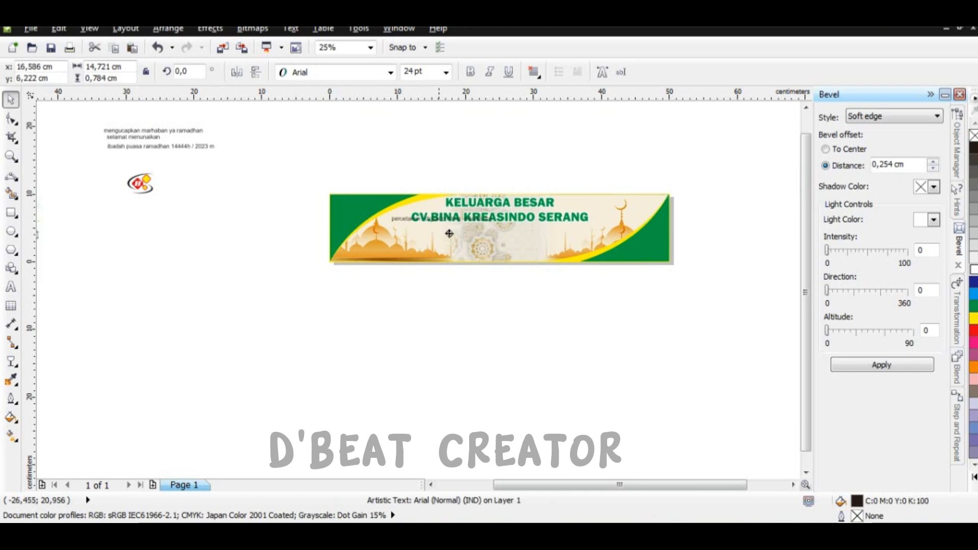
pyautogui.scroll(2, 494, 232)
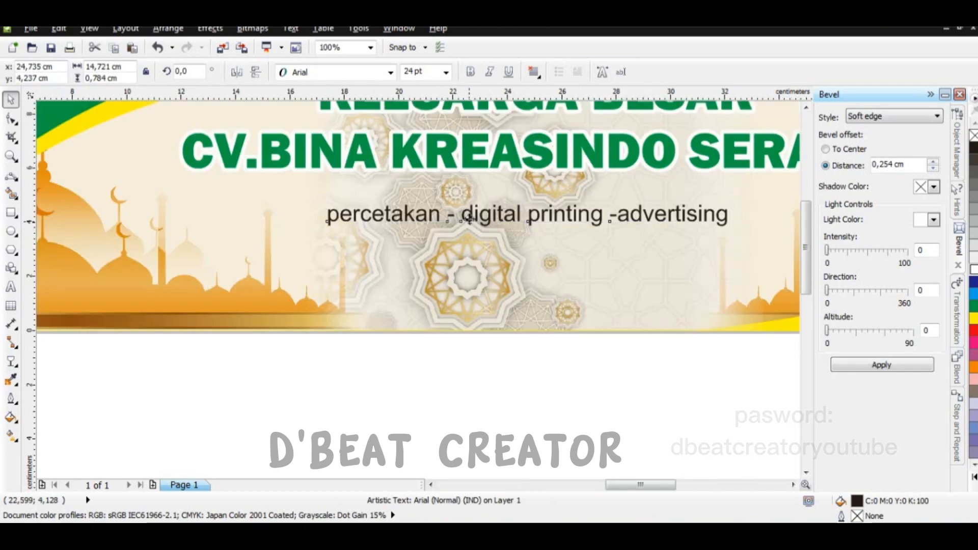
pyautogui.click(291, 29)
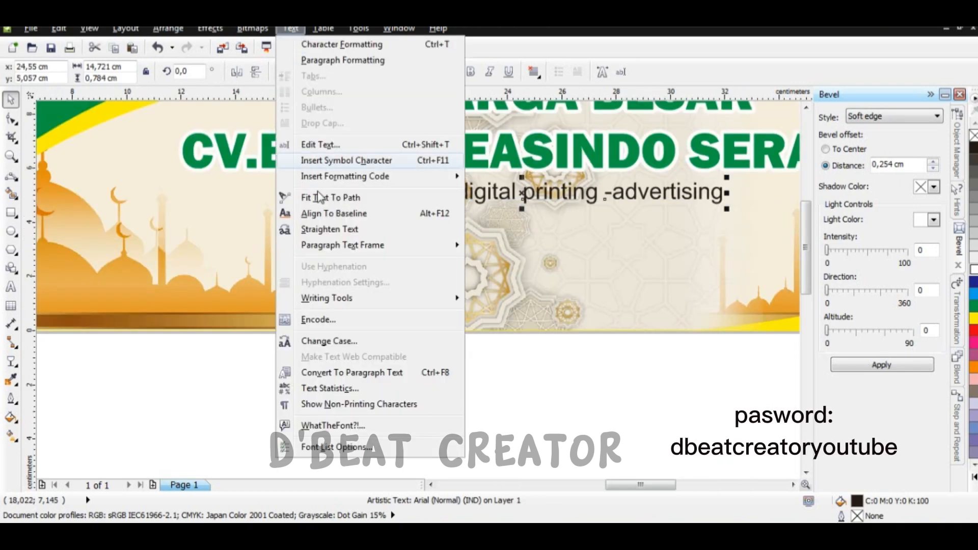
pyautogui.click(333, 341)
pyautogui.click(413, 262)
pyautogui.click(433, 313)
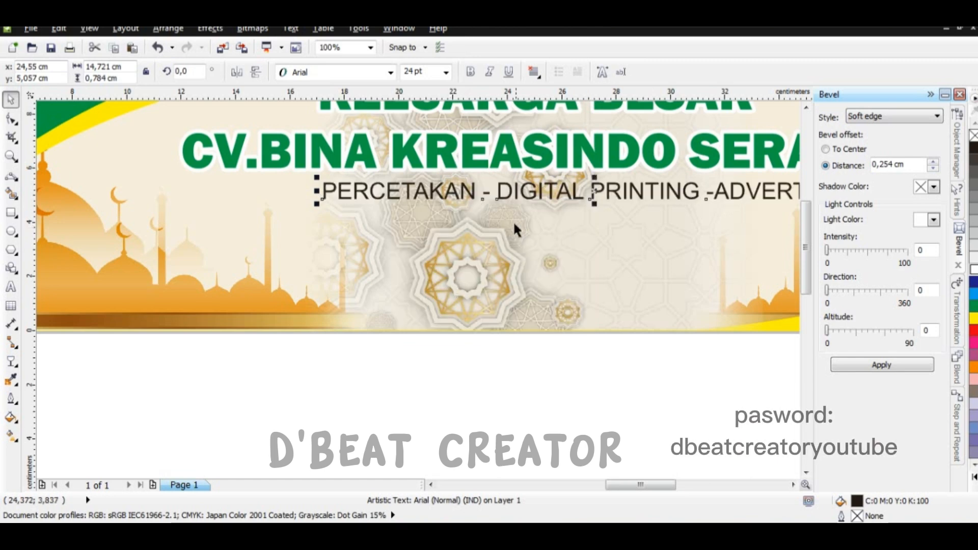
# Step: Set the tagline's font to Franklin Gothic Heavy and center it horizontally with the heading
pyautogui.scroll(-1, 507, 208)
pyautogui.keyDown('shift'); pyautogui.click(538, 180); pyautogui.keyUp('shift')
pyautogui.press('c')
pyautogui.click(475, 308)
pyautogui.click(524, 199)
pyautogui.click(391, 72)
pyautogui.click(338, 100)
pyautogui.click(463, 314)
pyautogui.click(535, 201)
pyautogui.keyDown('shift'); pyautogui.click(543, 183); pyautogui.keyUp('shift')
pyautogui.press('c')
pyautogui.click(524, 328)
# Step: Fill the tagline text with orange (C0 M60 Y100 K0)
pyautogui.click(542, 202)
pyautogui.click(973, 319)
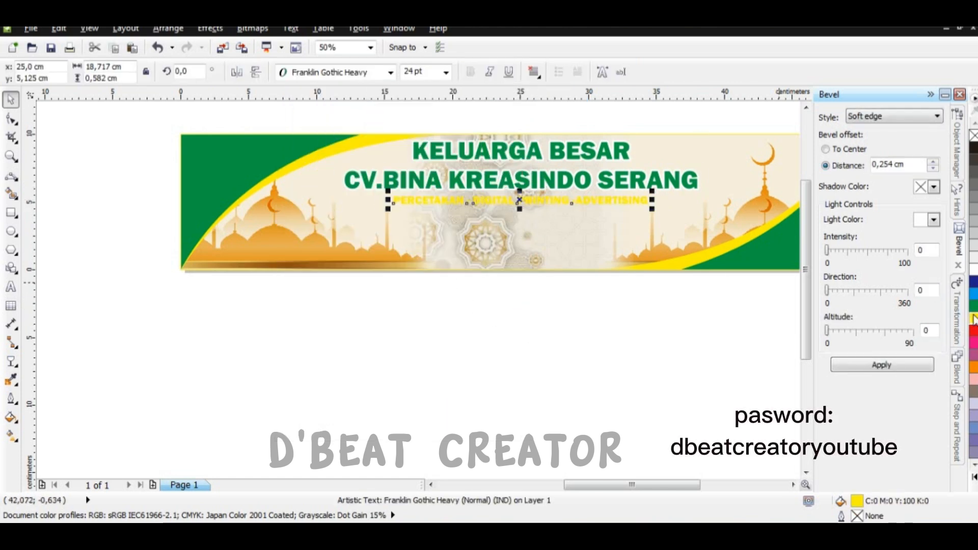
pyautogui.click(973, 366)
pyautogui.click(646, 342)
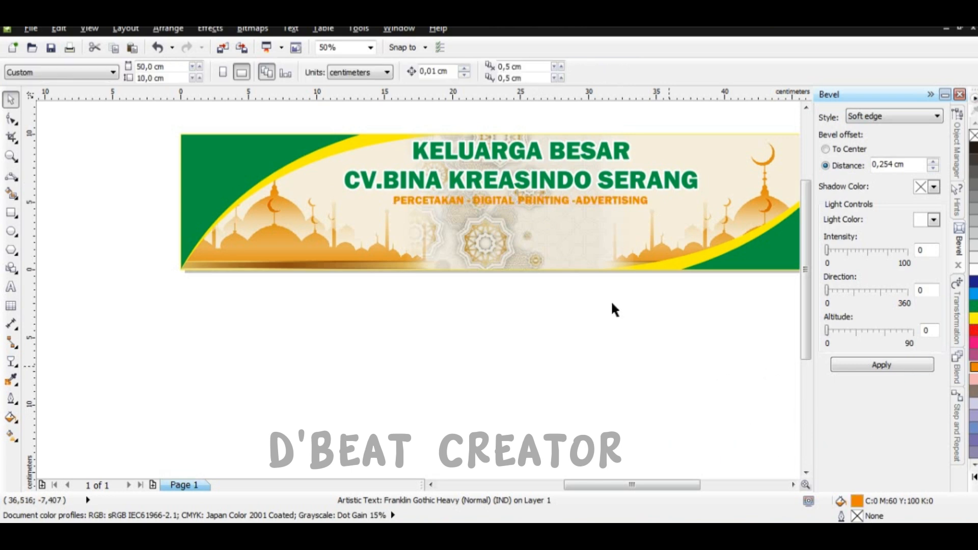
# Step: Give the orange tagline a white 8 pt outline behind its fill
pyautogui.scroll(2, 540, 204)
pyautogui.click(541, 202)
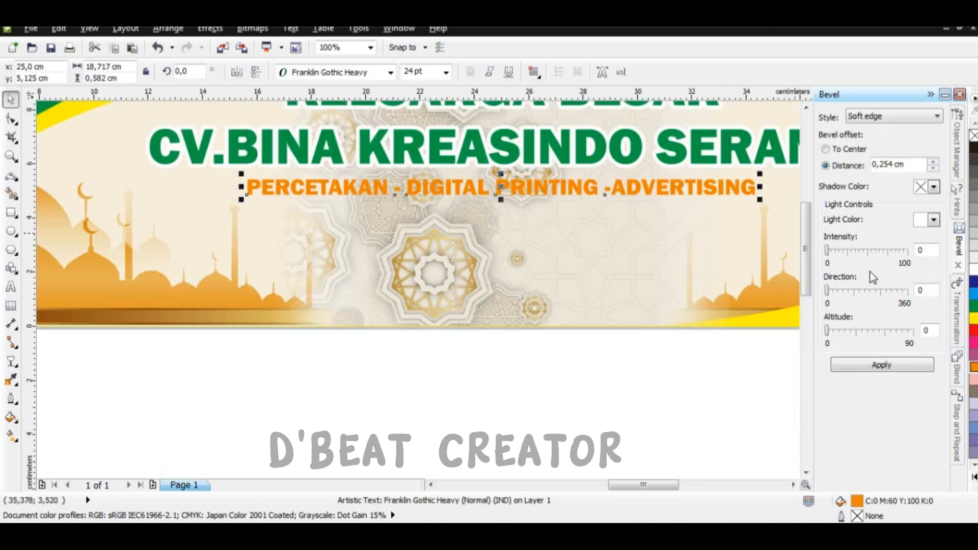
pyautogui.rightClick(974, 274)
pyautogui.press('F12')
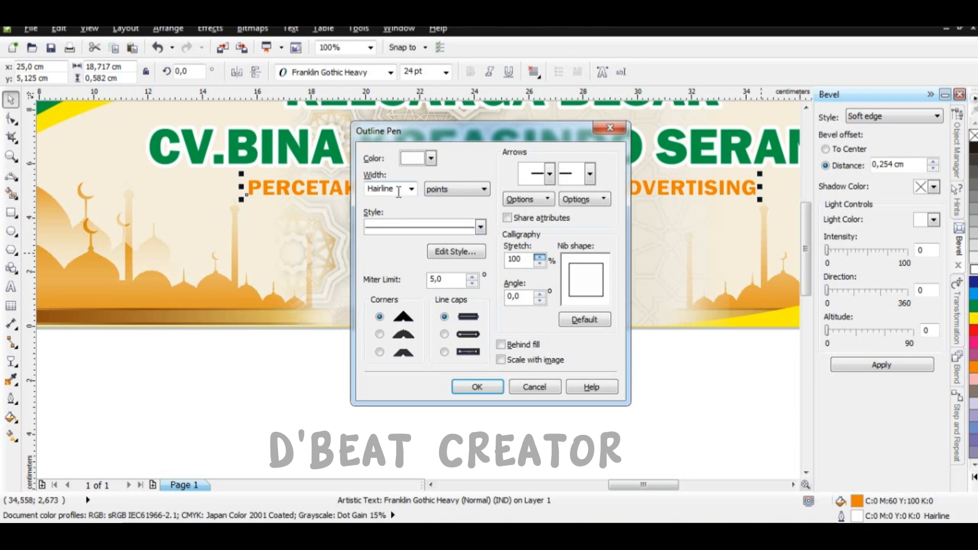
pyautogui.click(411, 189)
pyautogui.click(403, 285)
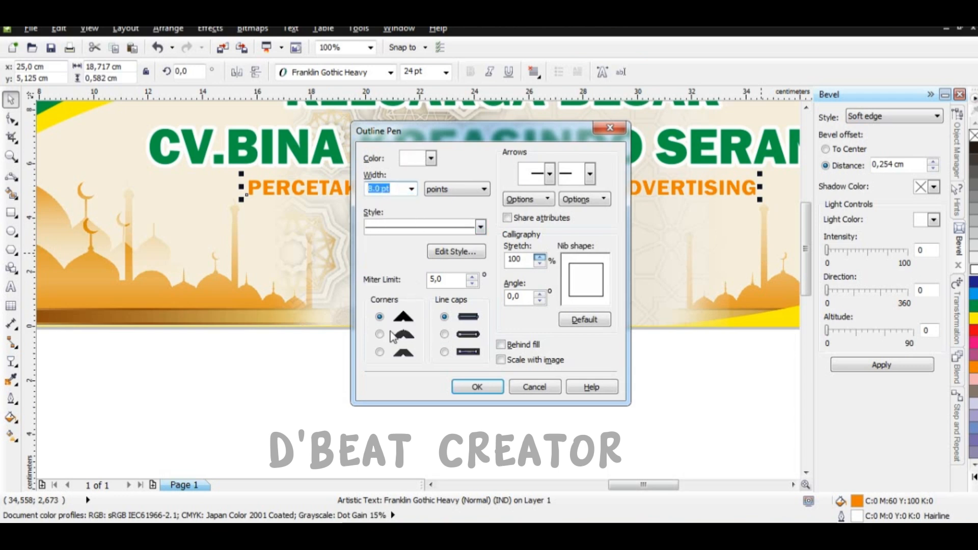
pyautogui.click(476, 387)
pyautogui.click(482, 379)
pyautogui.press('F3')
pyautogui.click(405, 216)
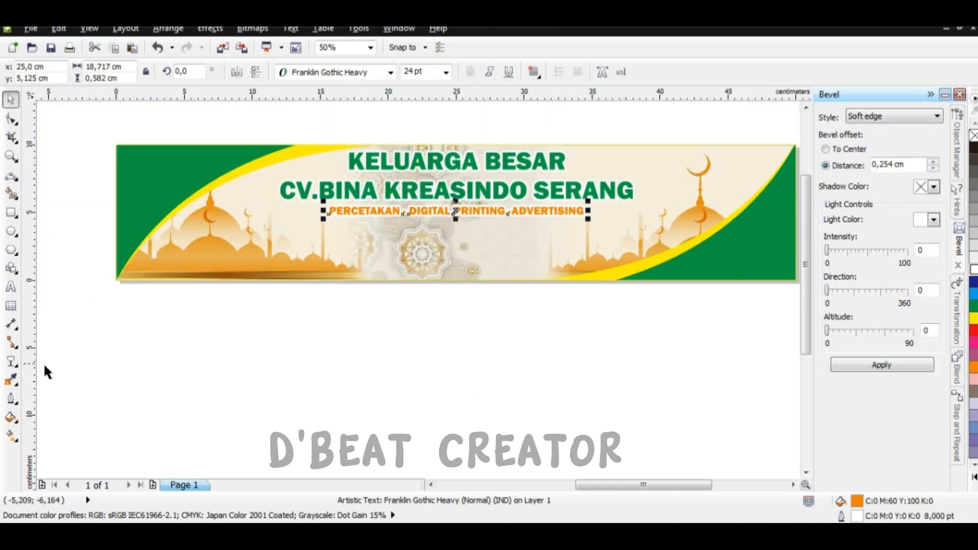
pyautogui.click(19, 384)
pyautogui.click(12, 417)
pyautogui.click(148, 314)
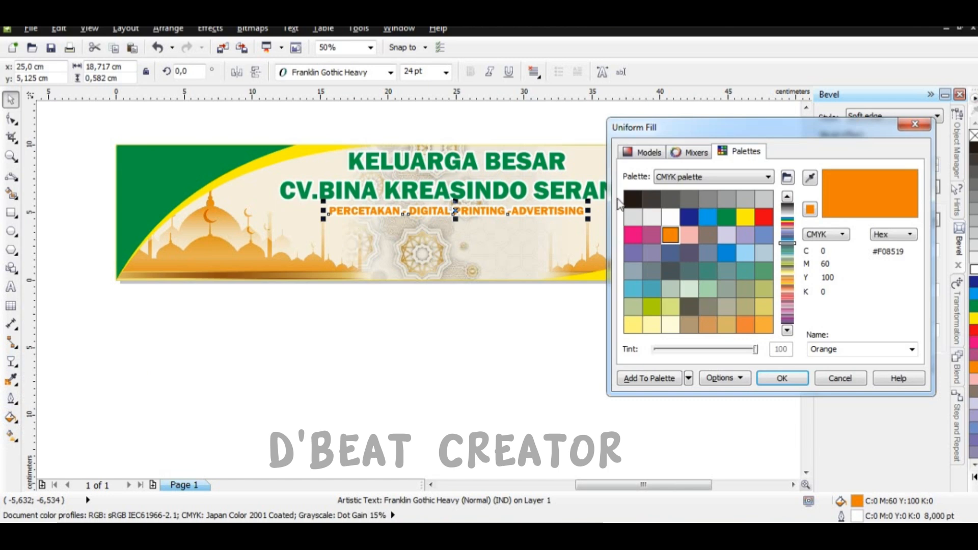
pyautogui.click(902, 127)
# Step: Apply a horizontal linear gradient fill running from orange to red across the tagline
pyautogui.click(19, 441)
pyautogui.click(66, 431)
pyautogui.scroll(1, 410, 209)
pyautogui.moveTo(352, 209); pyautogui.dragTo(553, 217)
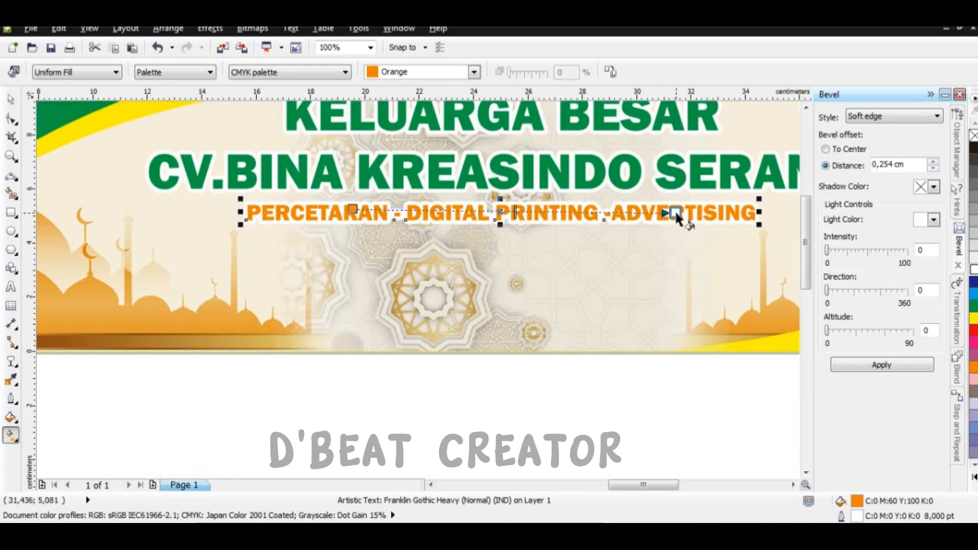
pyautogui.moveTo(677, 214); pyautogui.dragTo(676, 212)
pyautogui.moveTo(753, 209); pyautogui.dragTo(744, 208)
pyautogui.click(186, 72)
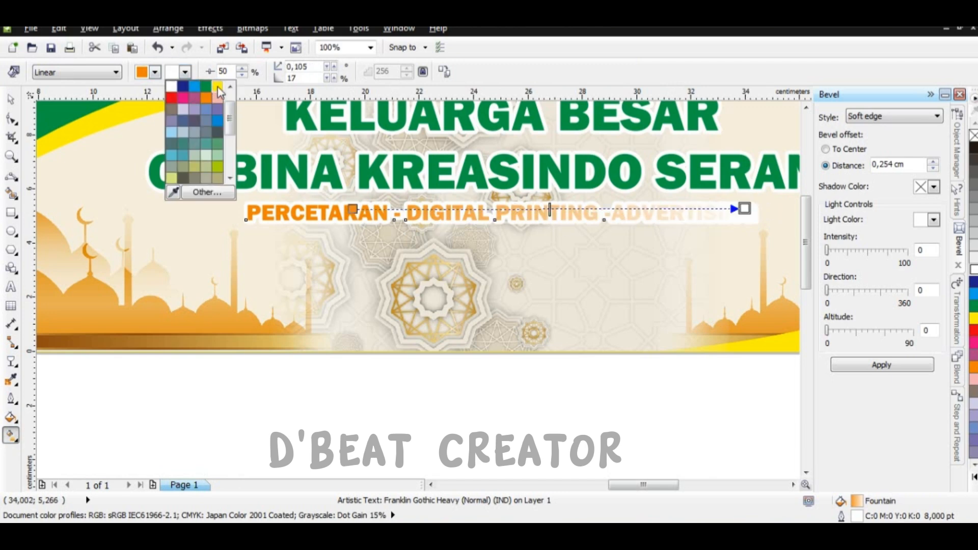
pyautogui.click(218, 87)
pyautogui.click(186, 71)
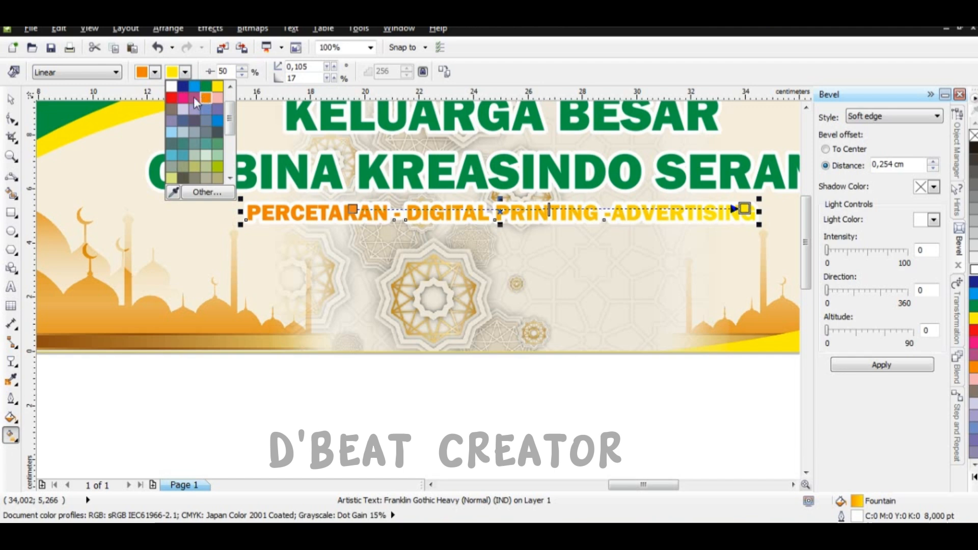
pyautogui.click(172, 98)
pyautogui.click(11, 100)
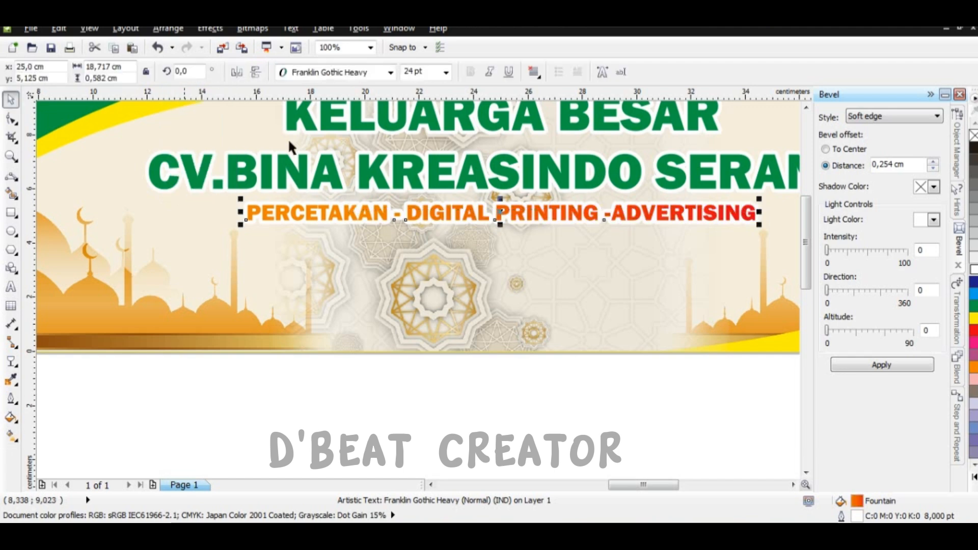
pyautogui.scroll(-1, 464, 166)
pyautogui.click(480, 288)
pyautogui.click(528, 189)
pyautogui.keyDown('shift'); pyautogui.click(507, 174); pyautogui.keyUp('shift')
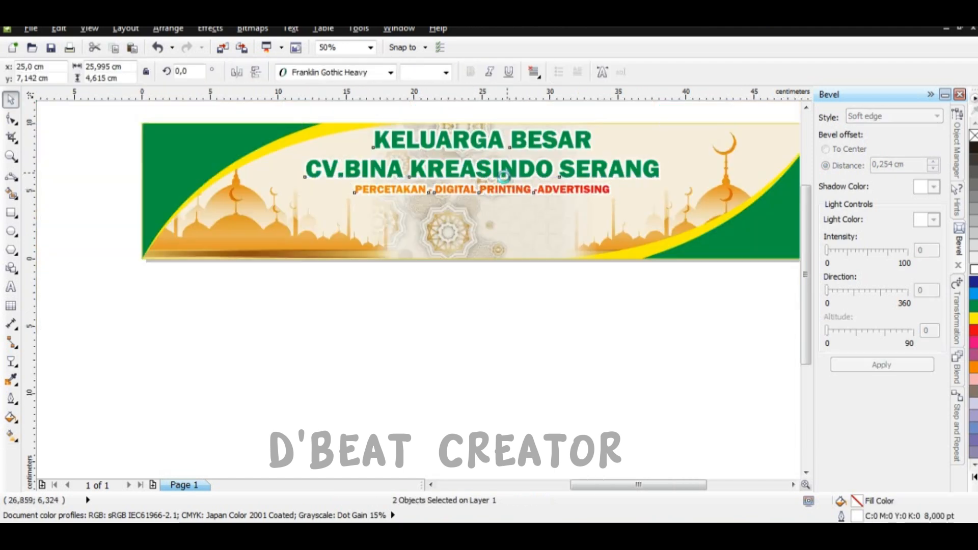
pyautogui.scroll(-1, 507, 175)
pyautogui.click(469, 306)
# Step: Move the "mengucapkan marhaban ya ramadhan" text onto the banner below the tagline
pyautogui.scroll(-1, 305, 183)
pyautogui.scroll(1, 283, 157)
pyautogui.moveTo(229, 153); pyautogui.dragTo(549, 260)
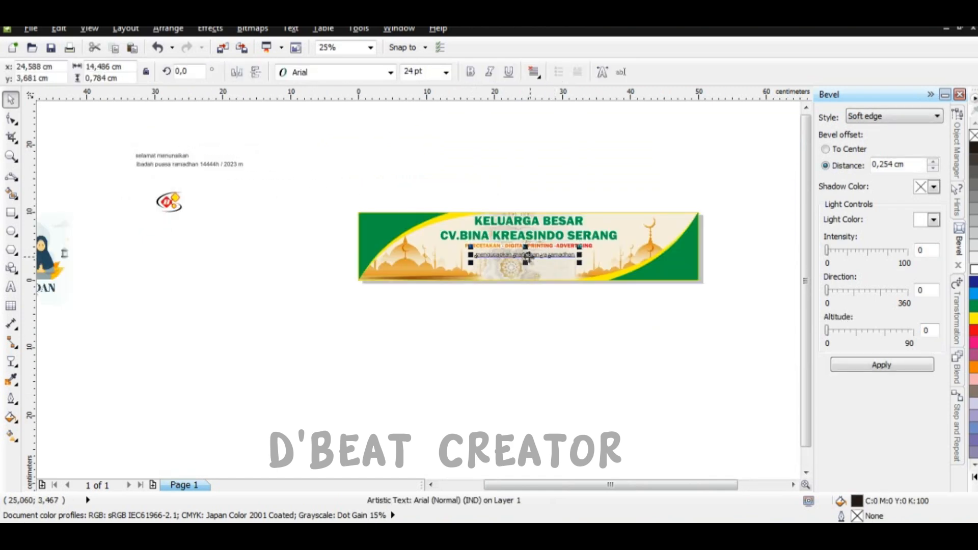
pyautogui.scroll(2, 529, 257)
# Step: Change the "mengucapkan marhaban ya ramadhan" greeting line to uppercase
pyautogui.click(289, 29)
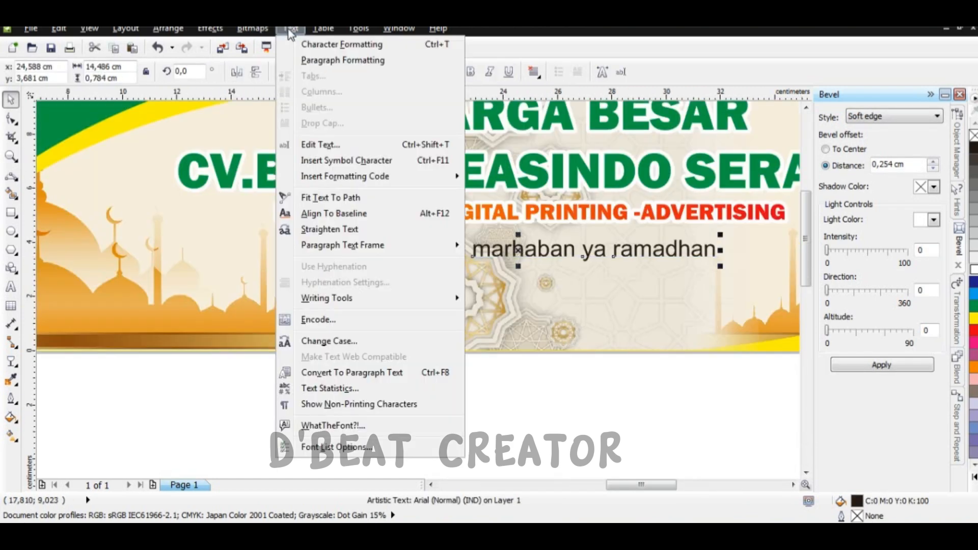
pyautogui.click(326, 341)
pyautogui.click(433, 312)
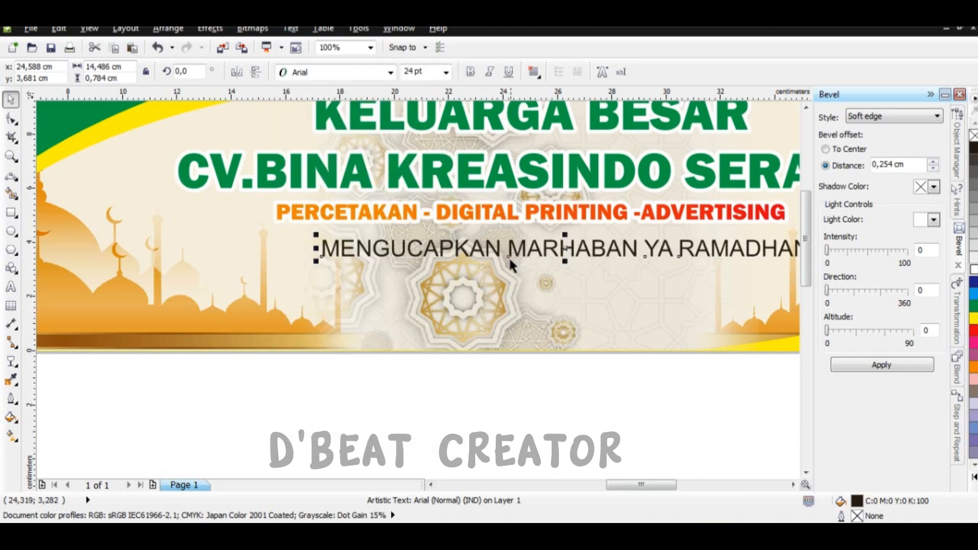
# Step: Shrink the greeting line to about 13.6 pt and change it to title case
pyautogui.scroll(-1, 303, 256)
pyautogui.scroll(1, 653, 243)
pyautogui.moveTo(652, 242); pyautogui.dragTo(437, 250)
pyautogui.click(290, 29)
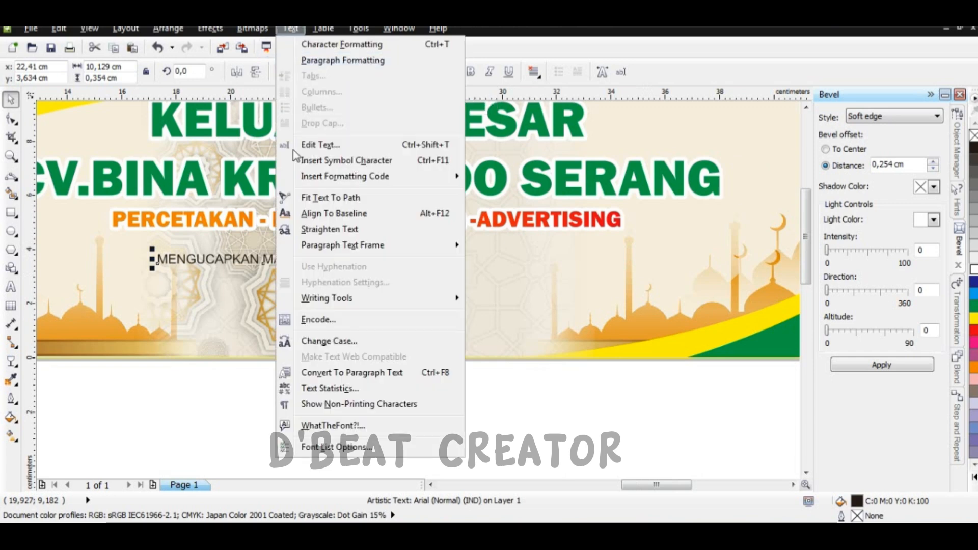
pyautogui.click(326, 341)
pyautogui.click(430, 273)
pyautogui.click(433, 313)
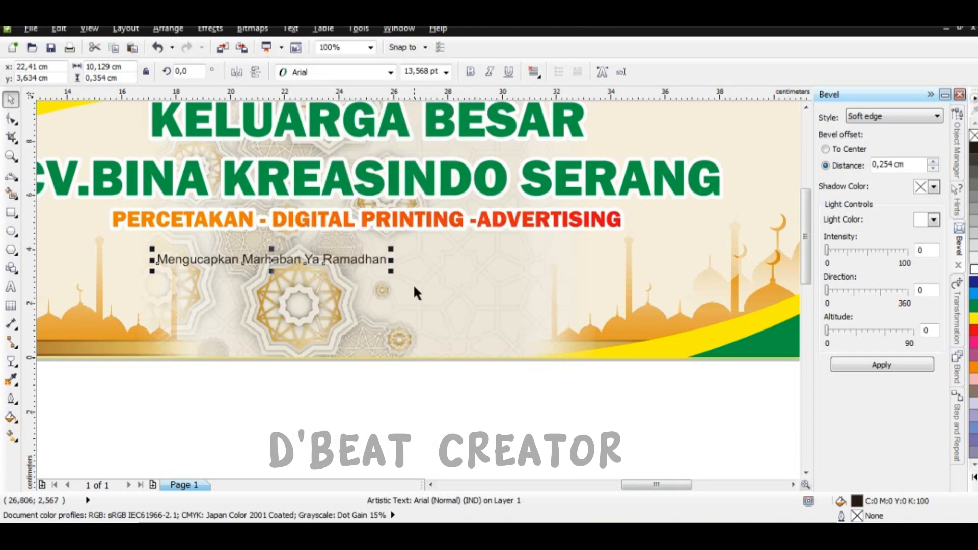
# Step: Enlarge the greeting line to about 22.6 pt and set its font to Atelas Personal Use Only
pyautogui.moveTo(396, 276); pyautogui.dragTo(549, 288)
pyautogui.scroll(-2, 535, 176)
pyautogui.click(390, 72)
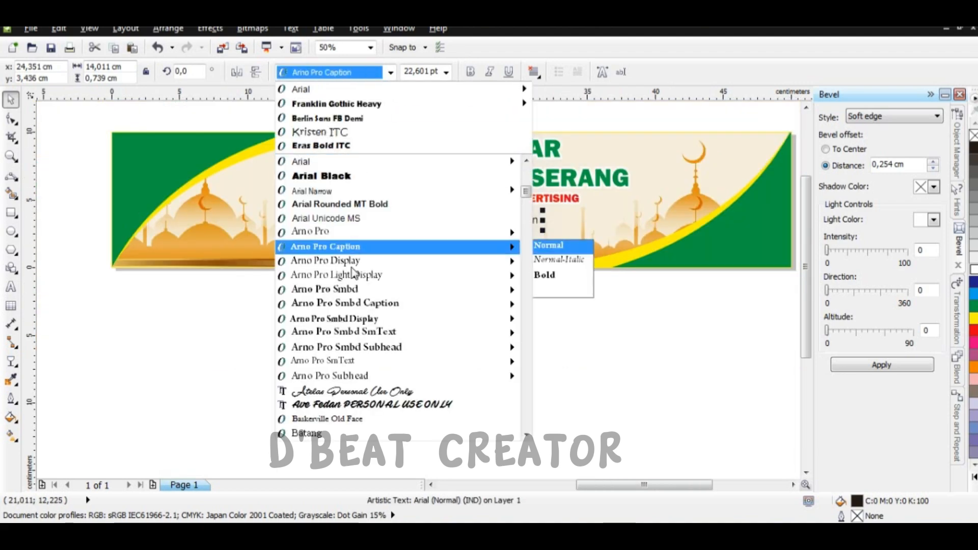
pyautogui.moveTo(373, 337)
pyautogui.click(381, 220)
pyautogui.click(422, 307)
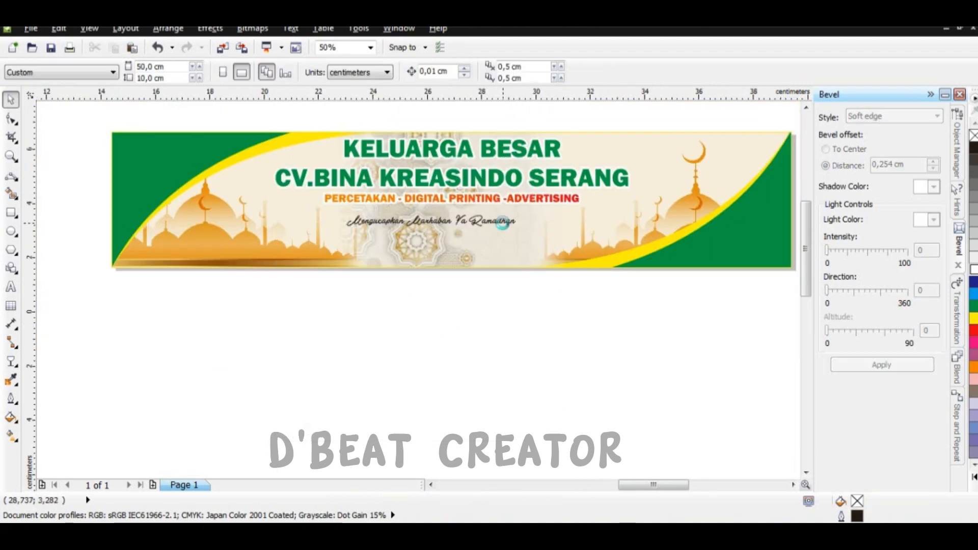
# Step: Enlarge the greeting line to about 27.6 pt and change its font to Edwardian Script ITC
pyautogui.scroll(1, 503, 222)
pyautogui.click(510, 223)
pyautogui.moveTo(551, 242); pyautogui.dragTo(607, 238)
pyautogui.click(390, 73)
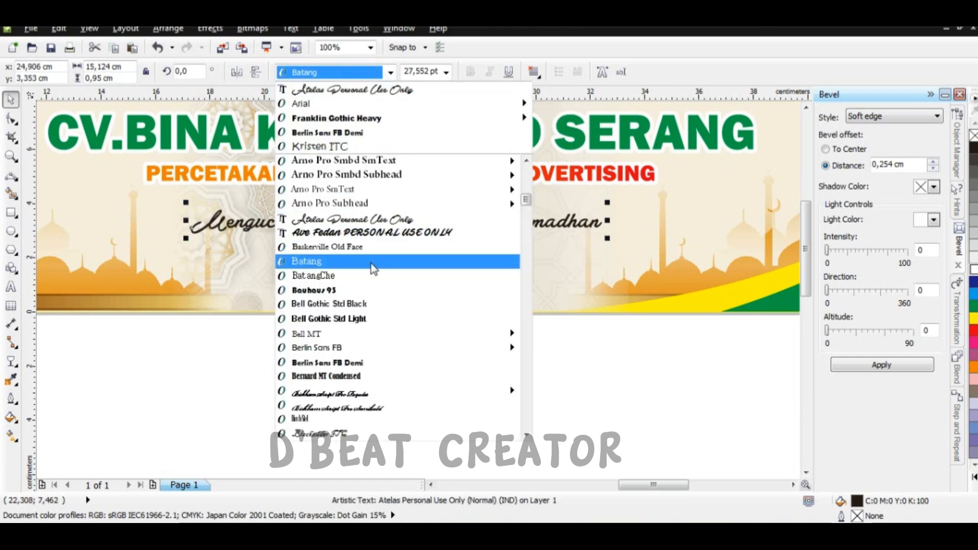
pyautogui.scroll(-8, 368, 301)
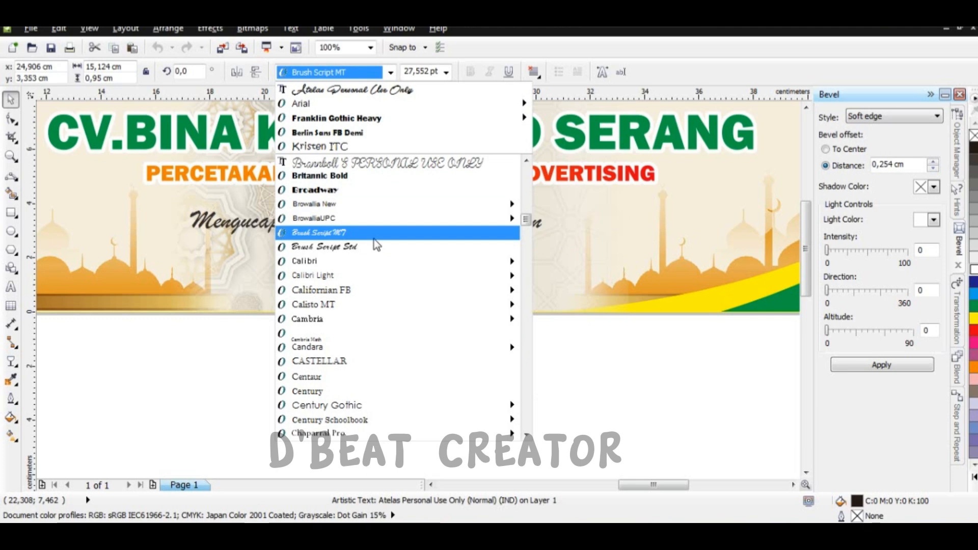
pyautogui.scroll(-8, 376, 377)
pyautogui.scroll(-5, 375, 381)
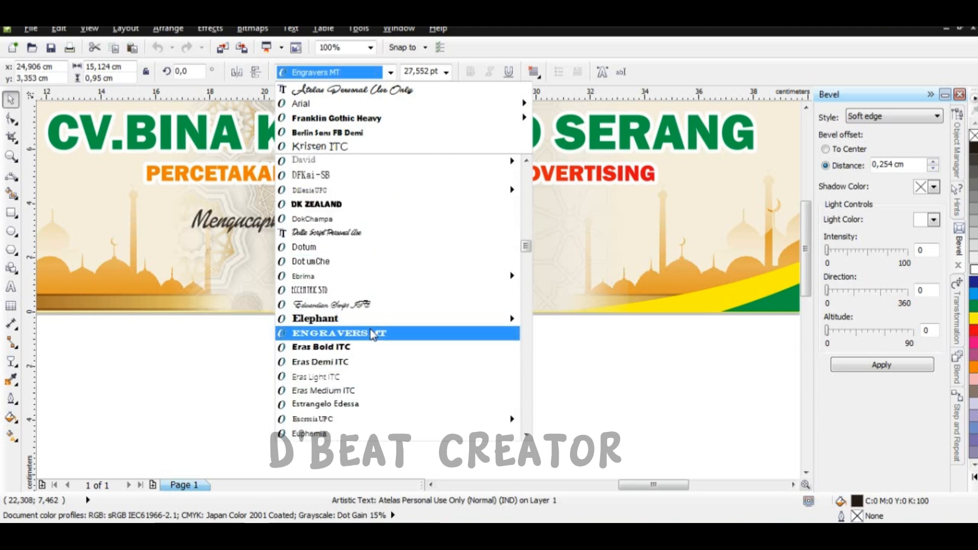
pyautogui.click(380, 305)
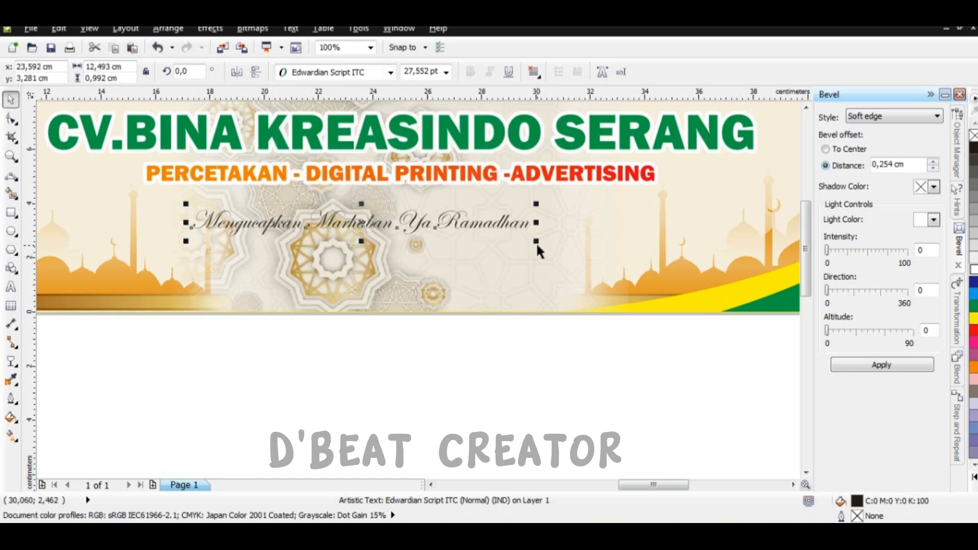
# Step: Enlarge the greeting line to about 32 pt and shift it slightly upward below the tagline
pyautogui.moveTo(559, 251); pyautogui.dragTo(585, 257)
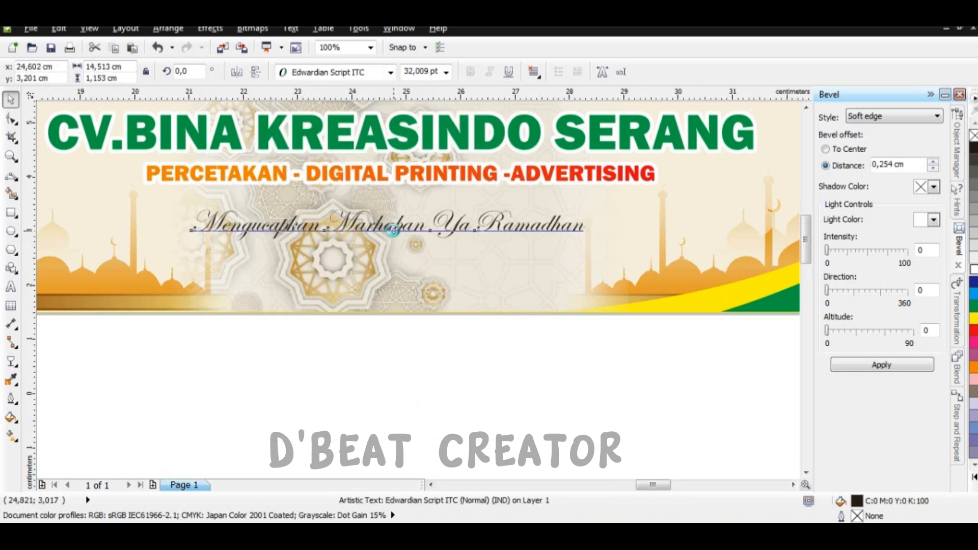
pyautogui.scroll(2, 400, 228)
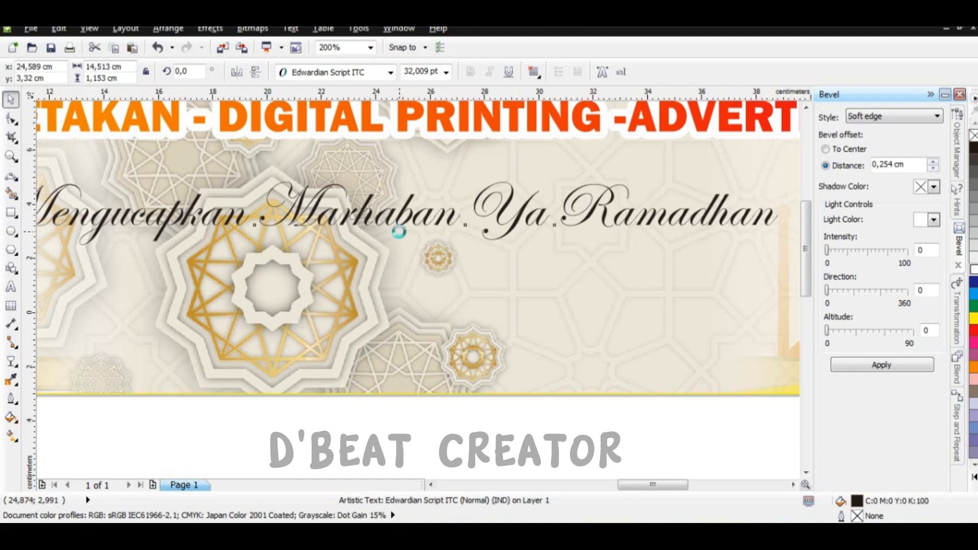
pyautogui.scroll(-2, 399, 224)
pyautogui.click(418, 350)
pyautogui.click(414, 230)
pyautogui.scroll(-4, 426, 331)
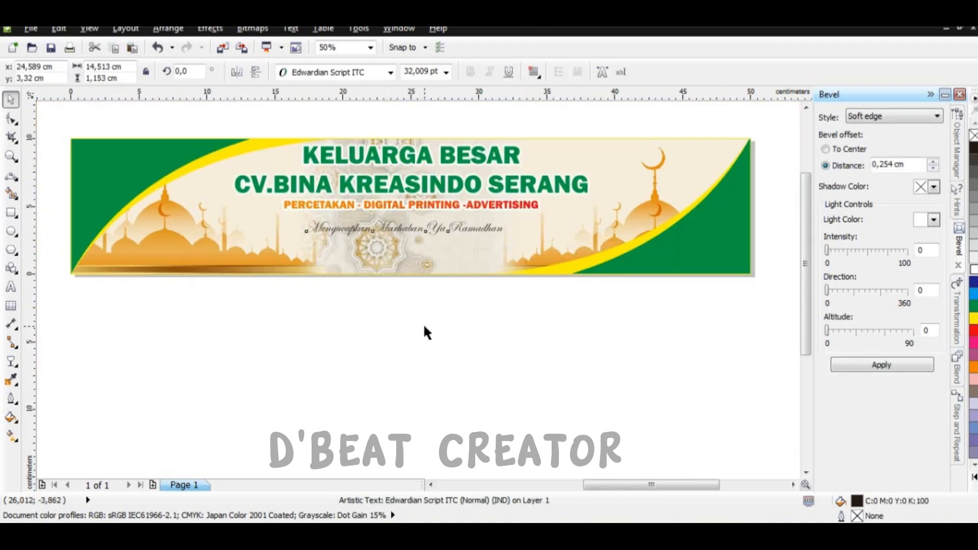
# Step: Place the "selamat menunaikan" text on the banner just below the greeting line and change it to uppercase
pyautogui.click(427, 332)
pyautogui.click(79, 185)
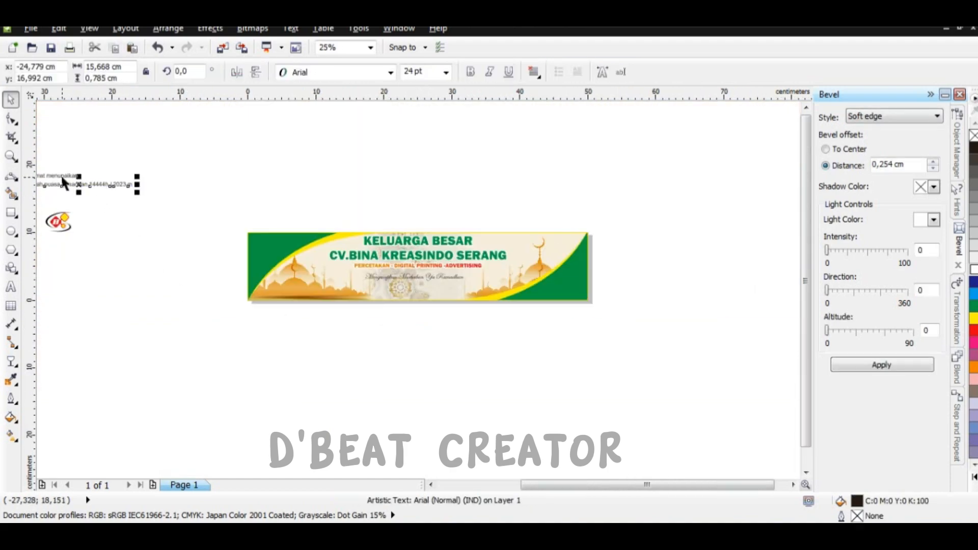
pyautogui.moveTo(60, 175); pyautogui.dragTo(401, 275)
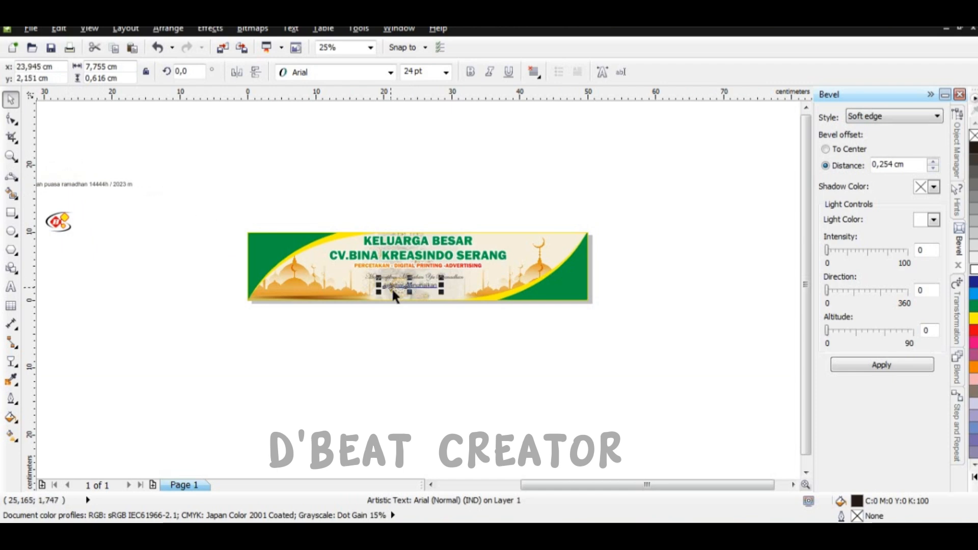
pyautogui.scroll(2, 390, 289)
pyautogui.click(291, 28)
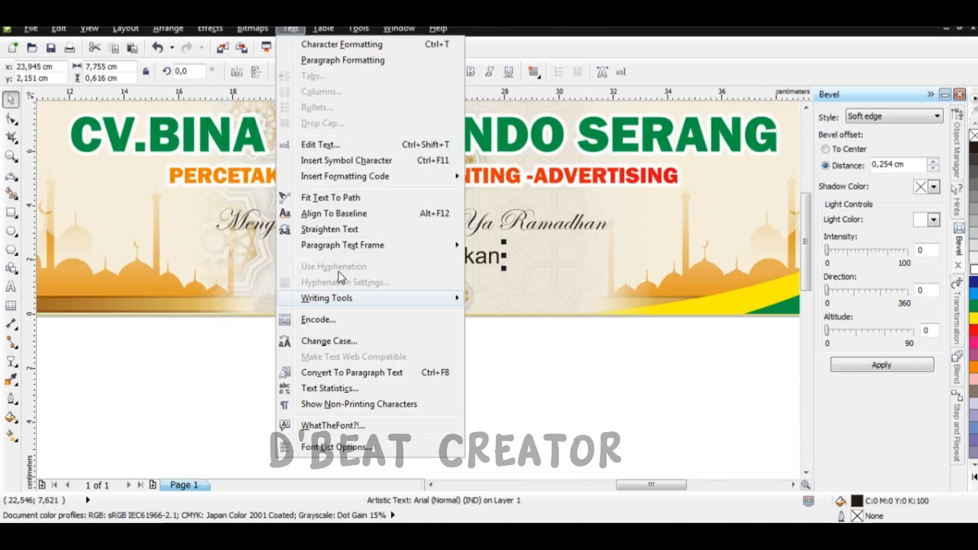
pyautogui.click(330, 341)
pyautogui.click(433, 314)
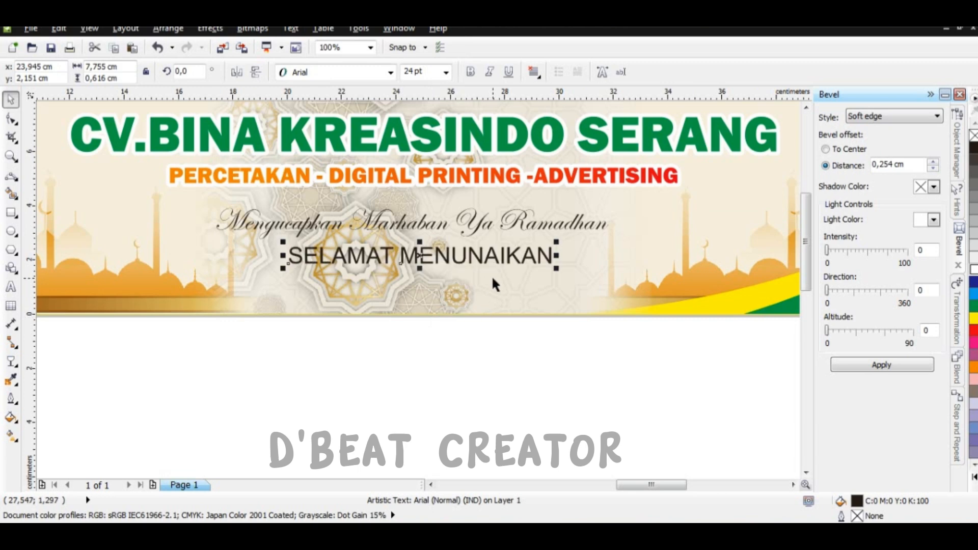
# Step: Place the "ibadah puasa ramadhan 14444h / 2023 m" line below SELAMAT MENUNAIKAN and enlarge it to about 38 pt
pyautogui.scroll(-2, 412, 262)
pyautogui.click(144, 159)
pyautogui.moveTo(123, 160); pyautogui.dragTo(438, 255)
pyautogui.scroll(2, 421, 277)
pyautogui.scroll(-1, 496, 250)
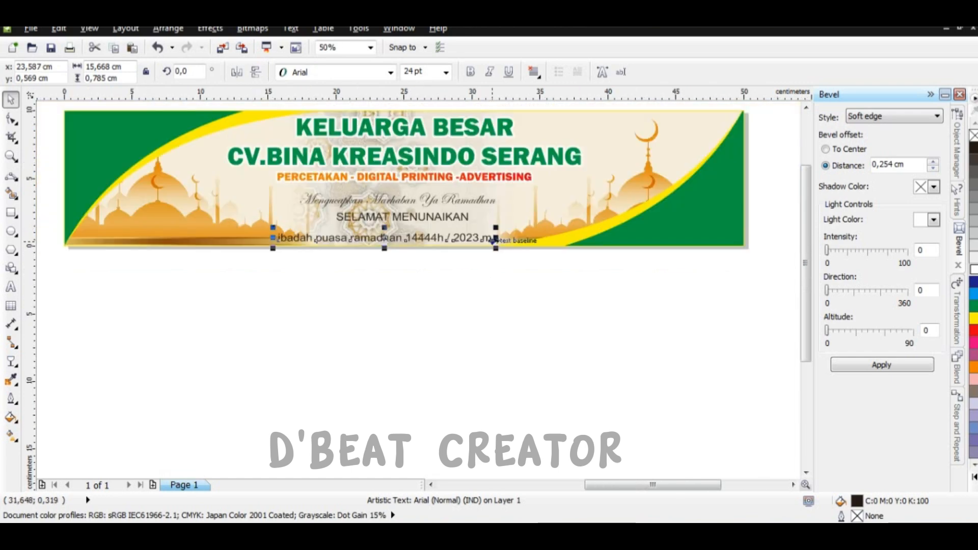
pyautogui.moveTo(503, 228); pyautogui.dragTo(636, 220)
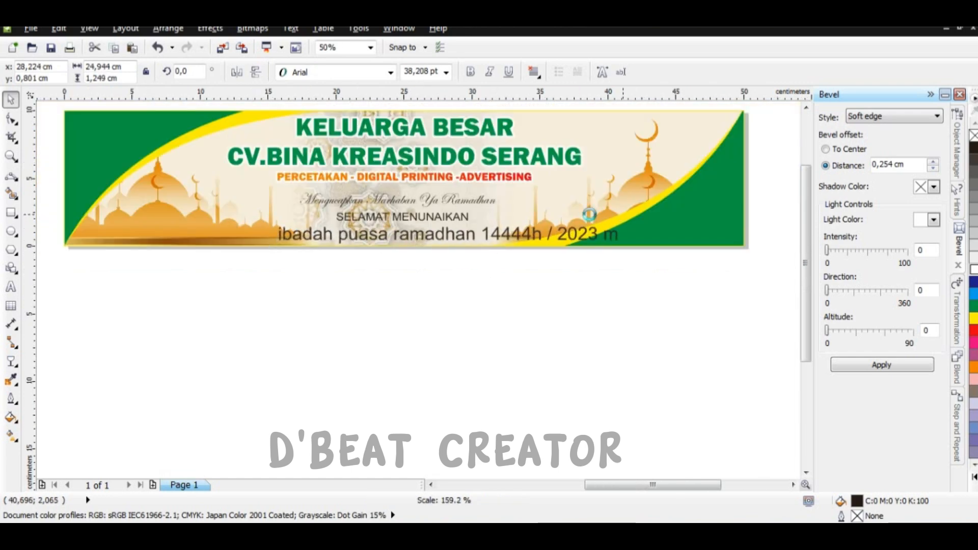
pyautogui.moveTo(243, 220); pyautogui.dragTo(240, 220)
# Step: Set the ibadah puasa line's font to Franklin Gothic Heavy and change it to uppercase
pyautogui.click(331, 71)
pyautogui.click(326, 131)
pyautogui.click(290, 29)
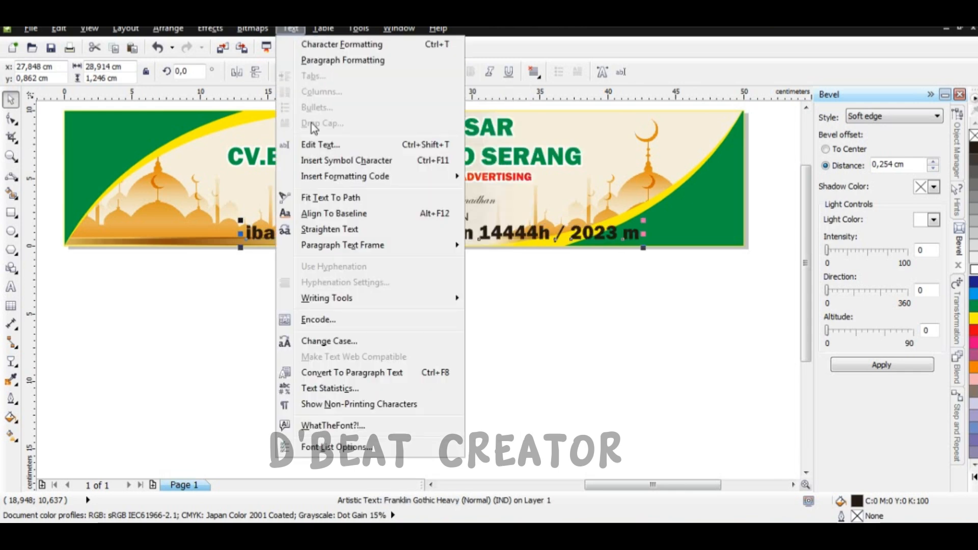
pyautogui.click(323, 341)
pyautogui.click(432, 312)
# Step: Center the IBADAH PUASA RAMADHAN line horizontally on the banner background
pyautogui.scroll(2, 362, 247)
pyautogui.hscroll(3, 306, 240)
pyautogui.scroll(-1, 270, 238)
pyautogui.keyDown('shift'); pyautogui.click(549, 196); pyautogui.keyUp('shift')
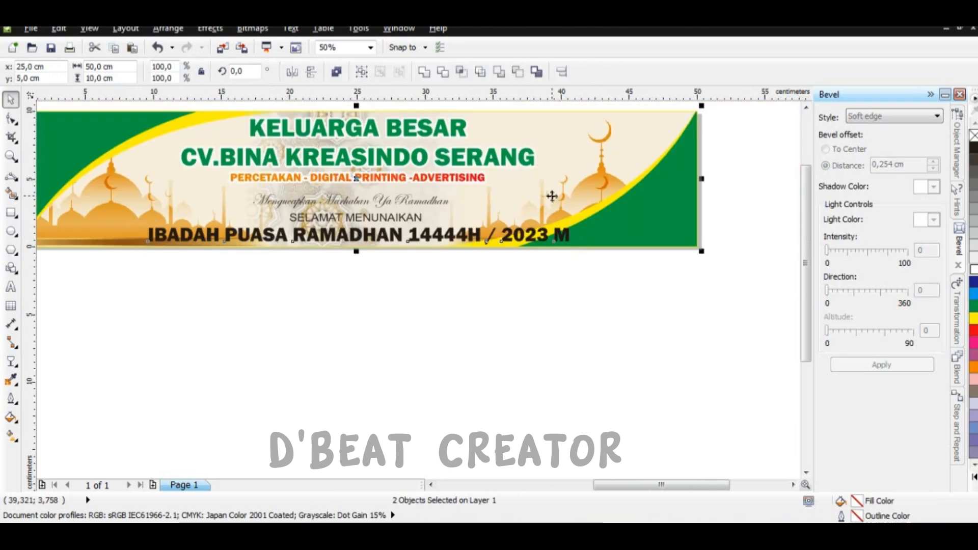
pyautogui.press('c')
pyautogui.press('Escape')
# Step: Shrink the IBADAH PUASA RAMADHAN line to about 35 pt and center it horizontally on the banner again
pyautogui.click(526, 239)
pyautogui.scroll(1, 526, 239)
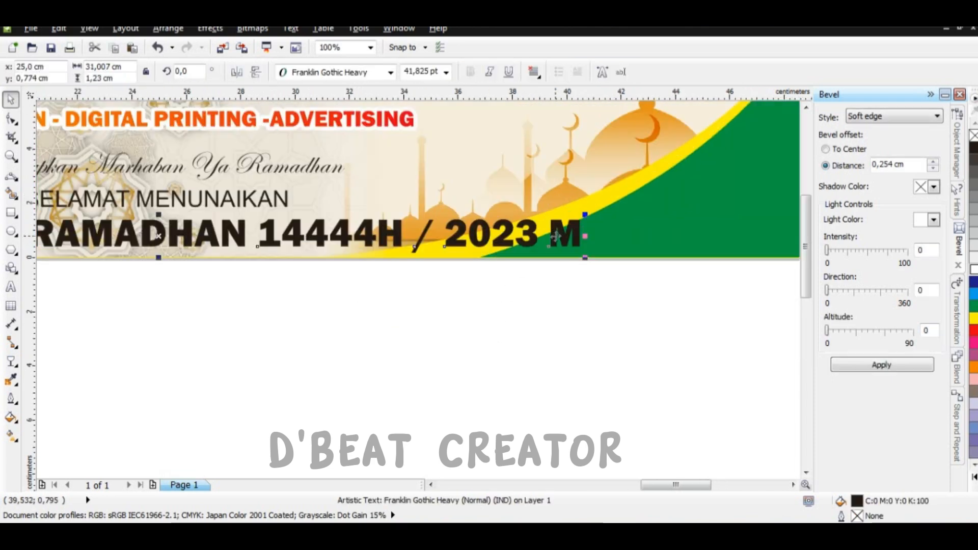
pyautogui.moveTo(583, 216); pyautogui.dragTo(579, 223)
pyautogui.keyDown('shift'); pyautogui.click(499, 168); pyautogui.keyUp('shift')
pyautogui.press('c')
pyautogui.scroll(-1, 476, 191)
# Step: Fill the IBADAH PUASA RAMADHAN line with yellow and give it a black hairline outline
pyautogui.click(380, 238)
pyautogui.click(345, 218)
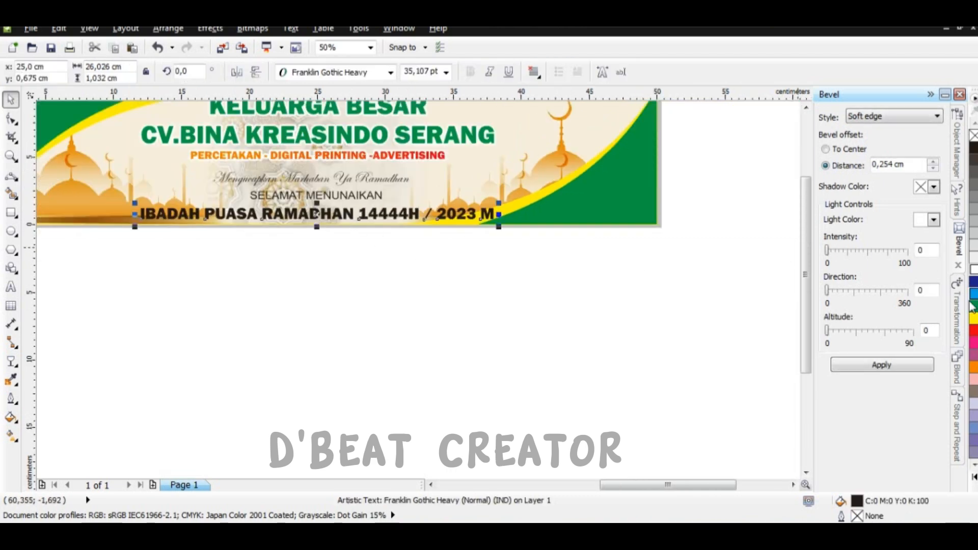
pyautogui.click(971, 316)
pyautogui.rightClick(973, 270)
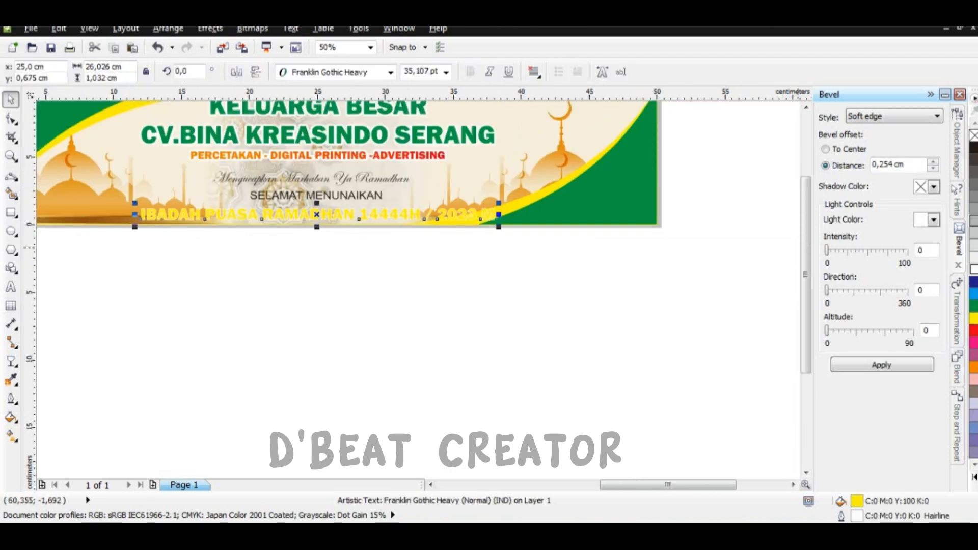
pyautogui.rightClick(974, 147)
pyautogui.click(972, 471)
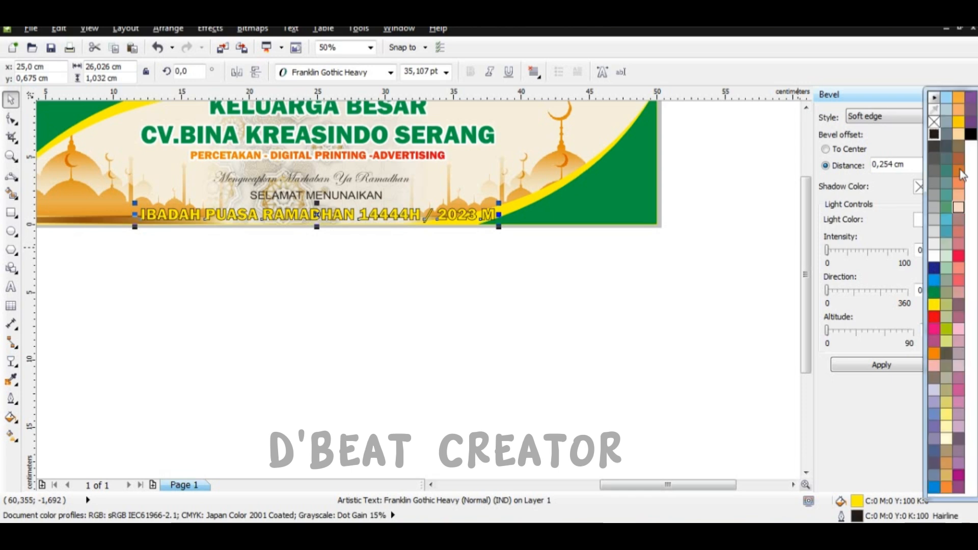
pyautogui.click(427, 235)
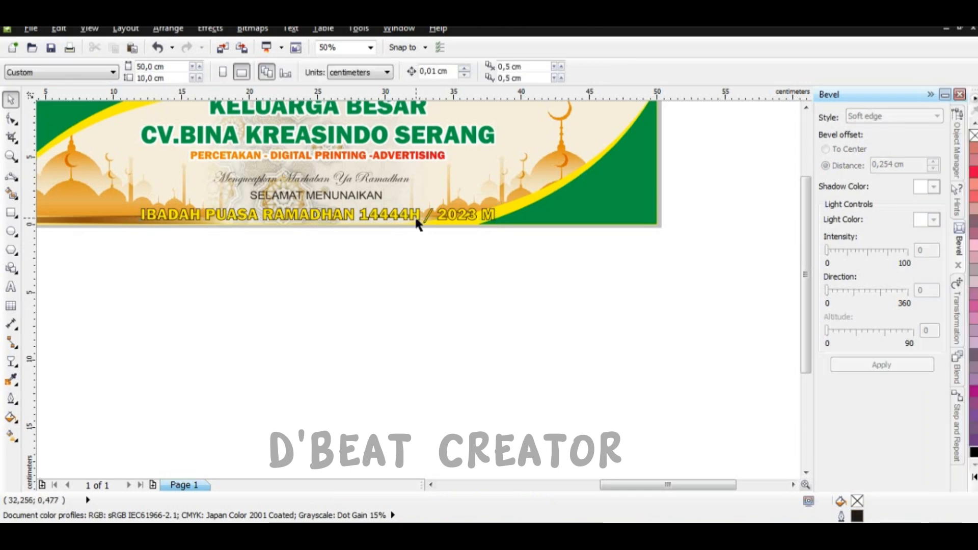
# Step: Thicken the black outline of the IBADAH PUASA RAMADHAN line and place the outline behind the fill
pyautogui.click(416, 218)
pyautogui.press('F12')
pyautogui.click(402, 189)
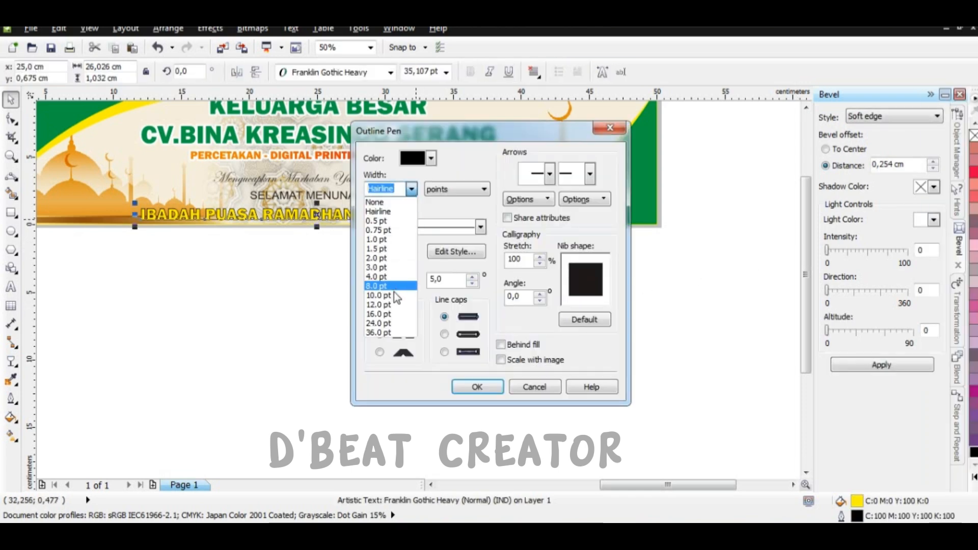
pyautogui.click(389, 333)
pyautogui.click(501, 345)
pyautogui.click(477, 387)
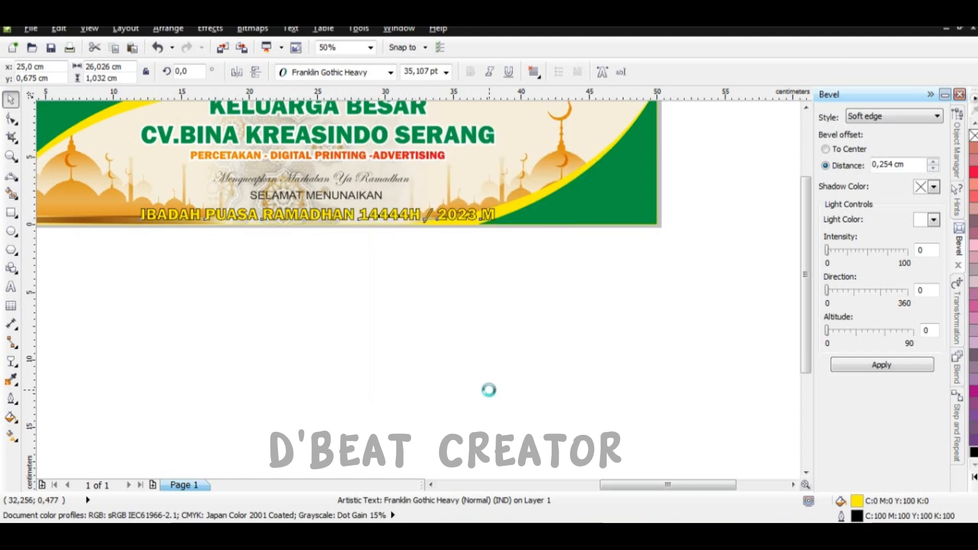
pyautogui.scroll(1, 300, 213)
pyautogui.scroll(1, 300, 212)
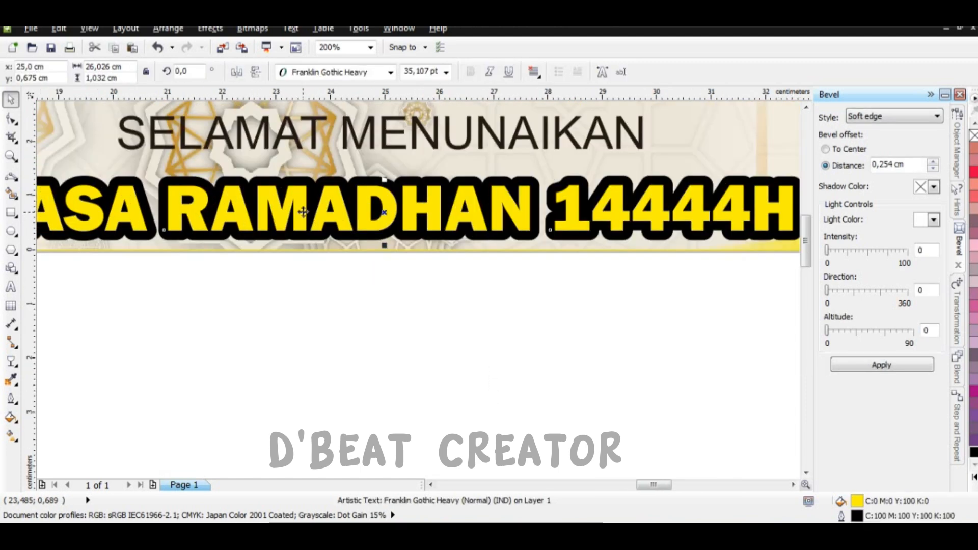
pyautogui.scroll(-1, 302, 197)
pyautogui.click(358, 171)
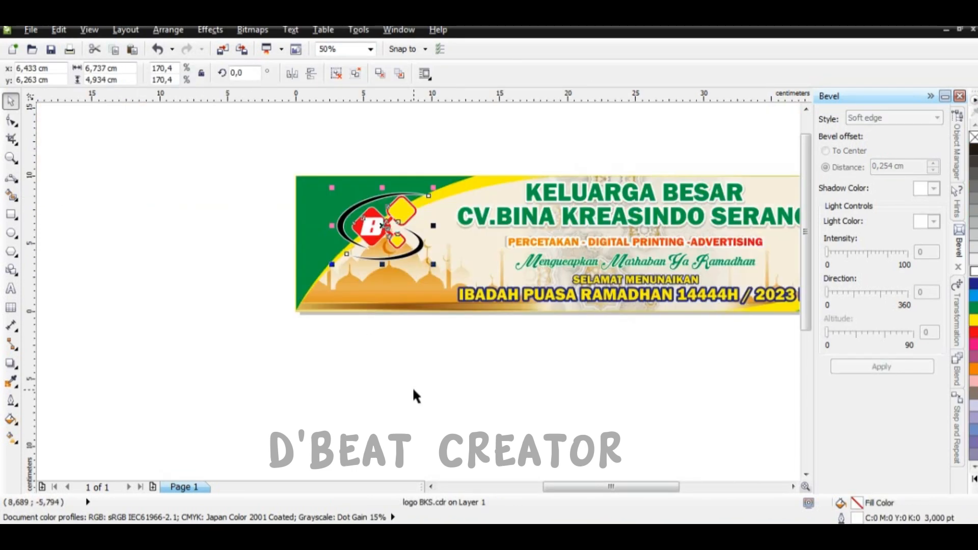
# Step: Set the white outline width of the company logo to 8 pt
pyautogui.click(412, 387)
pyautogui.click(396, 245)
pyautogui.scroll(1, 398, 253)
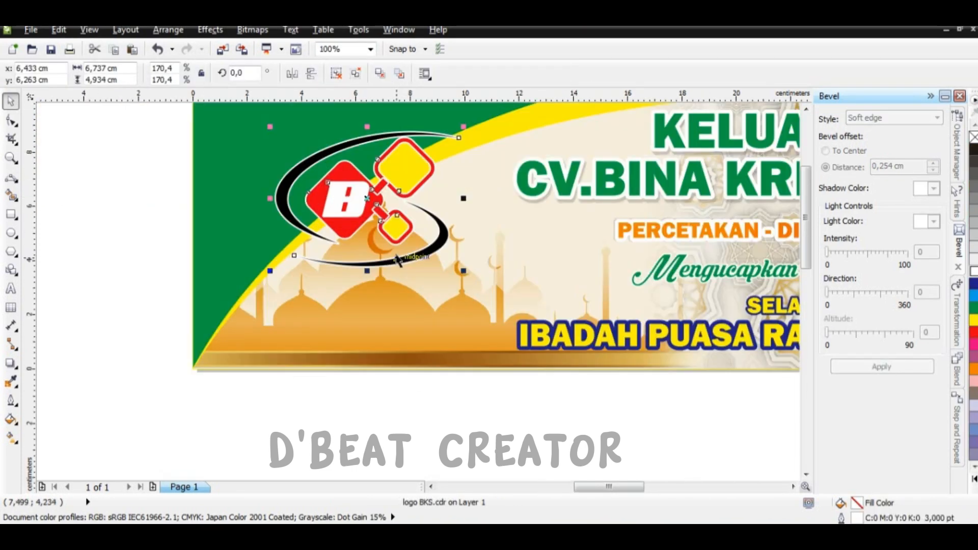
pyautogui.press('F12')
pyautogui.click(411, 190)
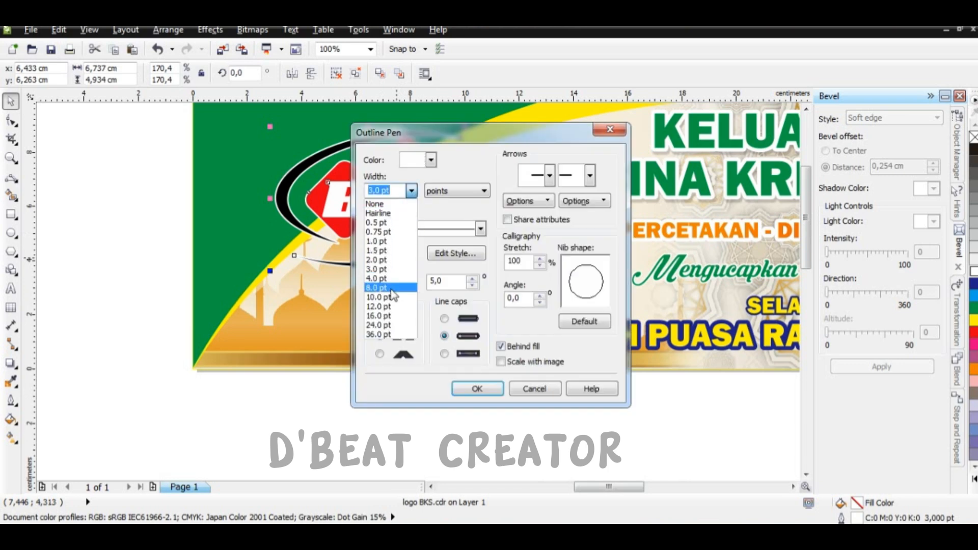
pyautogui.click(413, 332)
pyautogui.click(467, 389)
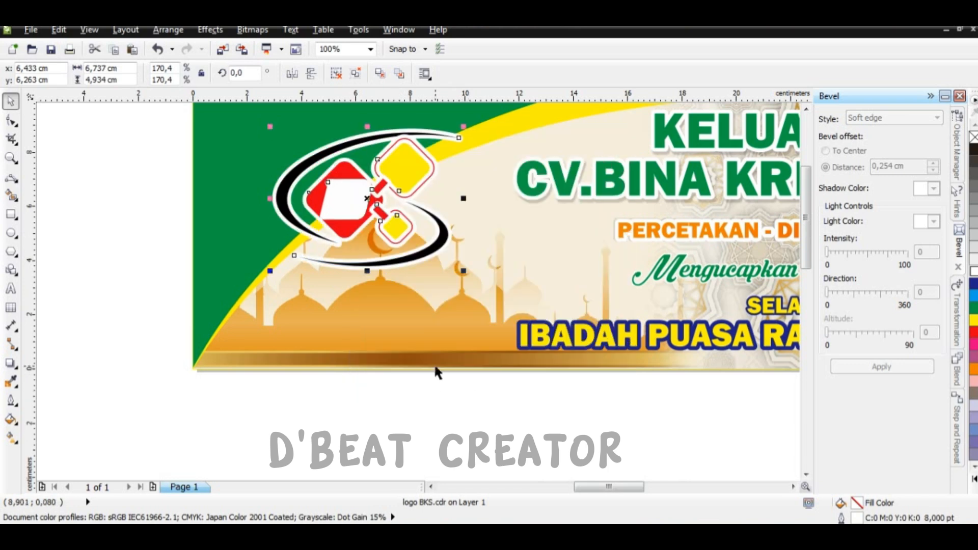
# Step: Reduce the logo's white outline width to 4 pt
pyautogui.press('F12')
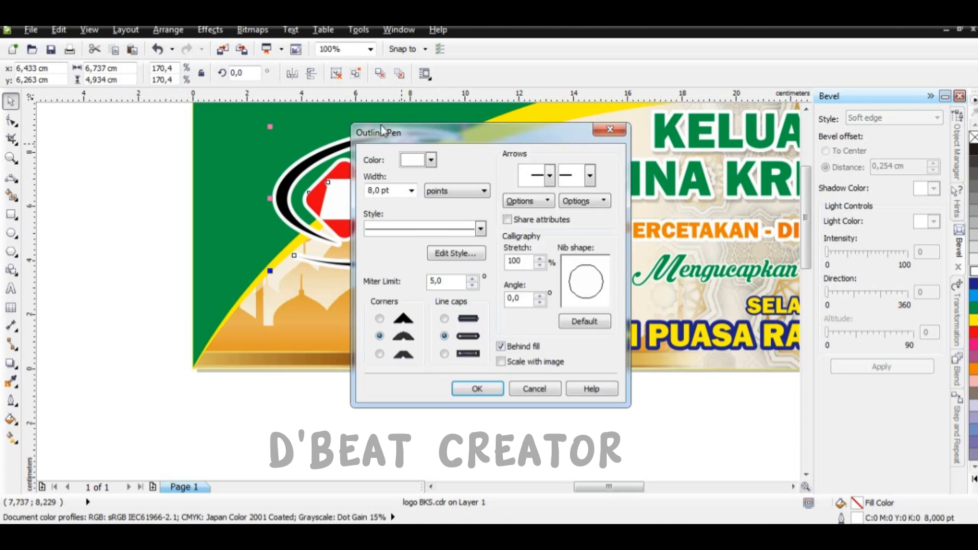
pyautogui.click(411, 190)
pyautogui.click(406, 278)
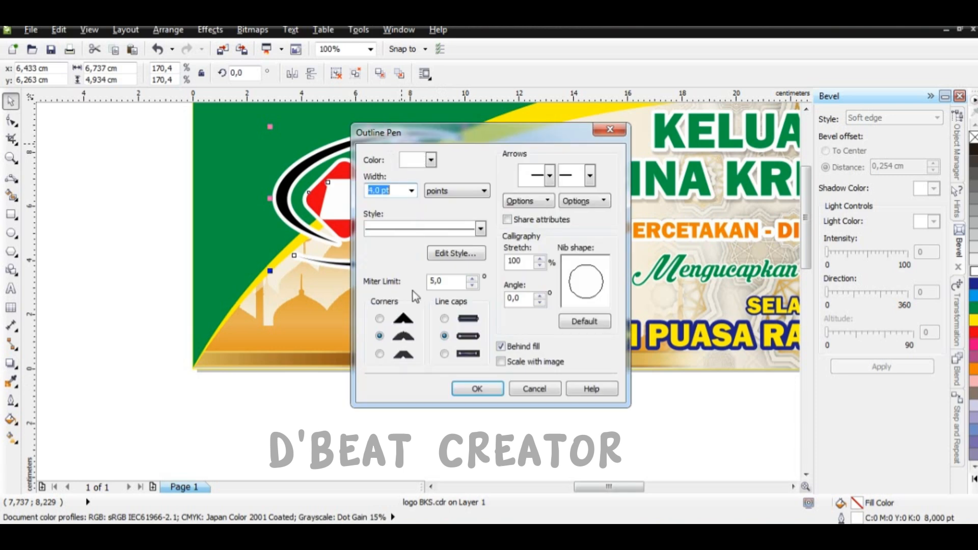
pyautogui.click(469, 389)
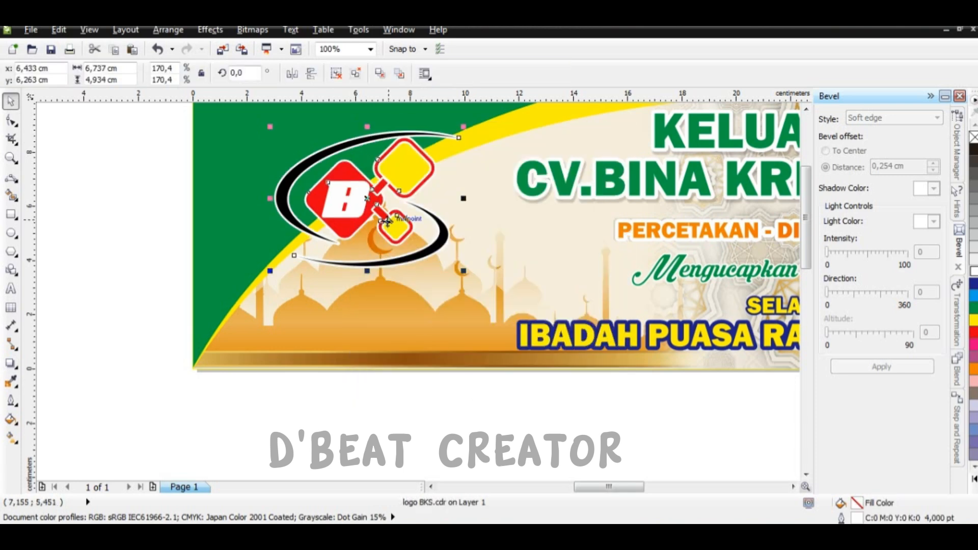
pyautogui.scroll(-1, 388, 222)
pyautogui.scroll(-1, 381, 216)
pyautogui.click(392, 318)
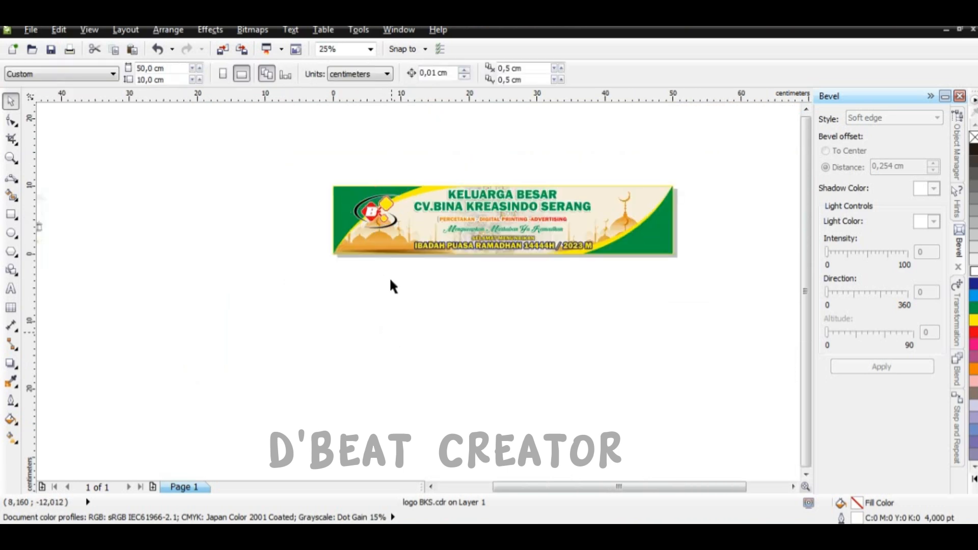
# Step: Shrink the logo to about 5.1 × 3.8 cm and position its center at about X 5.5 cm, Y 6.7 cm
pyautogui.scroll(2, 382, 221)
pyautogui.click(382, 223)
pyautogui.moveTo(468, 276); pyautogui.dragTo(420, 240)
pyautogui.moveTo(359, 182); pyautogui.dragTo(342, 172)
pyautogui.scroll(-1, 391, 274)
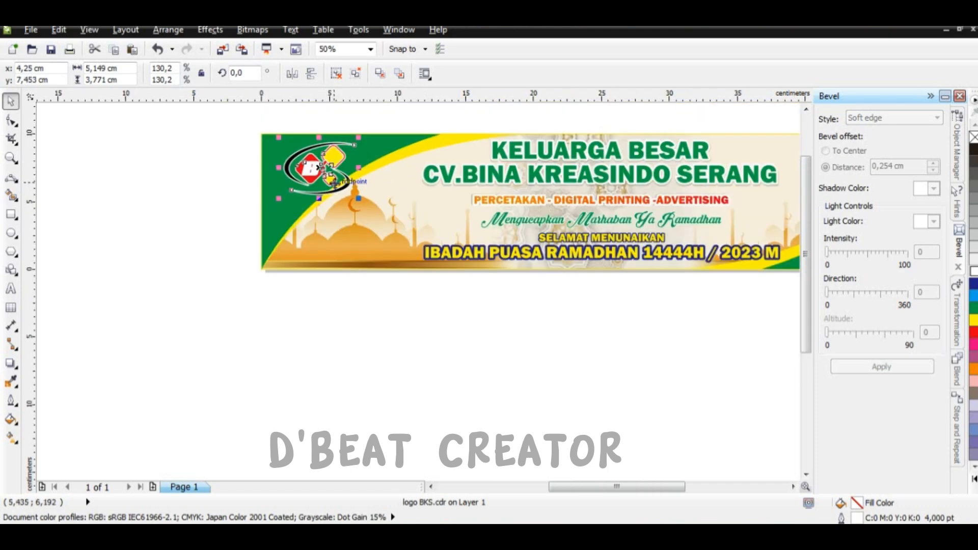
pyautogui.scroll(1, 334, 182)
pyautogui.moveTo(304, 152); pyautogui.dragTo(335, 173)
pyautogui.scroll(-1, 333, 177)
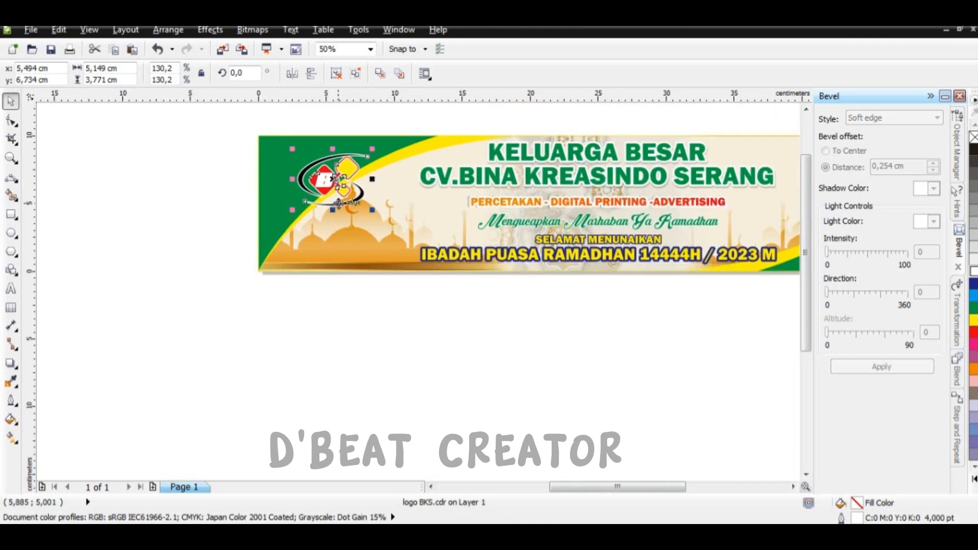
# Step: Set the resized logo's white outline width to 1 pt
pyautogui.press('F12')
pyautogui.click(411, 191)
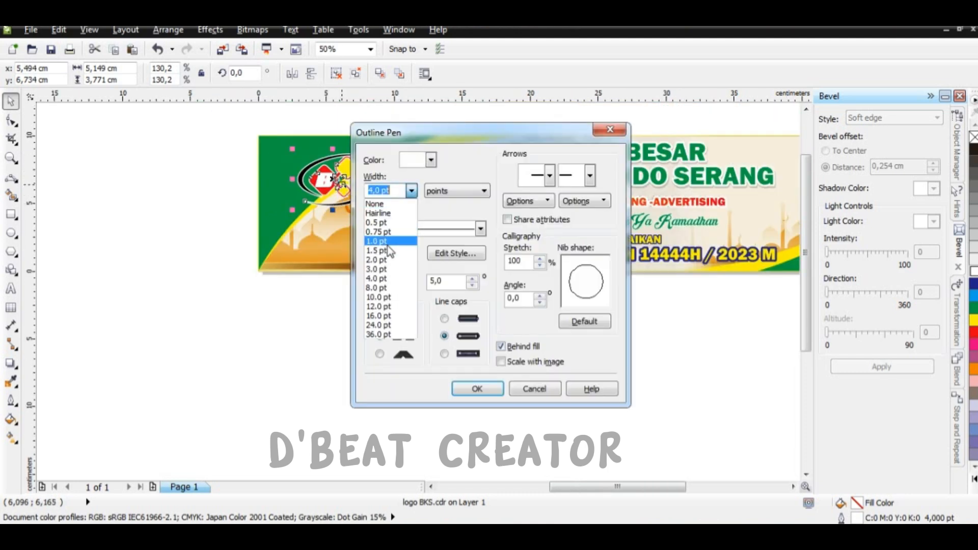
pyautogui.click(390, 250)
pyautogui.click(411, 191)
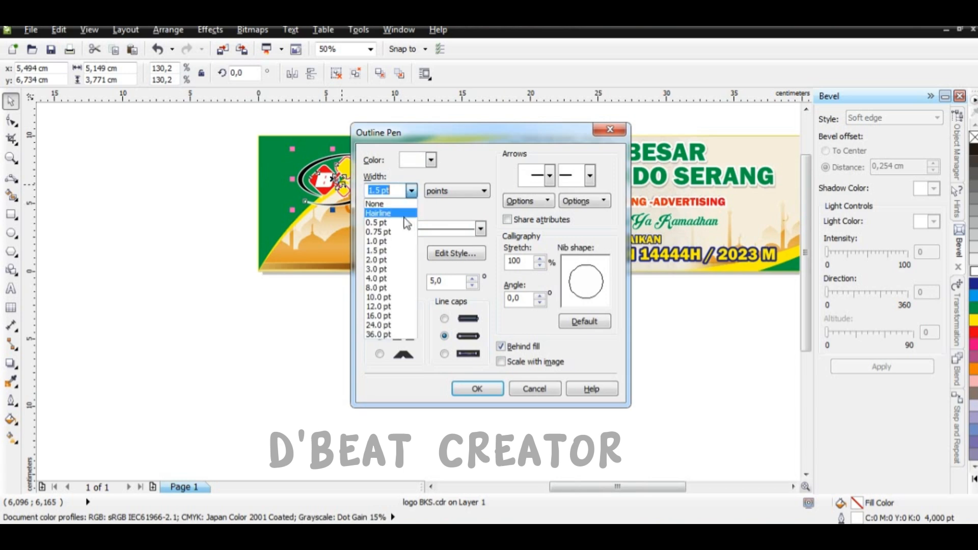
pyautogui.click(400, 249)
pyautogui.click(411, 191)
pyautogui.click(405, 256)
pyautogui.click(477, 388)
pyautogui.click(461, 392)
pyautogui.click(322, 196)
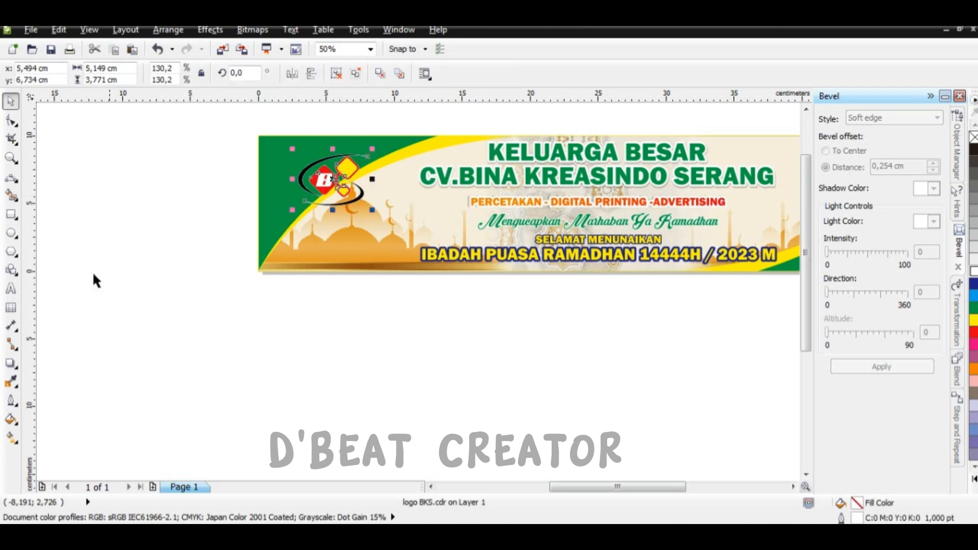
# Step: Add a drop shadow to the logo and apply a flat preset with 22 opacity and 2 feathering
pyautogui.click(9, 365)
pyautogui.moveTo(297, 179); pyautogui.dragTo(362, 188)
pyautogui.scroll(1, 363, 188)
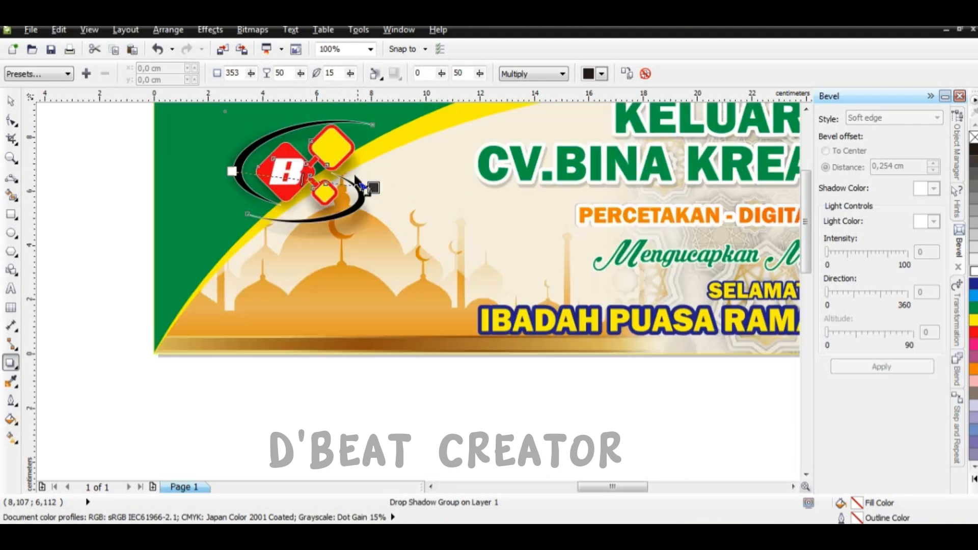
pyautogui.click(50, 79)
pyautogui.click(33, 96)
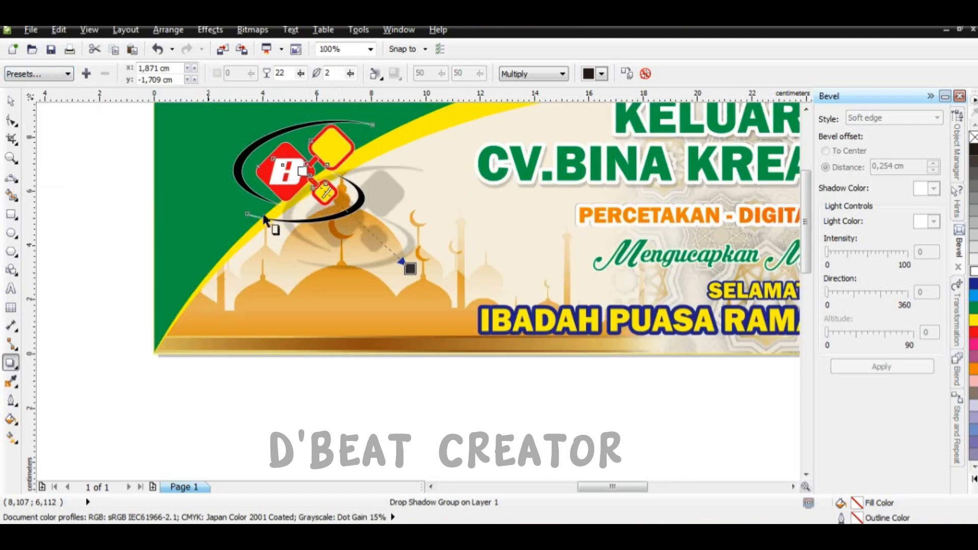
# Step: Pull the drop shadow in close beneath the logo, with offsets of about 0.07 cm and -0.05 cm
pyautogui.moveTo(409, 269); pyautogui.dragTo(375, 224)
pyautogui.scroll(1, 370, 222)
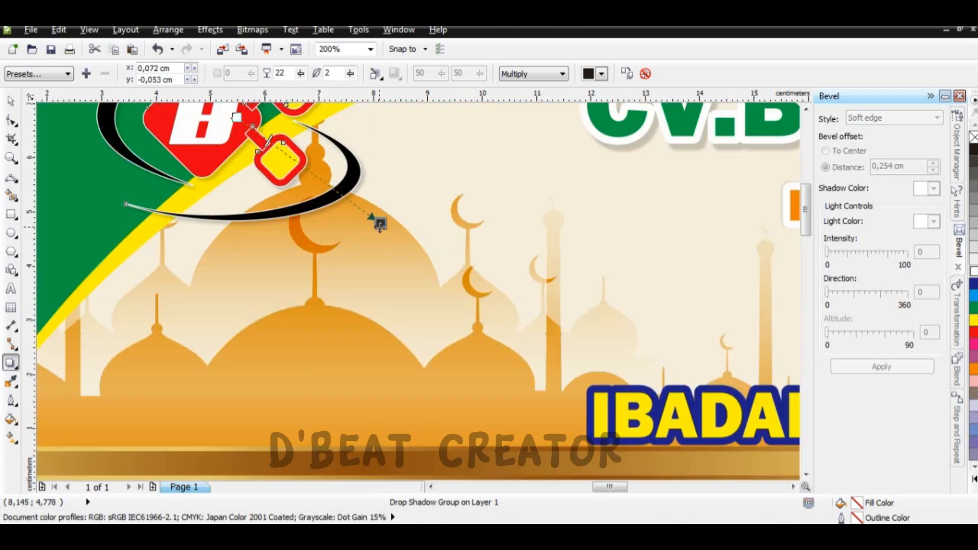
pyautogui.scroll(-1, 376, 224)
pyautogui.click(10, 102)
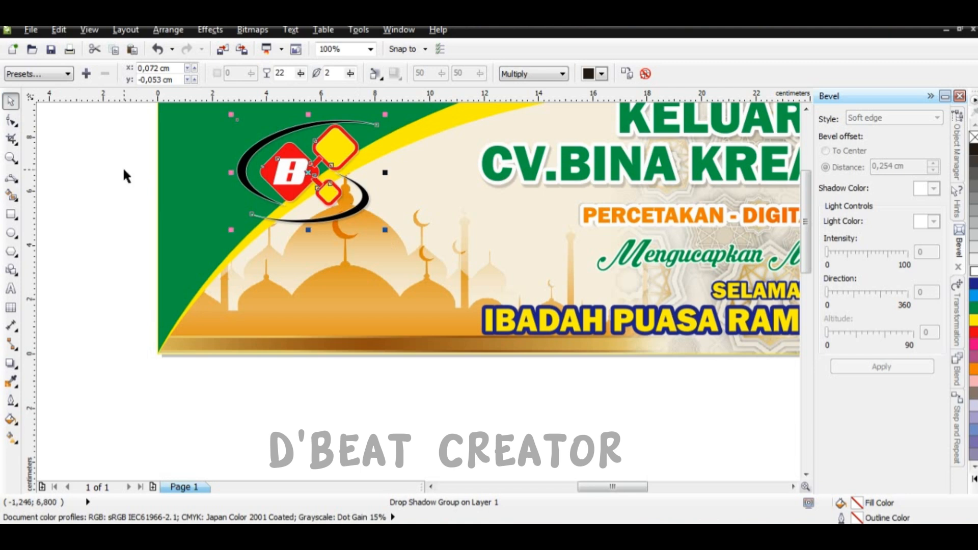
pyautogui.click(122, 168)
pyautogui.scroll(-2, 351, 231)
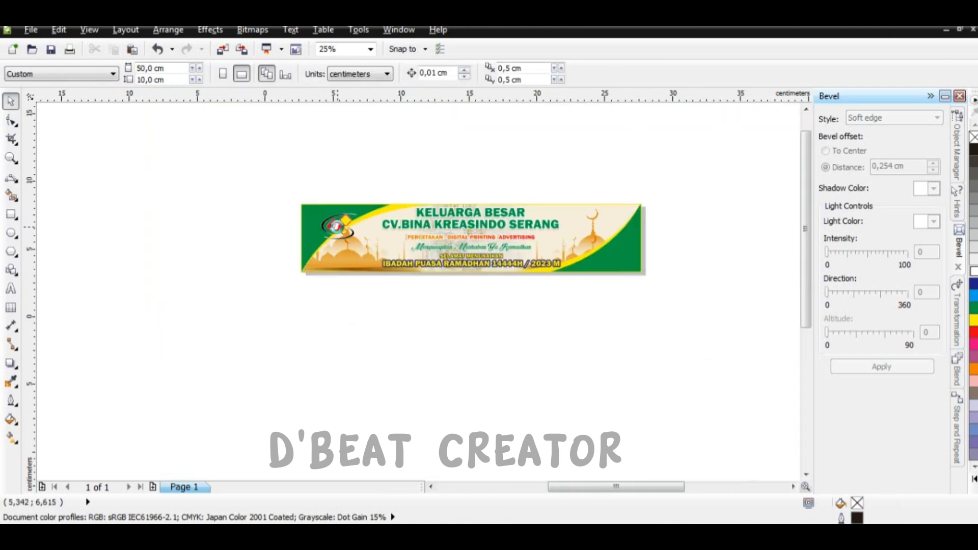
# Step: Shrink the logo to about 4.2 × 3.1 cm and move it fully into the green upper-left corner of the banner
pyautogui.scroll(1, 330, 260)
pyautogui.click(341, 228)
pyautogui.moveTo(341, 228); pyautogui.dragTo(314, 213)
pyautogui.scroll(1, 331, 202)
pyautogui.moveTo(370, 162); pyautogui.dragTo(343, 182)
pyautogui.moveTo(270, 225); pyautogui.dragTo(276, 213)
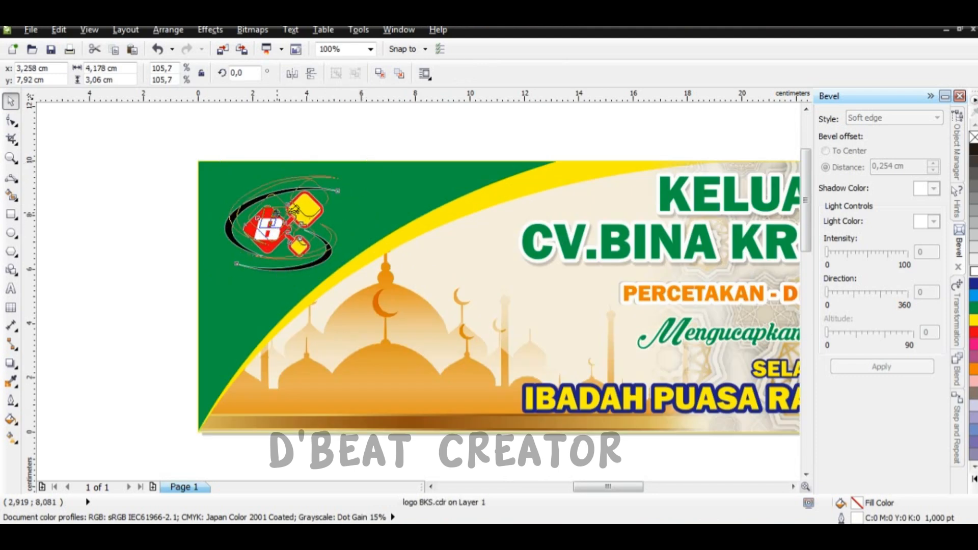
# Step: Try the company logo farther inward on the banner, over the yellow curve
pyautogui.scroll(-1, 276, 212)
pyautogui.click(201, 223)
pyautogui.scroll(-1, 202, 226)
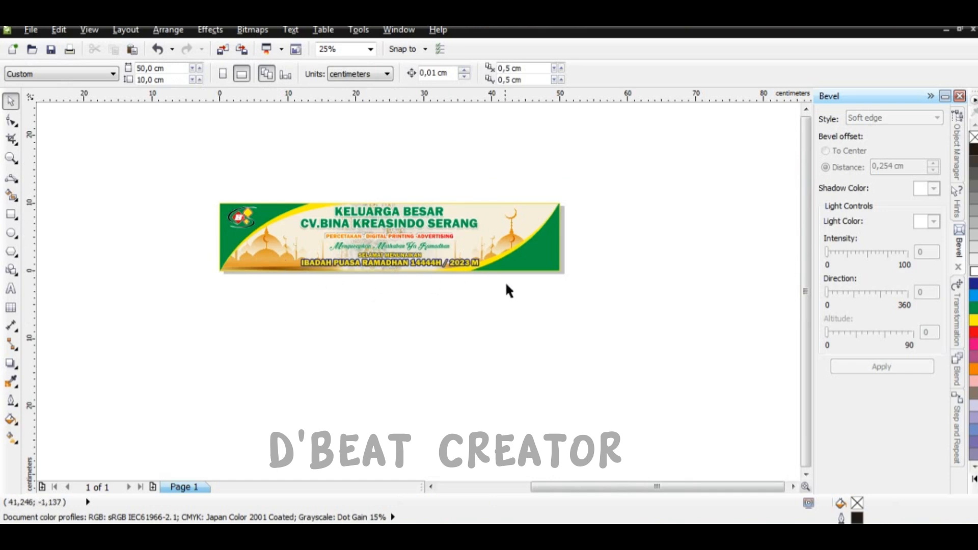
pyautogui.scroll(1, 242, 226)
pyautogui.moveTo(233, 215); pyautogui.dragTo(283, 212)
pyautogui.click(143, 241)
pyautogui.scroll(-1, 253, 204)
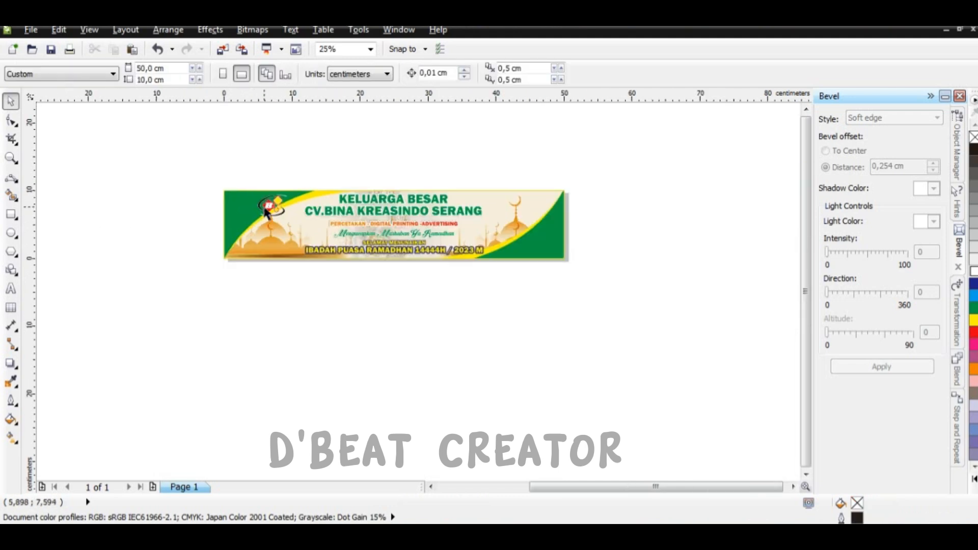
# Step: Move the company logo back into the green upper-left corner of the banner
pyautogui.scroll(2, 265, 211)
pyautogui.moveTo(269, 203); pyautogui.dragTo(175, 196)
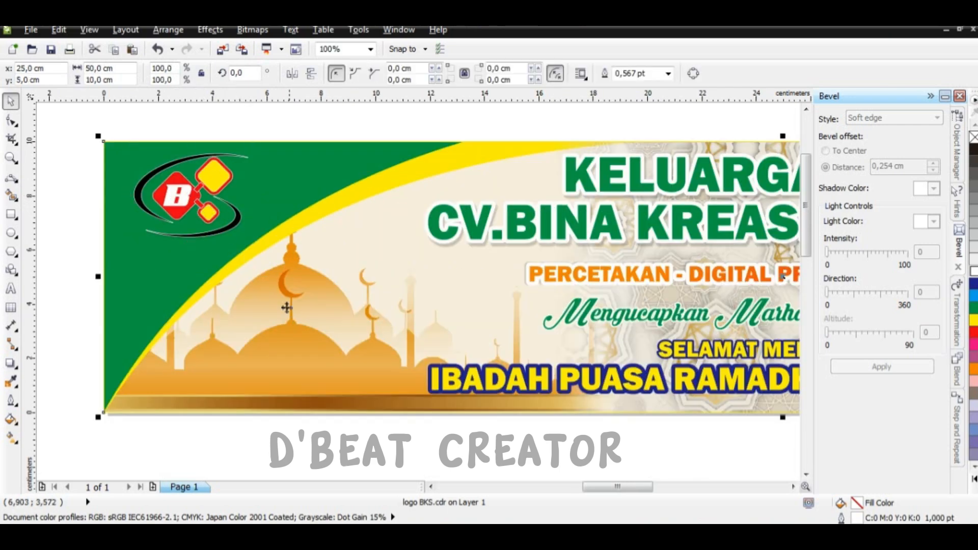
pyautogui.scroll(-2, 241, 227)
pyautogui.click(187, 356)
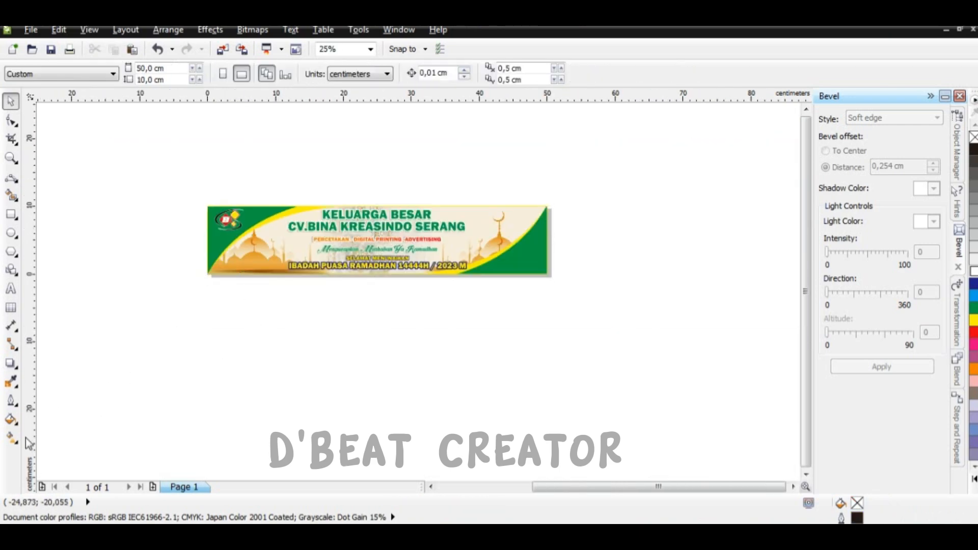
# Step: Move the Ramadan Kareem couple picture onto the banner's right end and shrink it to about 7.8 × 7.8 cm
pyautogui.scroll(-2, 311, 329)
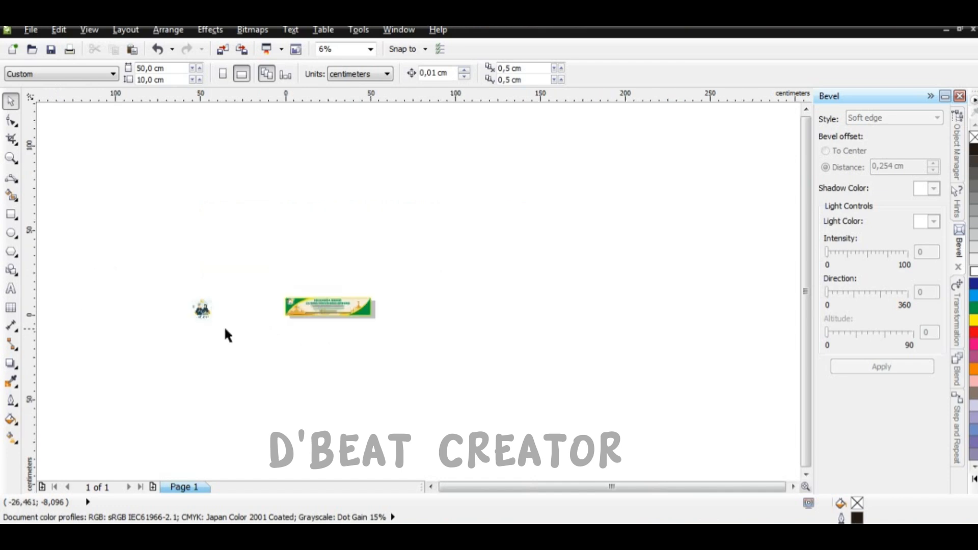
pyautogui.click(202, 310)
pyautogui.moveTo(202, 309); pyautogui.dragTo(377, 314)
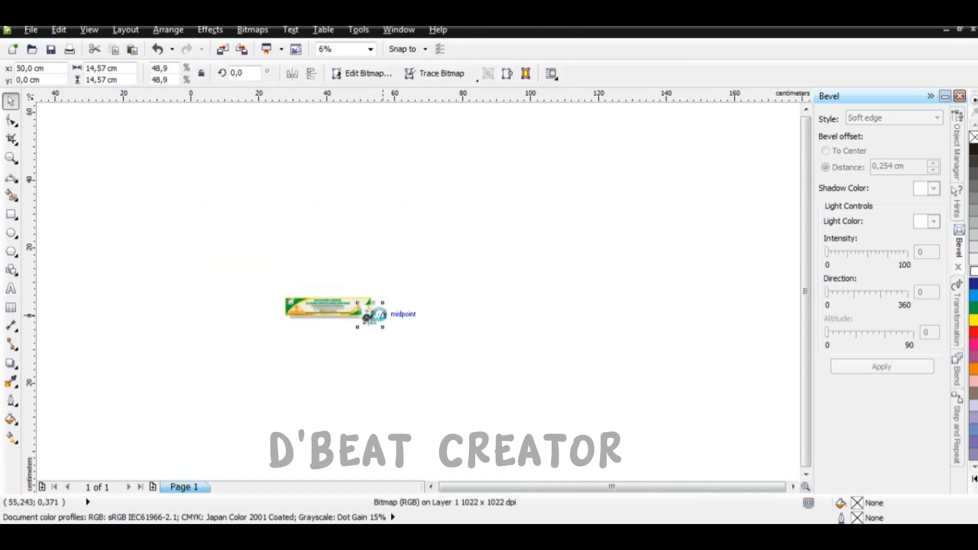
pyautogui.scroll(4, 378, 314)
pyautogui.scroll(-1, 362, 273)
pyautogui.moveTo(396, 199); pyautogui.dragTo(294, 291)
pyautogui.moveTo(242, 345); pyautogui.dragTo(220, 245)
pyautogui.scroll(1, 221, 245)
pyautogui.scroll(-1, 212, 245)
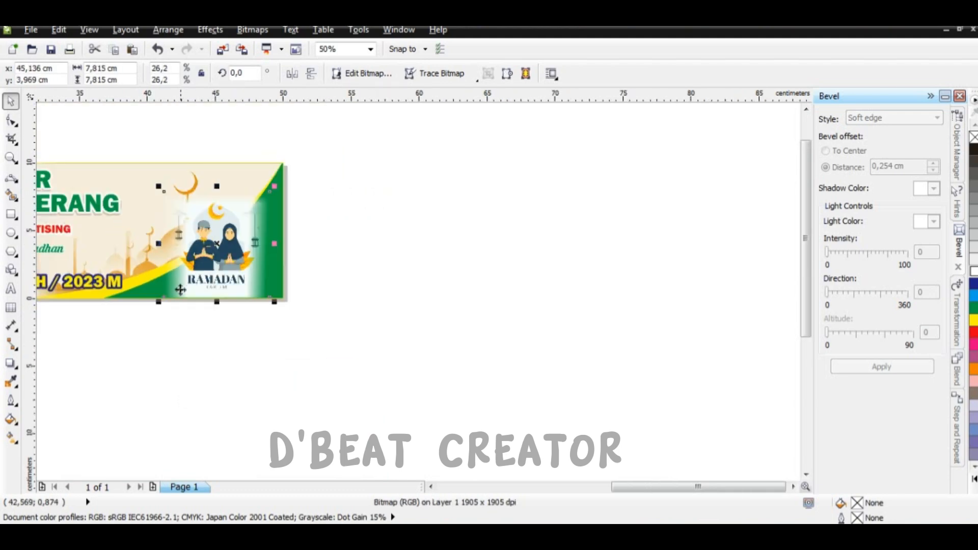
# Step: Enlarge the couple picture to about 10.3 × 10.3 cm, with its Ramadan Kareem caption hanging below the banner's lower edge
pyautogui.moveTo(158, 302); pyautogui.dragTo(140, 319)
pyautogui.moveTo(273, 320); pyautogui.dragTo(288, 335)
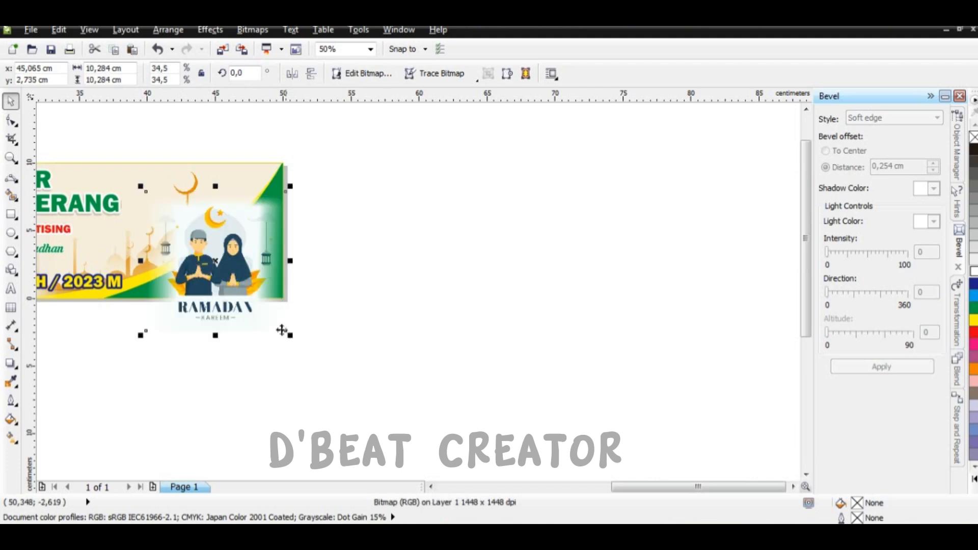
pyautogui.scroll(1, 228, 282)
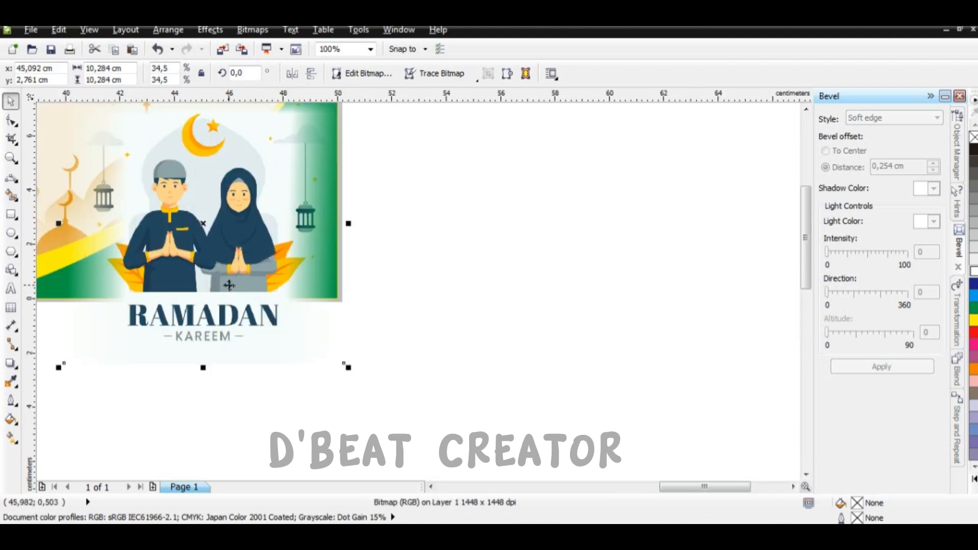
pyautogui.scroll(-1, 228, 283)
pyautogui.click(395, 222)
pyautogui.scroll(-1, 395, 215)
pyautogui.click(319, 222)
pyautogui.click(451, 236)
pyautogui.scroll(1, 322, 227)
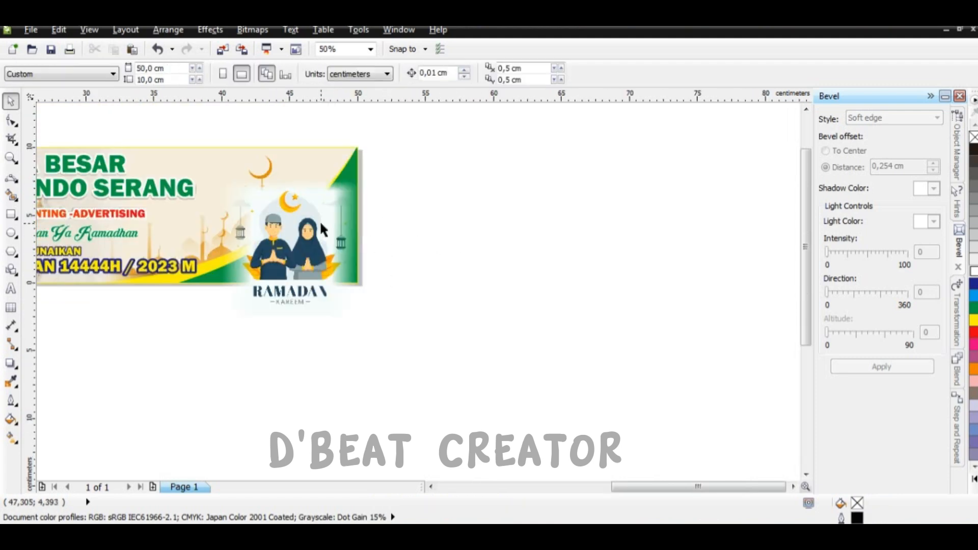
# Step: PowerClip the couple picture inside the banner rectangle
pyautogui.click(306, 218)
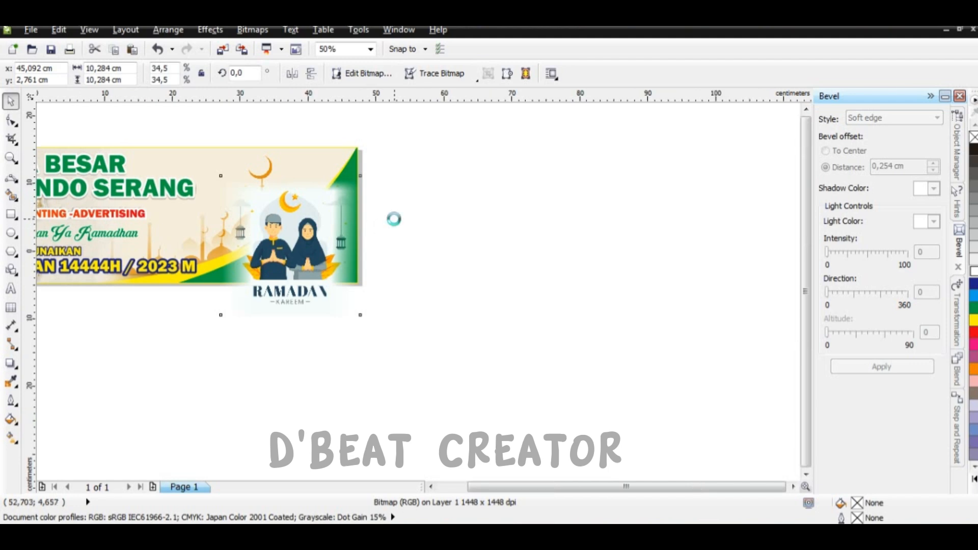
pyautogui.scroll(-1, 393, 218)
pyautogui.click(429, 264)
pyautogui.click(335, 230)
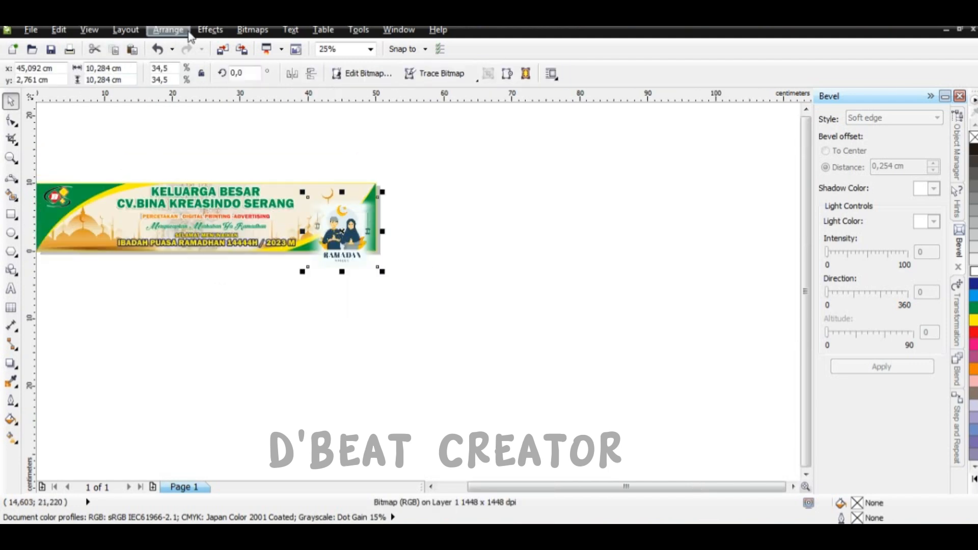
pyautogui.click(210, 29)
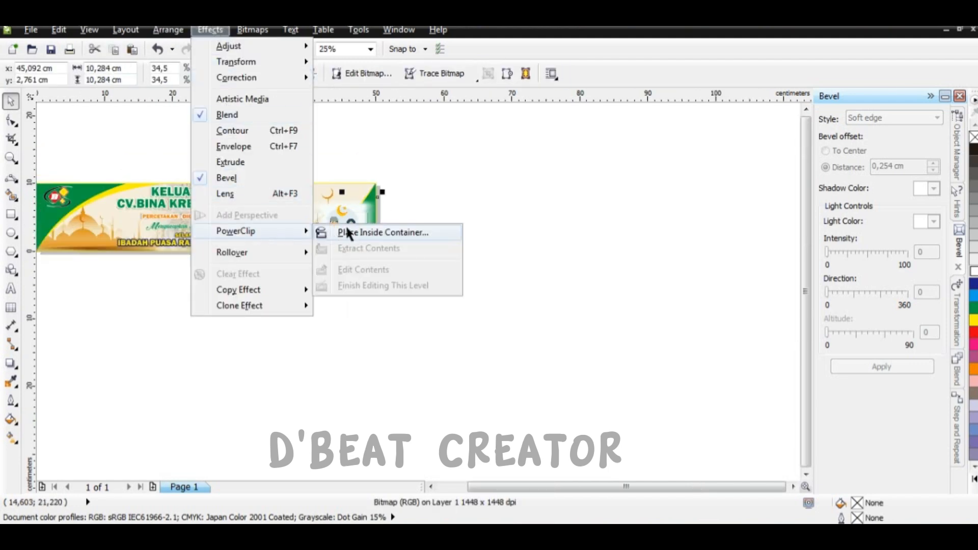
pyautogui.click(352, 233)
pyautogui.click(287, 193)
pyautogui.click(422, 260)
pyautogui.scroll(-1, 422, 260)
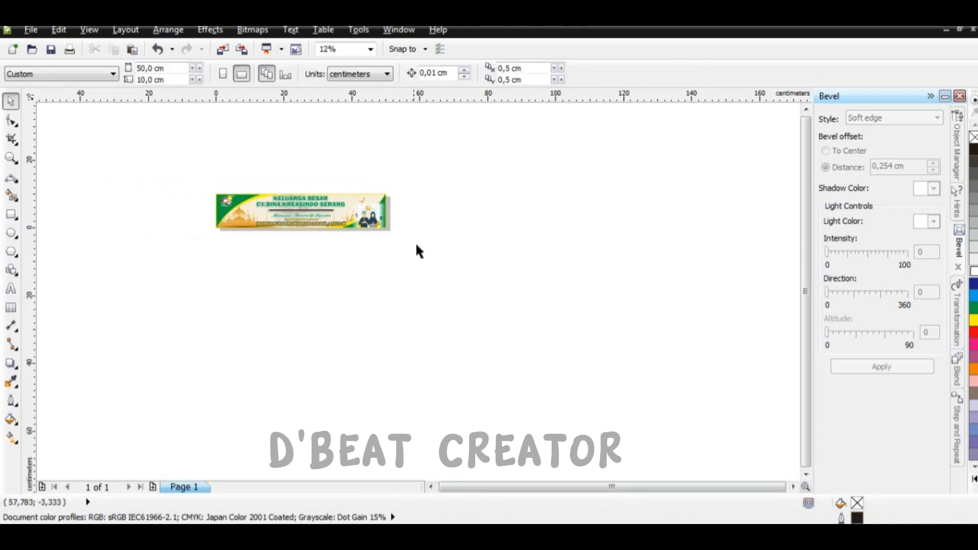
# Step: Edit the banner's PowerClip contents and enlarge the couple picture to about 12.1 × 12.1 cm
pyautogui.scroll(2, 365, 230)
pyautogui.rightClick(379, 213)
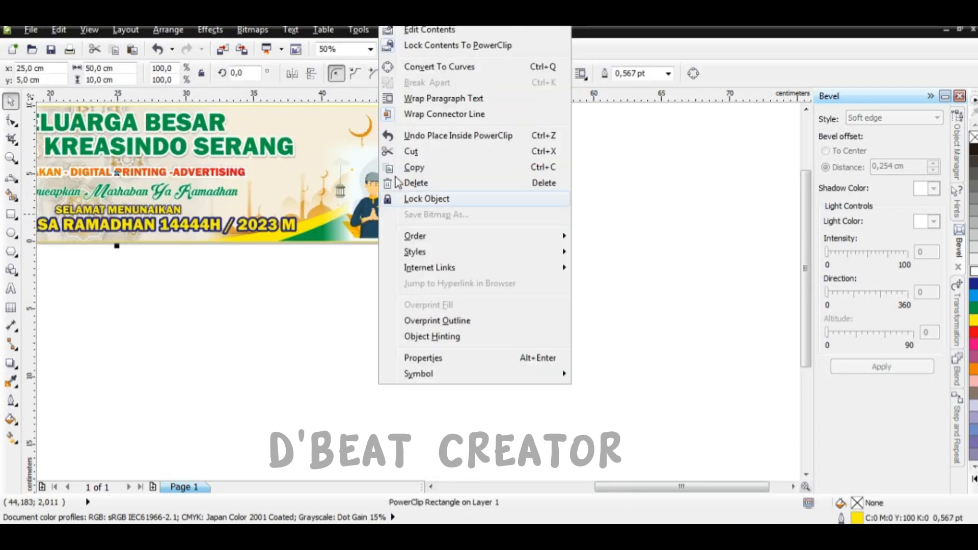
pyautogui.click(430, 29)
pyautogui.scroll(2, 370, 165)
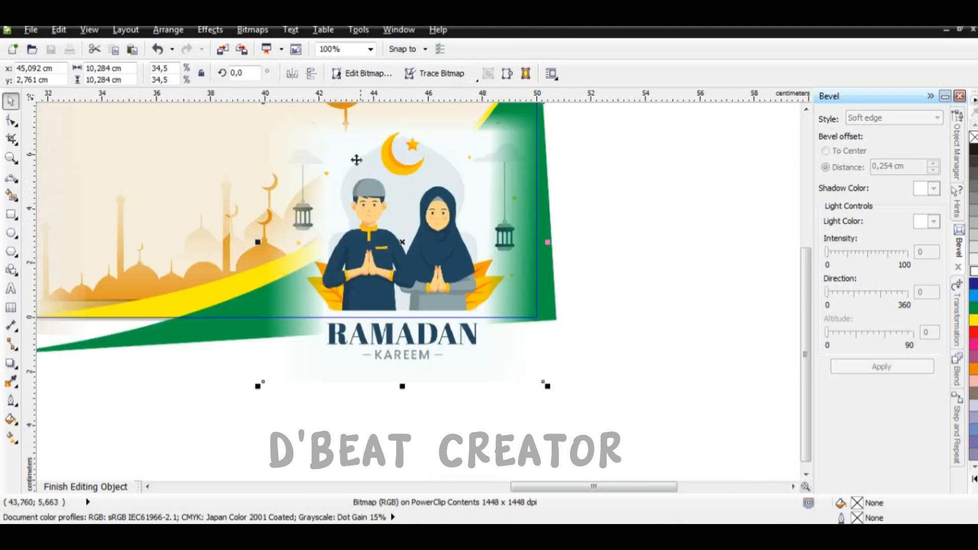
pyautogui.scroll(-2, 311, 171)
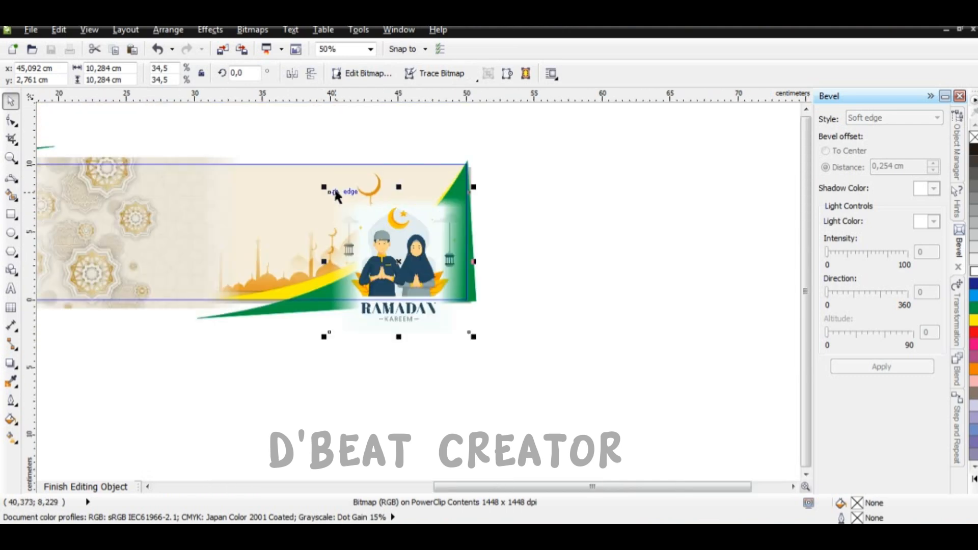
pyautogui.moveTo(322, 187); pyautogui.dragTo(284, 167)
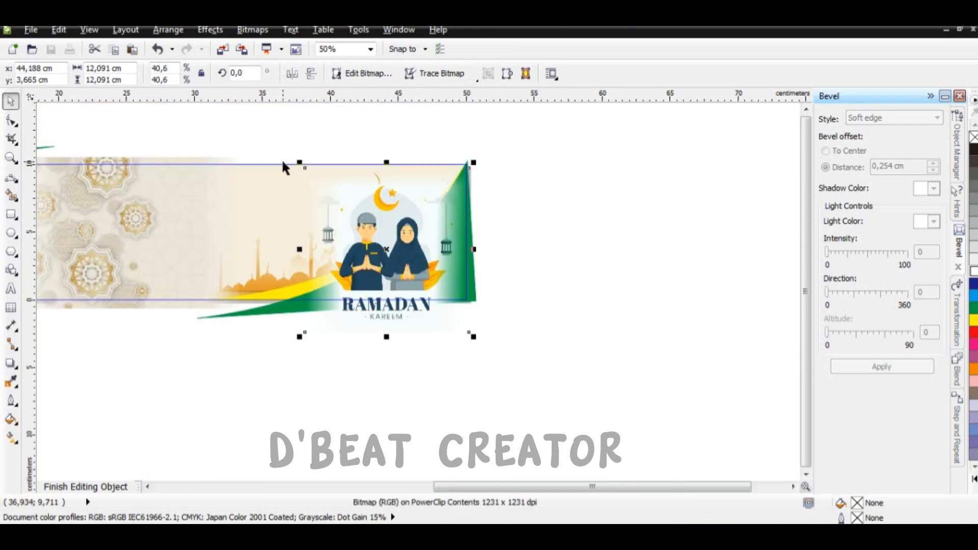
pyautogui.click(560, 284)
pyautogui.scroll(1, 437, 297)
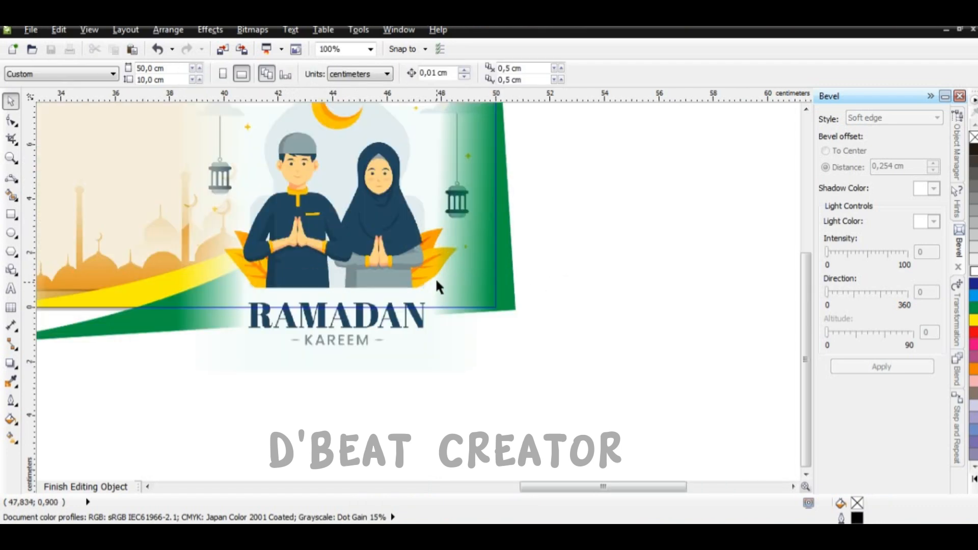
pyautogui.scroll(-1, 401, 276)
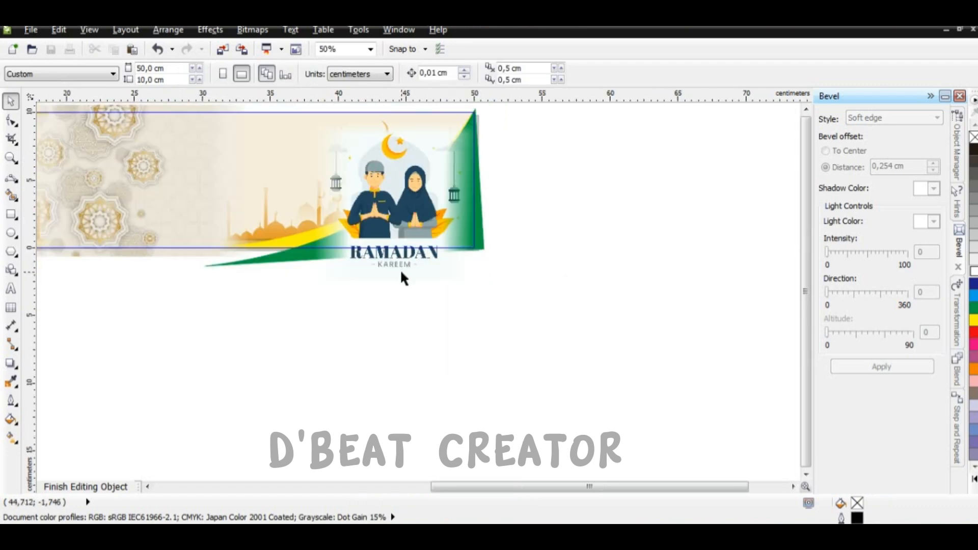
# Step: Lower the couple picture by about 0.3 cm and finish editing the banner's PowerClip contents
pyautogui.scroll(2, 389, 253)
pyautogui.click(387, 230)
pyautogui.moveTo(387, 230); pyautogui.dragTo(385, 248)
pyautogui.scroll(-2, 448, 318)
pyautogui.click(438, 312)
pyautogui.click(410, 205)
pyautogui.scroll(-1, 362, 330)
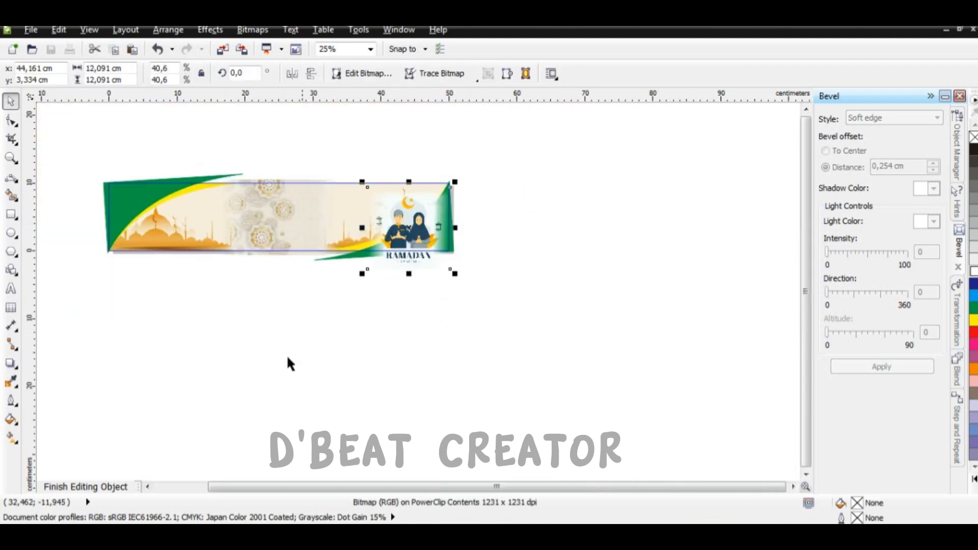
pyautogui.click(113, 485)
pyautogui.click(523, 325)
pyautogui.scroll(-1, 506, 166)
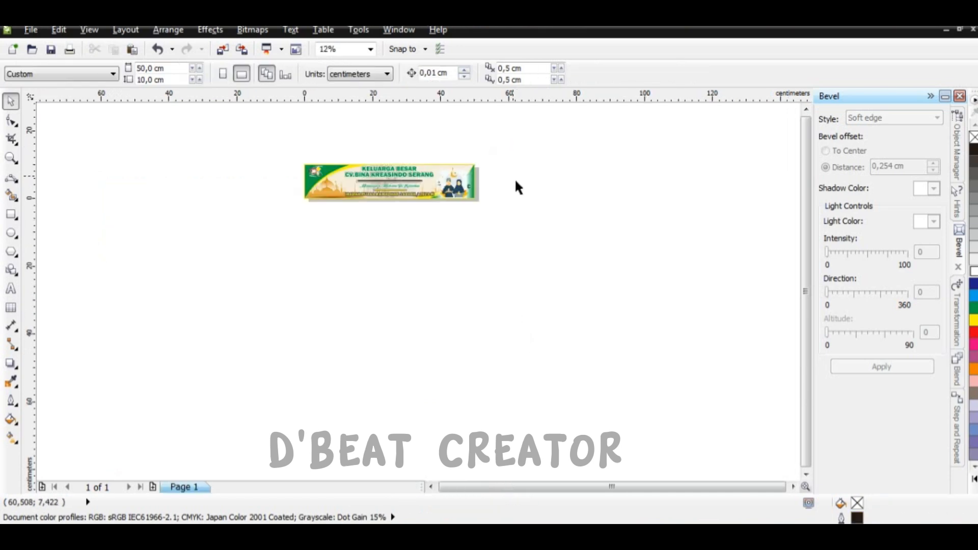
# Step: Try to enlarge the banner's PowerClip rectangle from its upper-right corner, and undo that change
pyautogui.scroll(3, 469, 195)
pyautogui.click(455, 292)
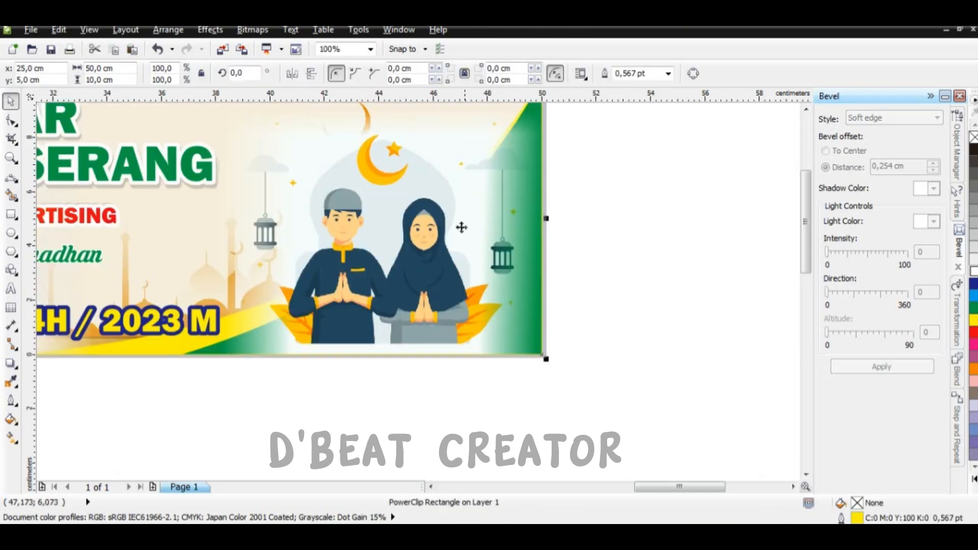
pyautogui.scroll(-1, 455, 292)
pyautogui.moveTo(505, 184); pyautogui.dragTo(530, 159)
pyautogui.hotkey('ctrl', 'z')
pyautogui.click(489, 300)
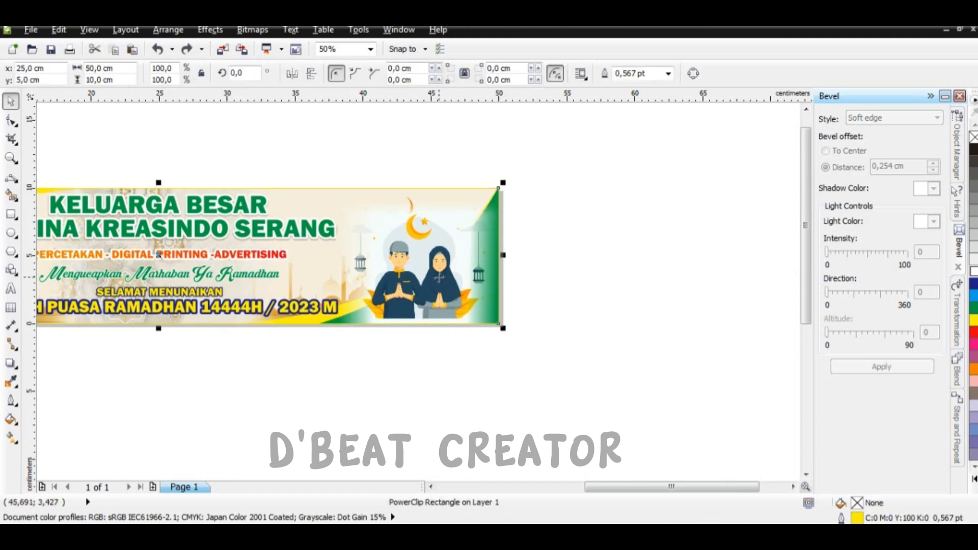
# Step: Reopen the PowerClip contents, enlarge the couple picture to about 15.5 × 15.5 cm and center it at about x 44, y 3.8 cm
pyautogui.rightClick(435, 285)
pyautogui.click(479, 26)
pyautogui.click(477, 313)
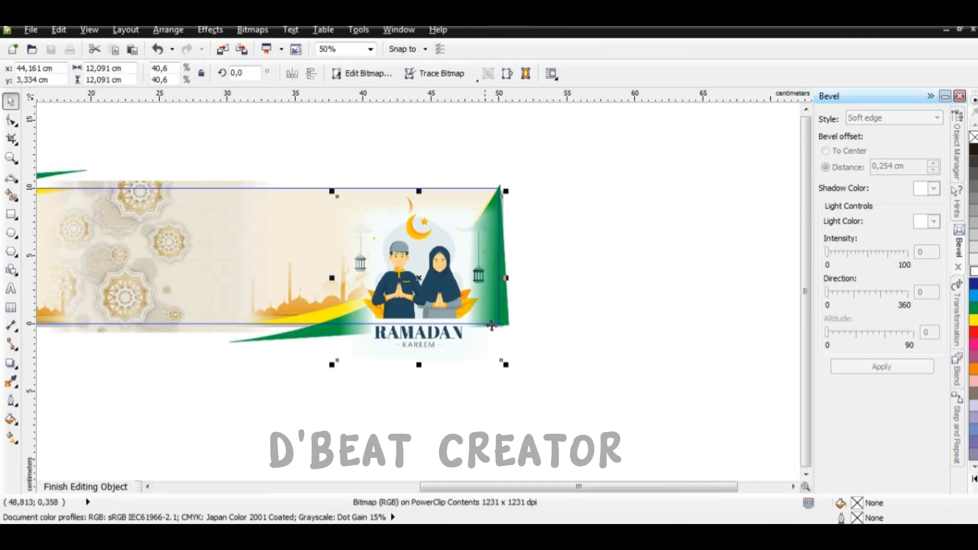
pyautogui.moveTo(502, 360); pyautogui.dragTo(560, 410)
pyautogui.moveTo(471, 358); pyautogui.dragTo(382, 334)
pyautogui.scroll(2, 447, 330)
pyautogui.scroll(4, 382, 328)
pyautogui.scroll(-8, 380, 312)
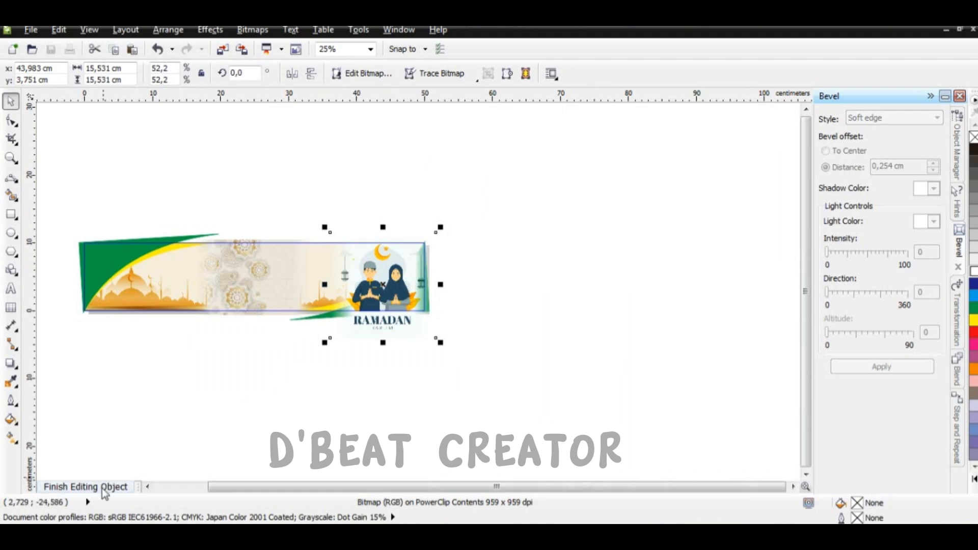
# Step: Finish editing the PowerClip contents and check the enlarged couple picture on the whole banner
pyautogui.click(104, 489)
pyautogui.click(566, 308)
pyautogui.scroll(-2, 512, 245)
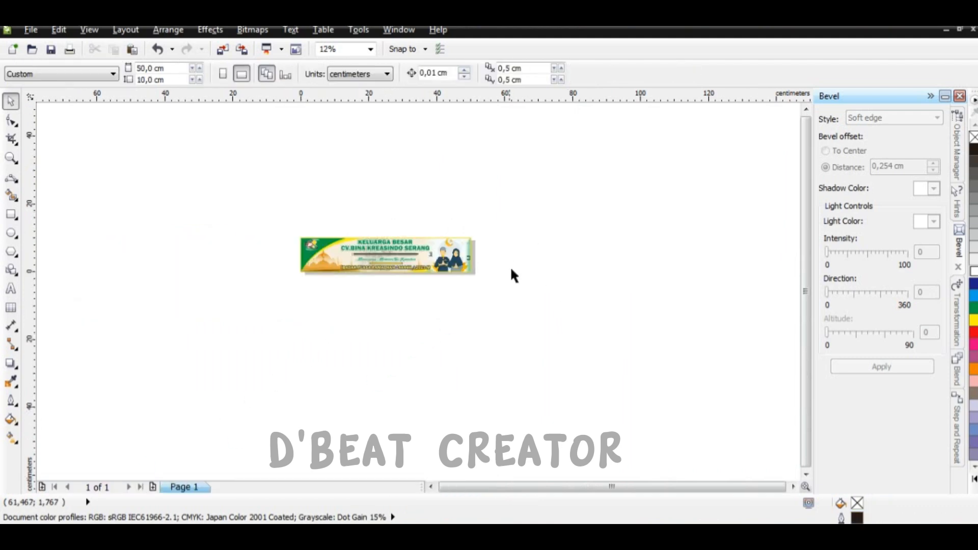
pyautogui.scroll(4, 342, 255)
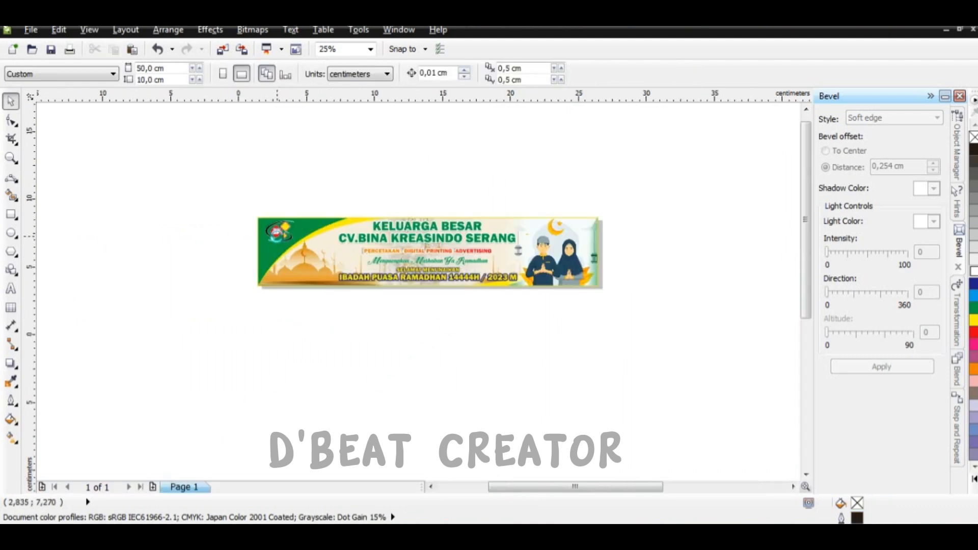
pyautogui.scroll(-2, 360, 356)
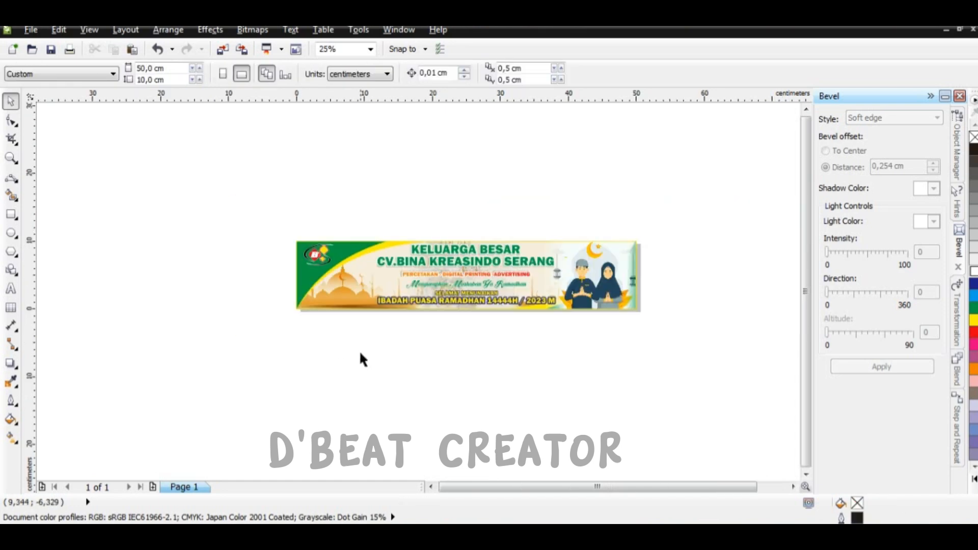
# Step: Change the outline color of the banner's PowerClip rectangle to green
pyautogui.moveTo(656, 231); pyautogui.dragTo(733, 228)
pyautogui.click(713, 237)
pyautogui.scroll(1, 636, 240)
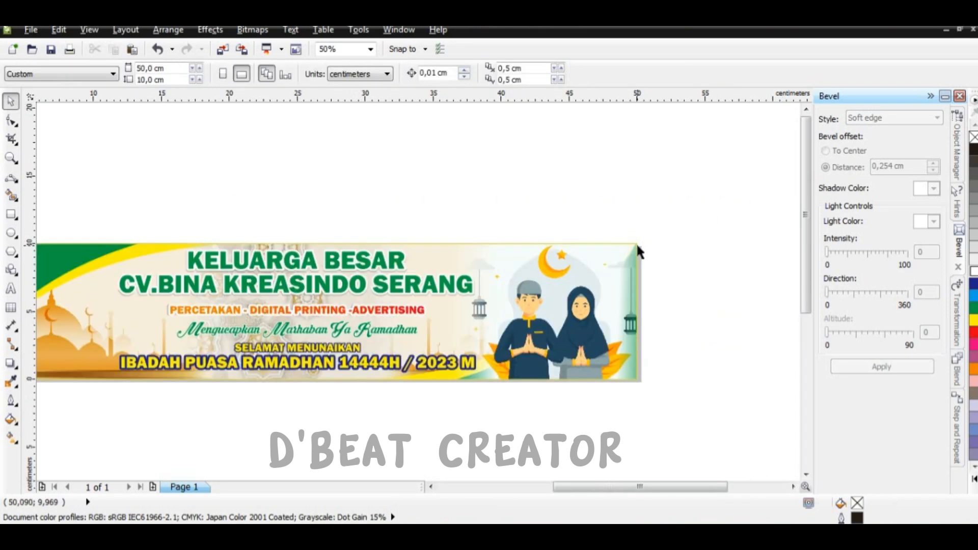
pyautogui.click(636, 243)
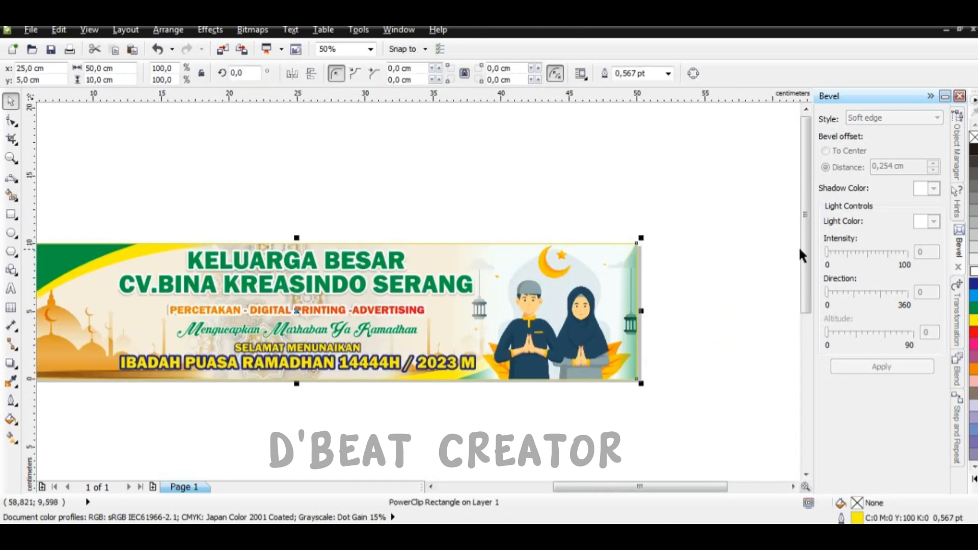
pyautogui.rightClick(973, 308)
pyautogui.click(463, 186)
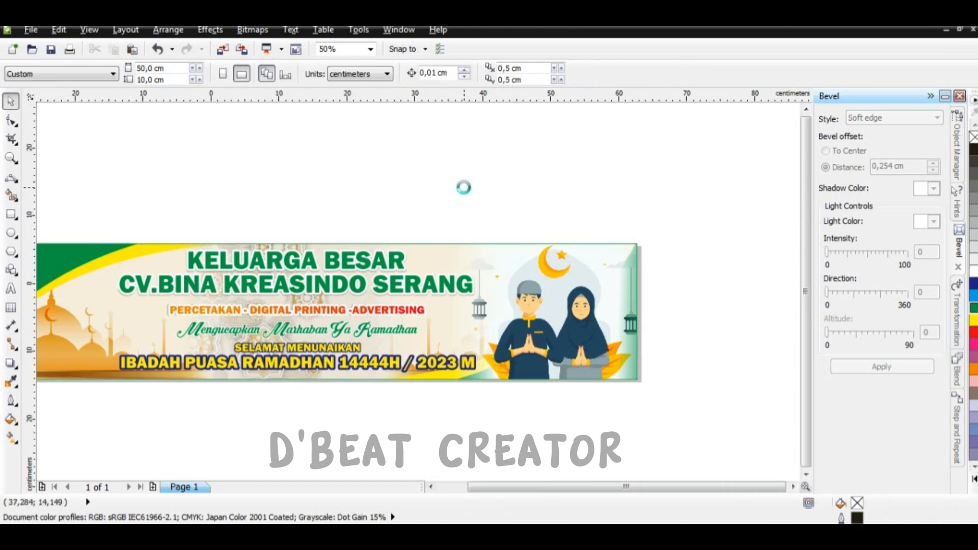
# Step: Group all four banner objects together
pyautogui.scroll(-1, 463, 186)
pyautogui.moveTo(610, 192); pyautogui.dragTo(179, 308)
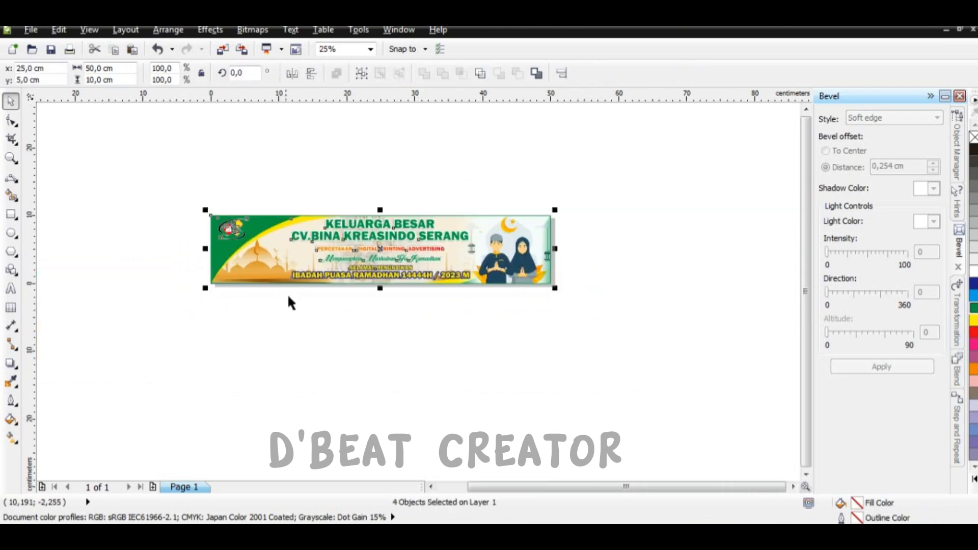
pyautogui.hotkey('ctrl', 'g')
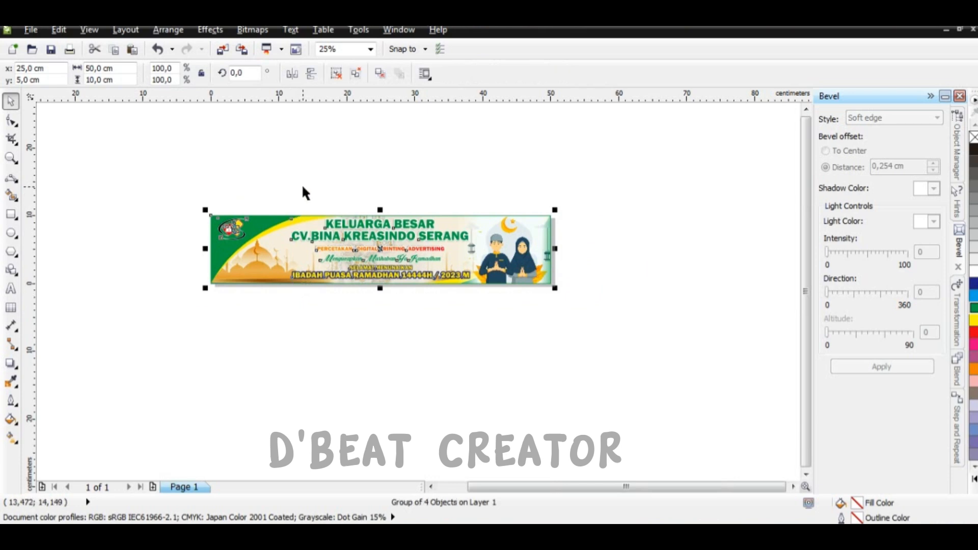
pyautogui.press('F5')
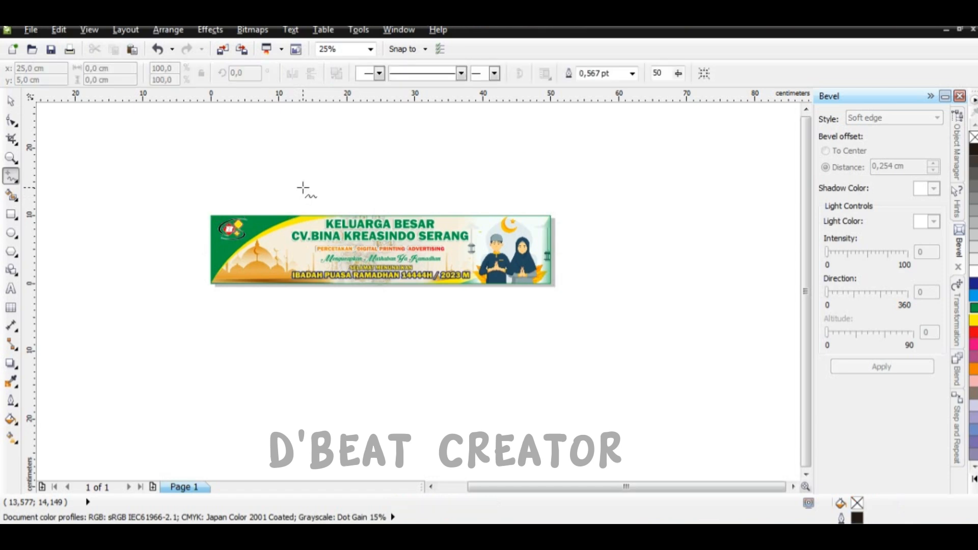
# Step: Examine the finished banner as a whole and close up, checking its logo, greeting texts and couple illustration
pyautogui.click(11, 101)
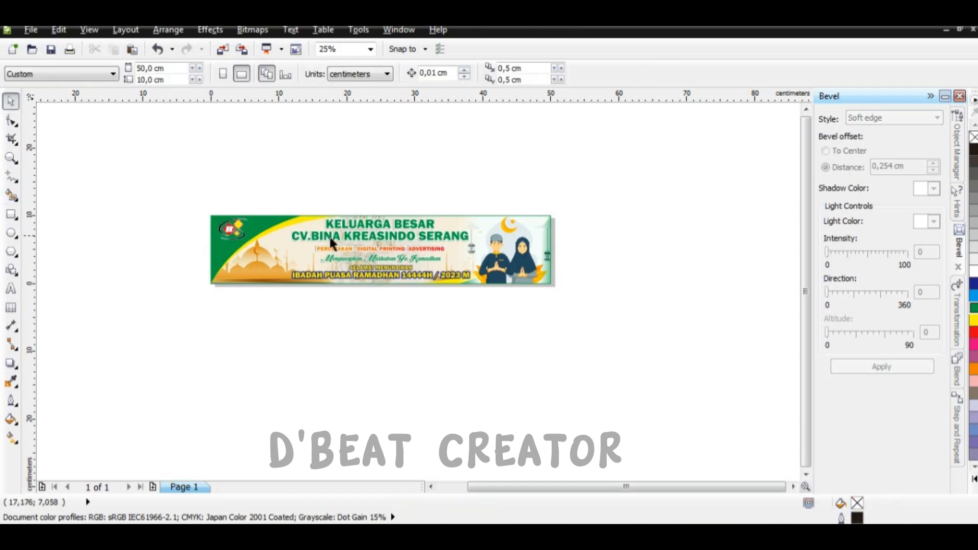
pyautogui.click(330, 240)
pyautogui.press('F5')
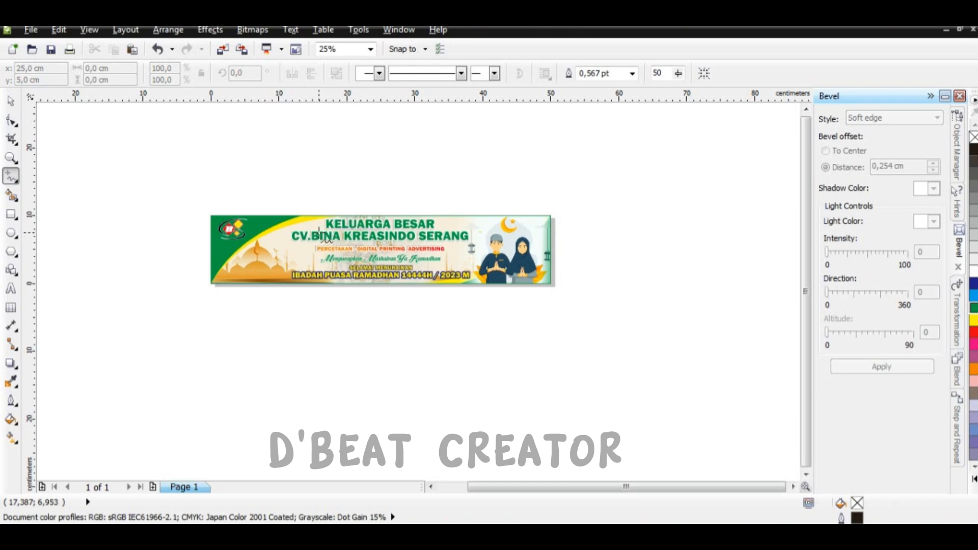
pyautogui.scroll(1, 319, 230)
pyautogui.click(11, 102)
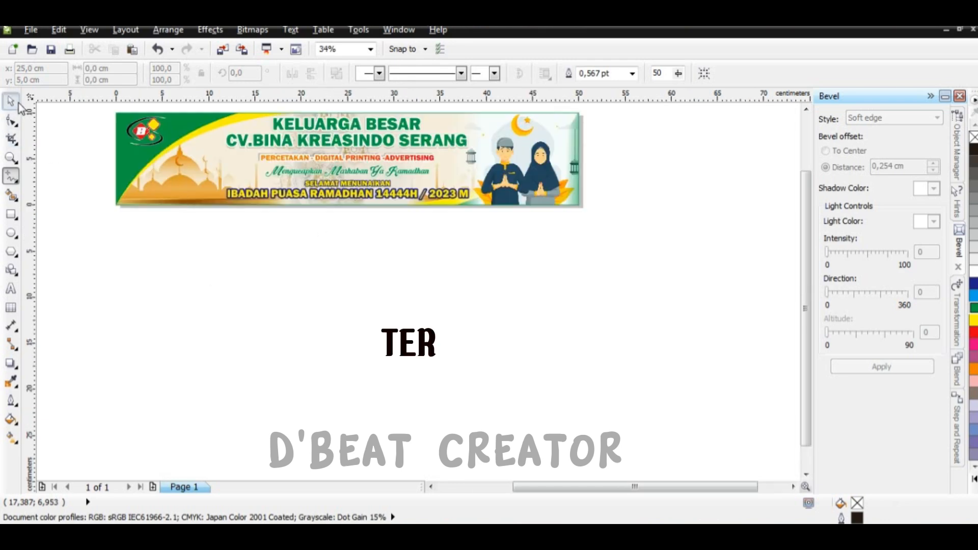
pyautogui.scroll(-2, 371, 227)
pyautogui.scroll(4, 350, 208)
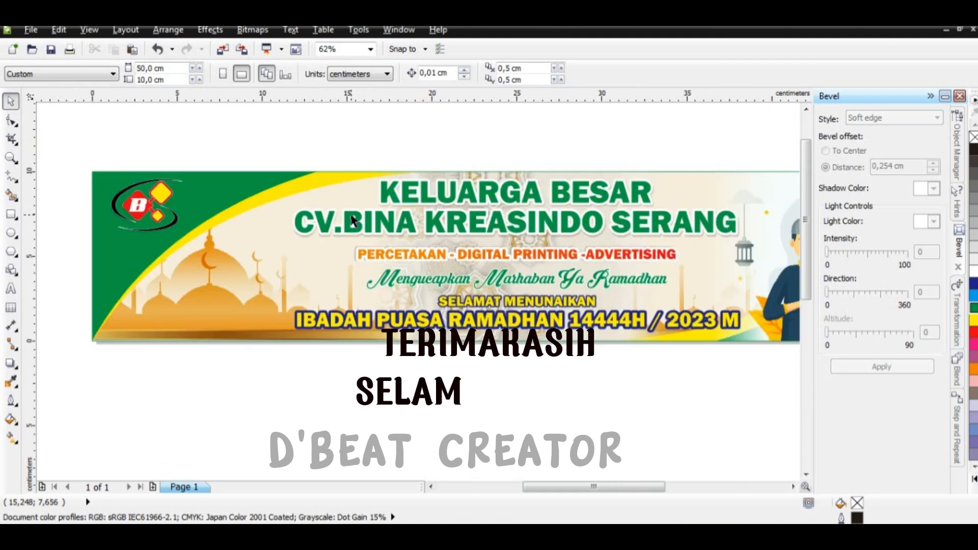
pyautogui.scroll(-2, 343, 225)
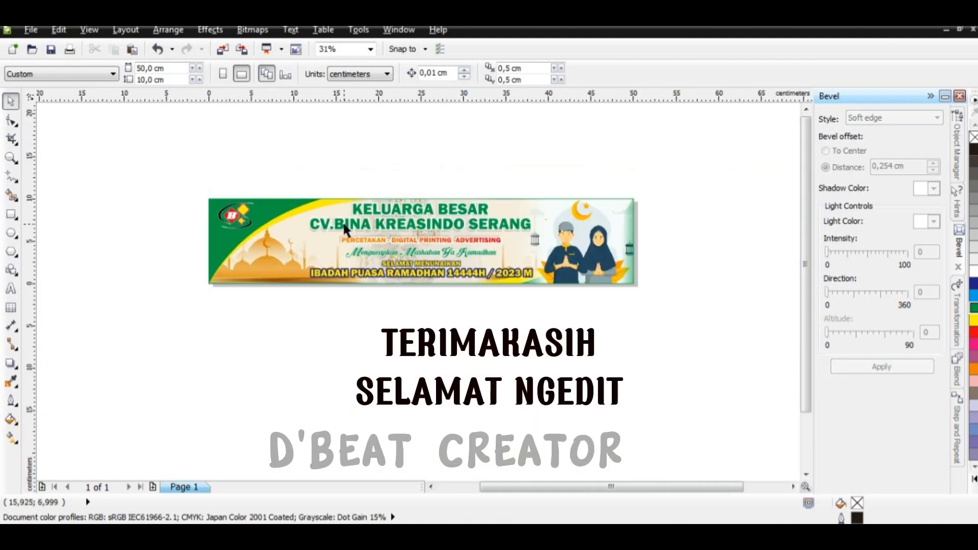
pyautogui.scroll(2, 418, 232)
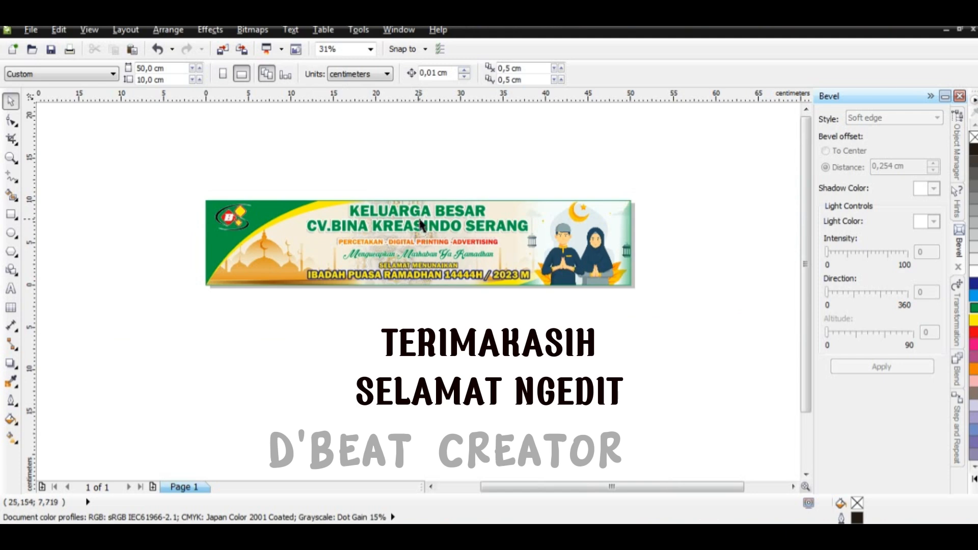
pyautogui.click(421, 222)
pyautogui.scroll(2, 422, 219)
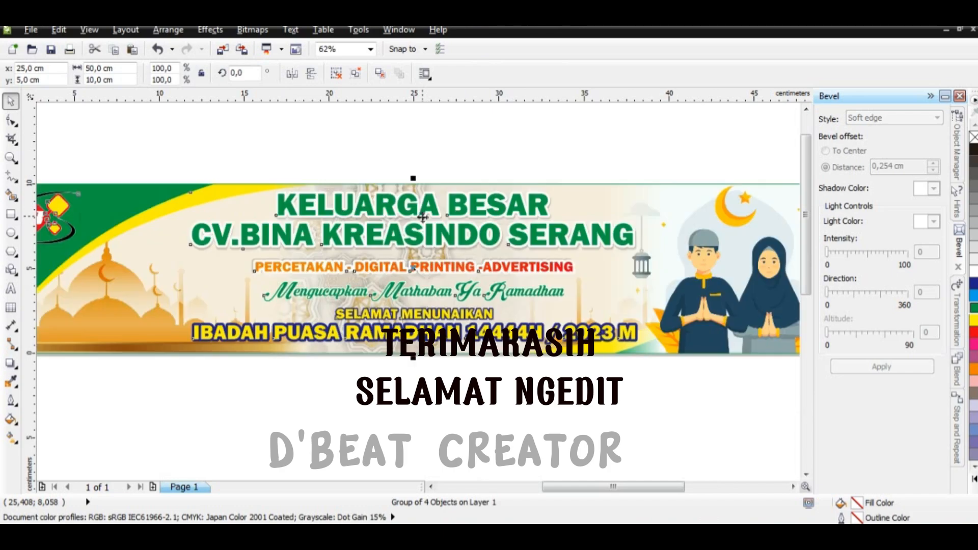